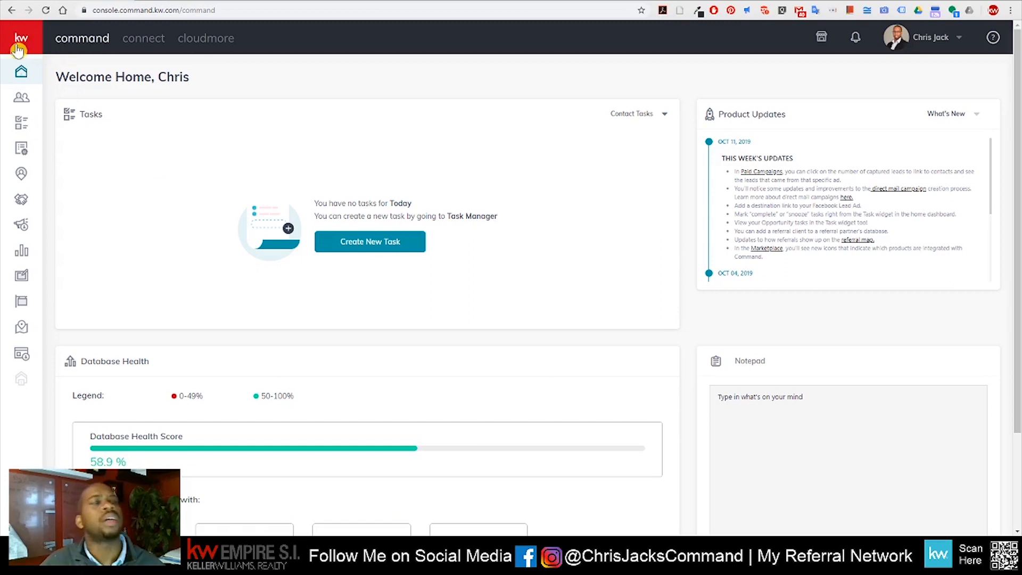
# Expand the sidebar and go to the Contacts list
pyautogui.click(16, 45)
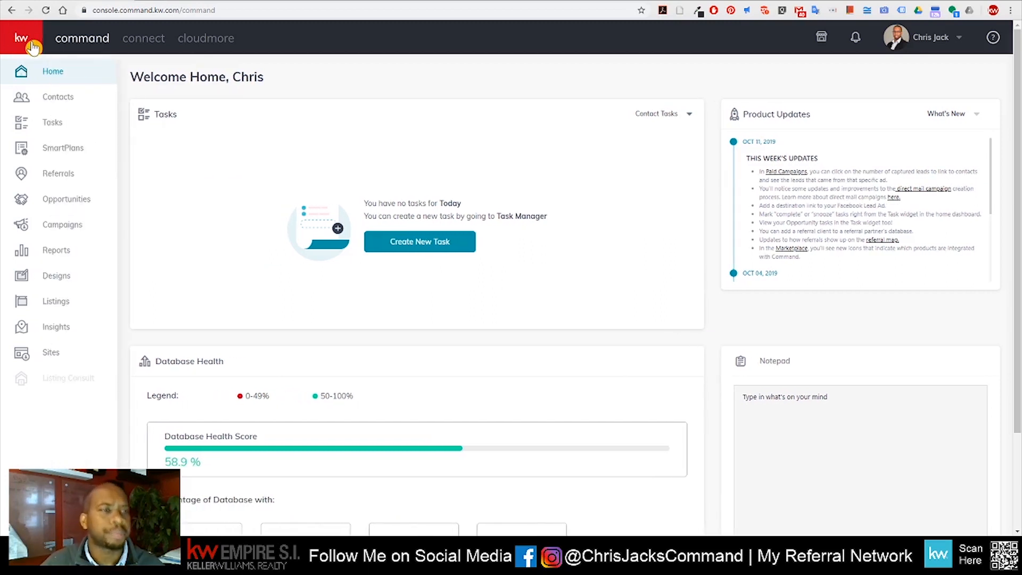
pyautogui.click(68, 99)
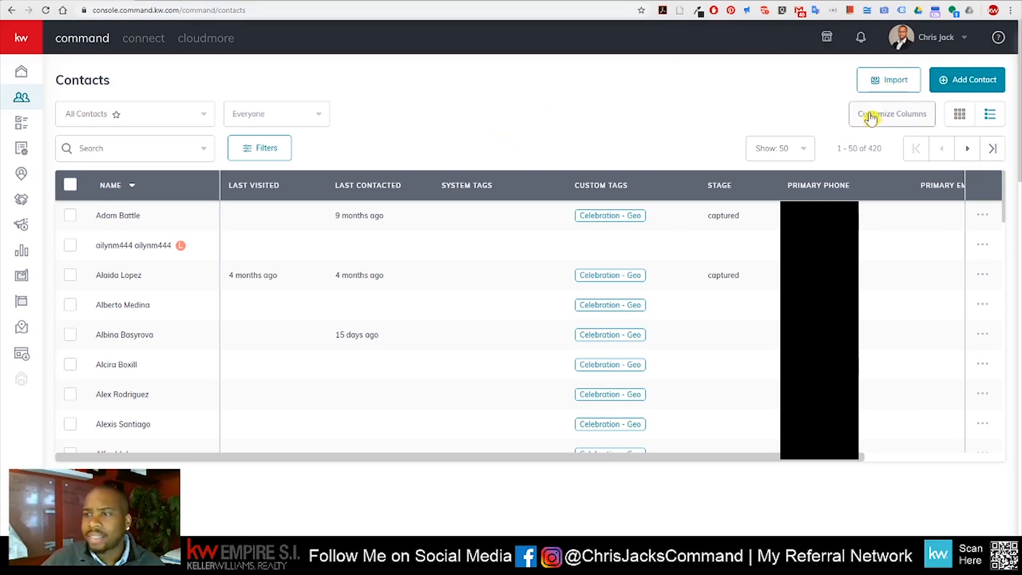
pyautogui.click(992, 119)
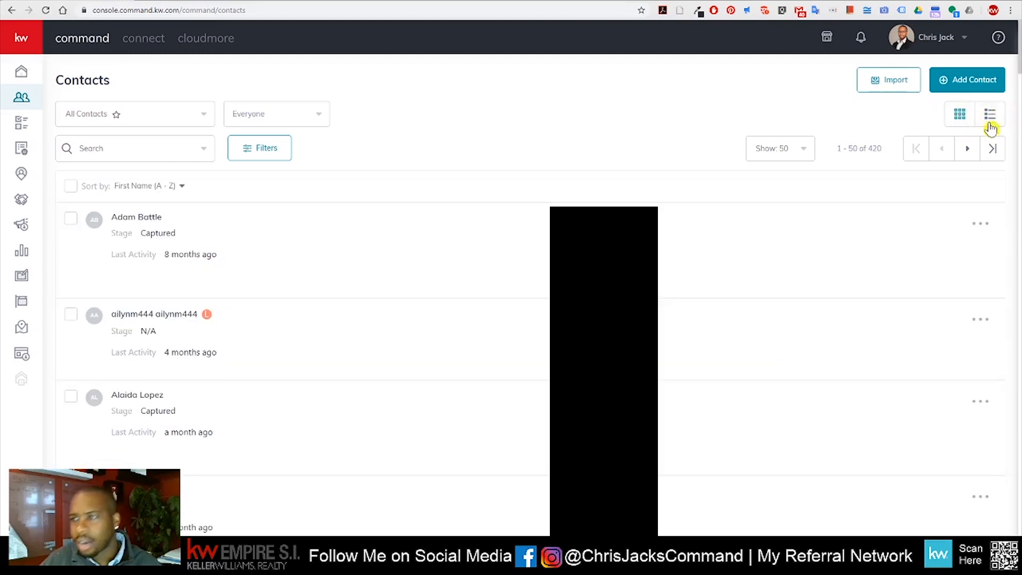
pyautogui.click(989, 118)
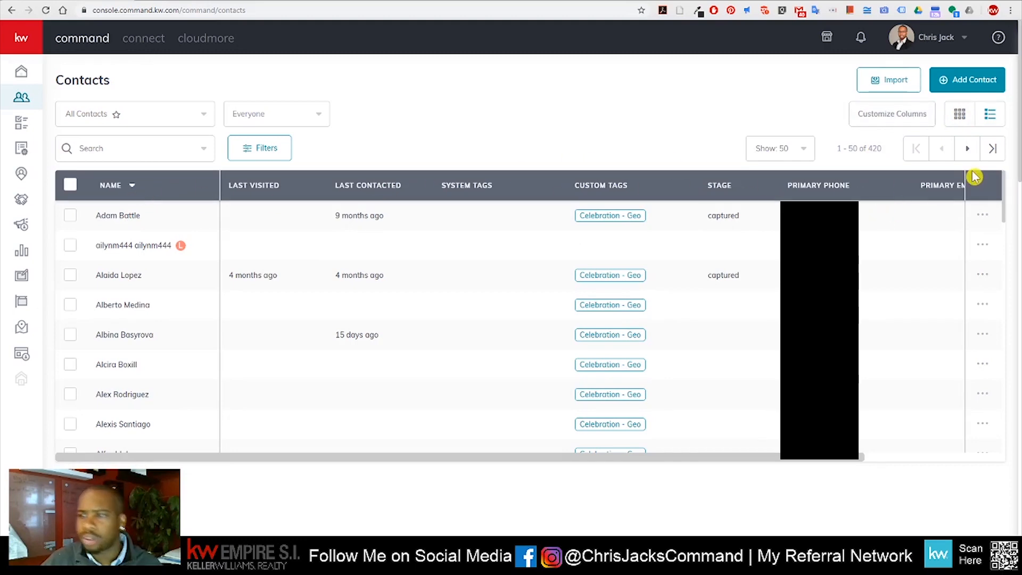
pyautogui.click(972, 151)
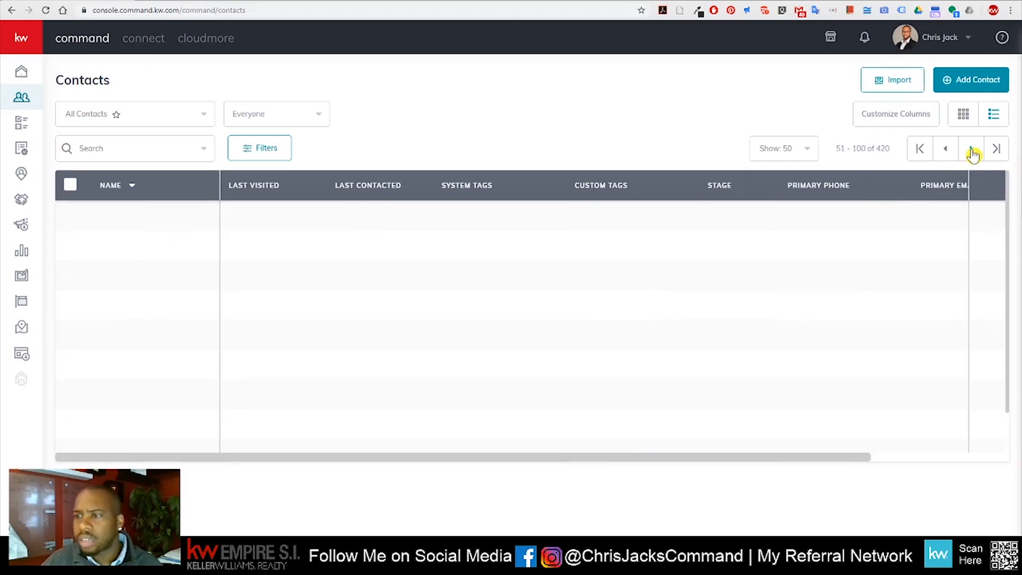
pyautogui.click(924, 157)
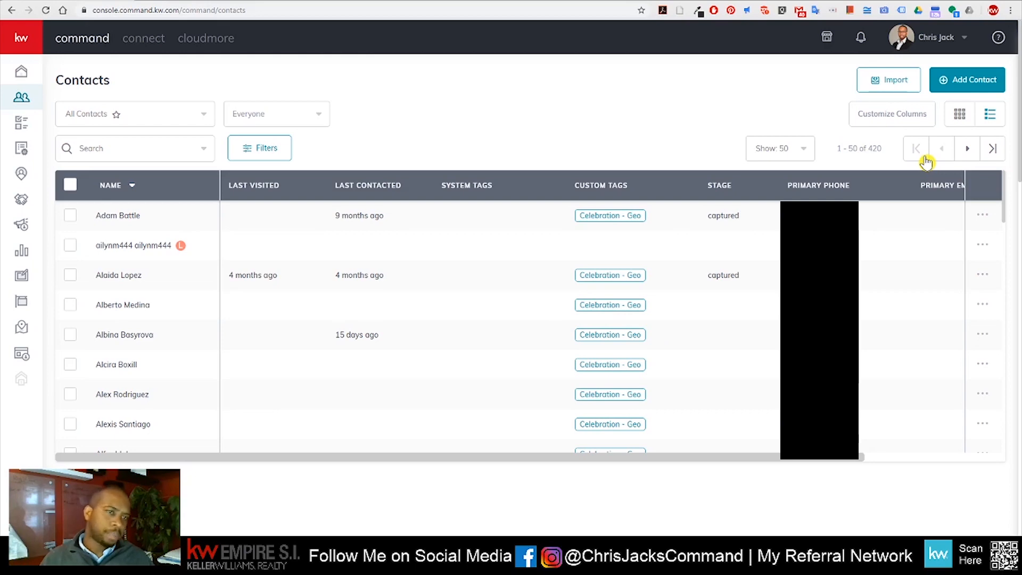
pyautogui.click(266, 150)
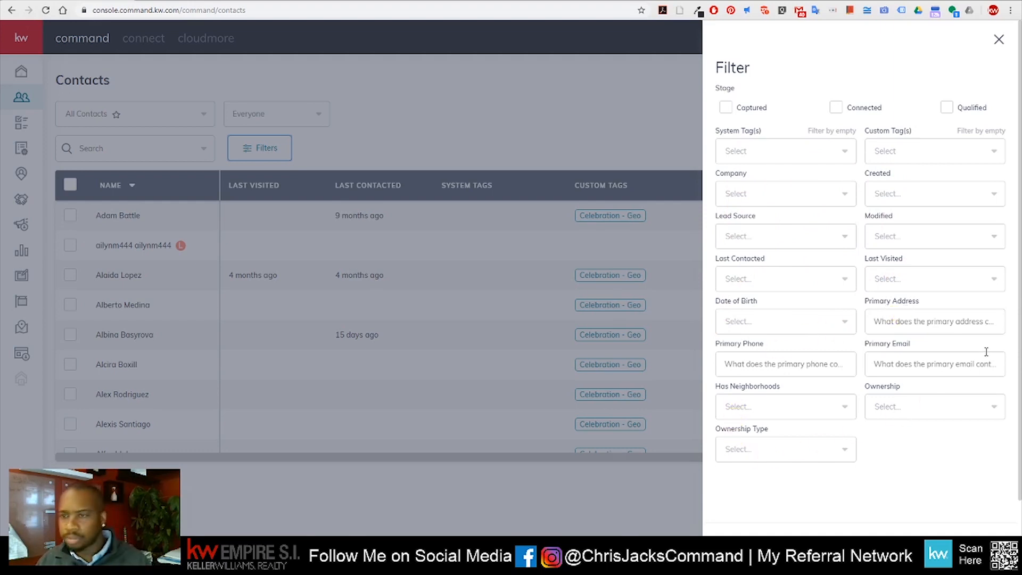
pyautogui.click(1000, 40)
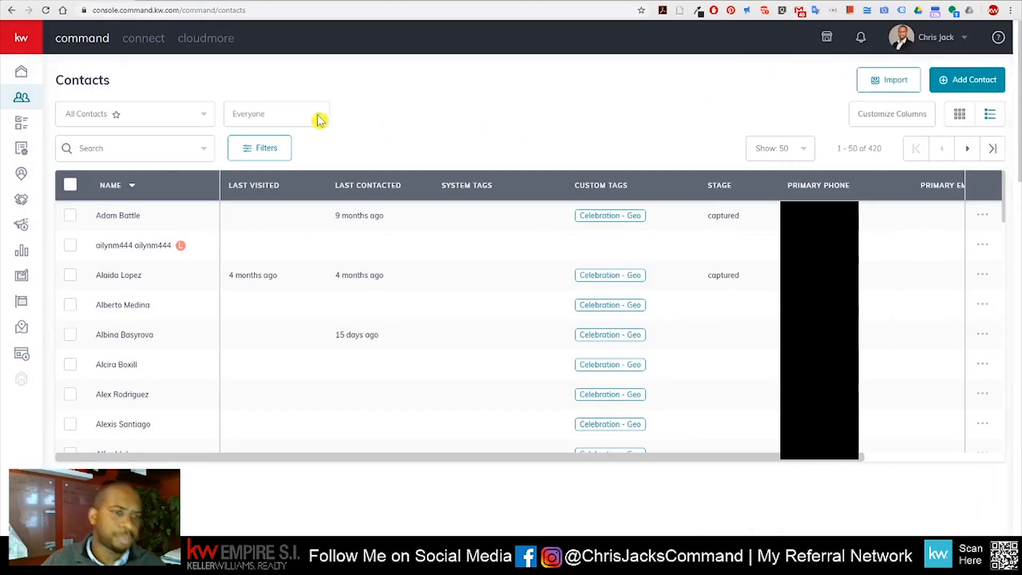
pyautogui.click(211, 123)
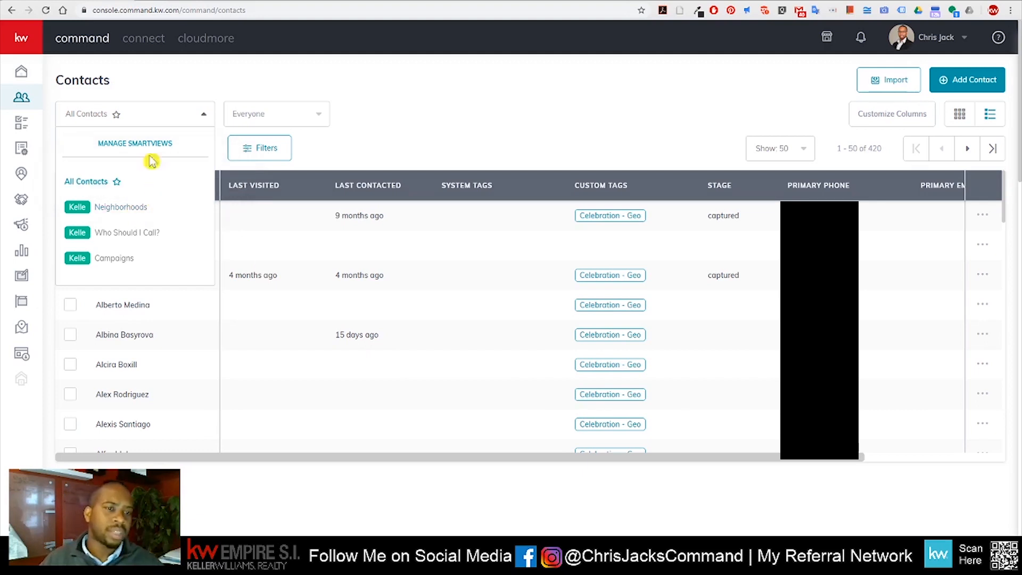
pyautogui.click(462, 104)
pyautogui.click(310, 112)
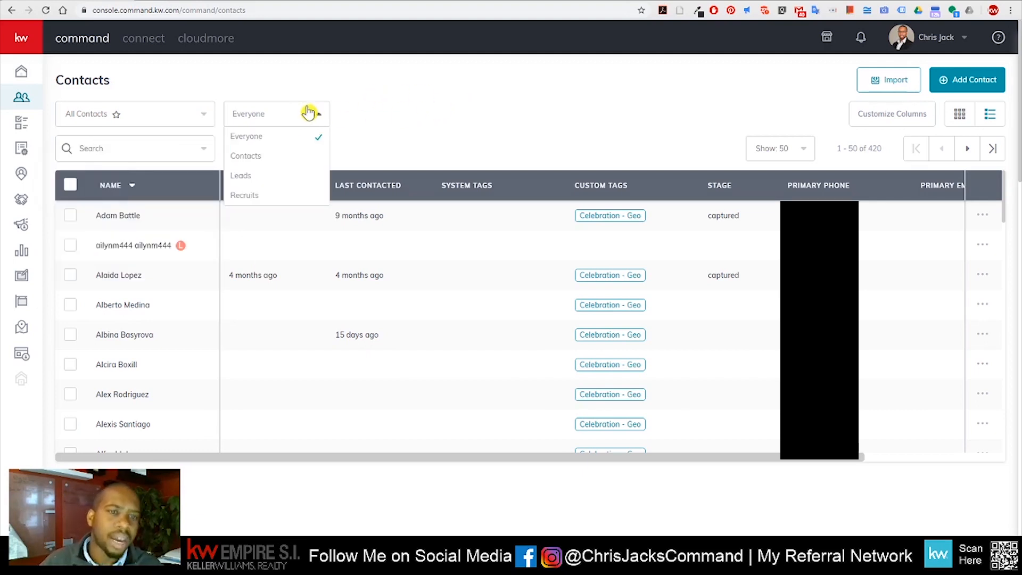
pyautogui.click(249, 157)
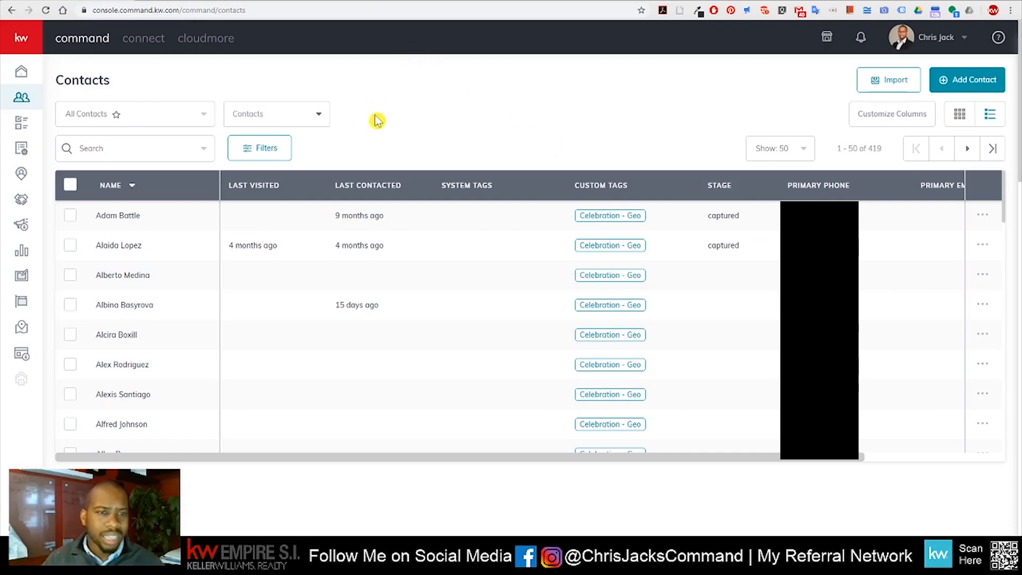
pyautogui.click(301, 120)
pyautogui.click(273, 178)
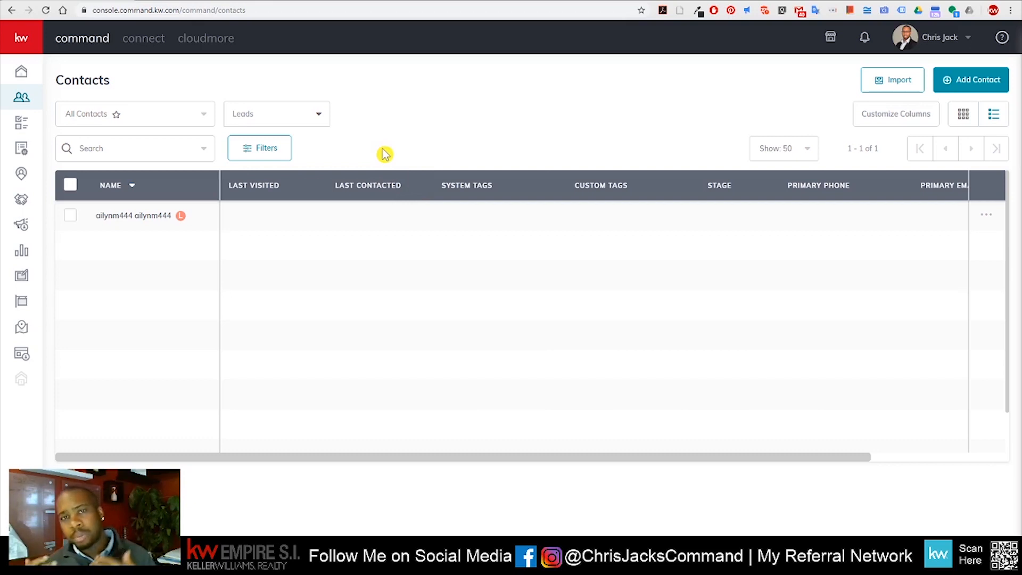
pyautogui.click(281, 117)
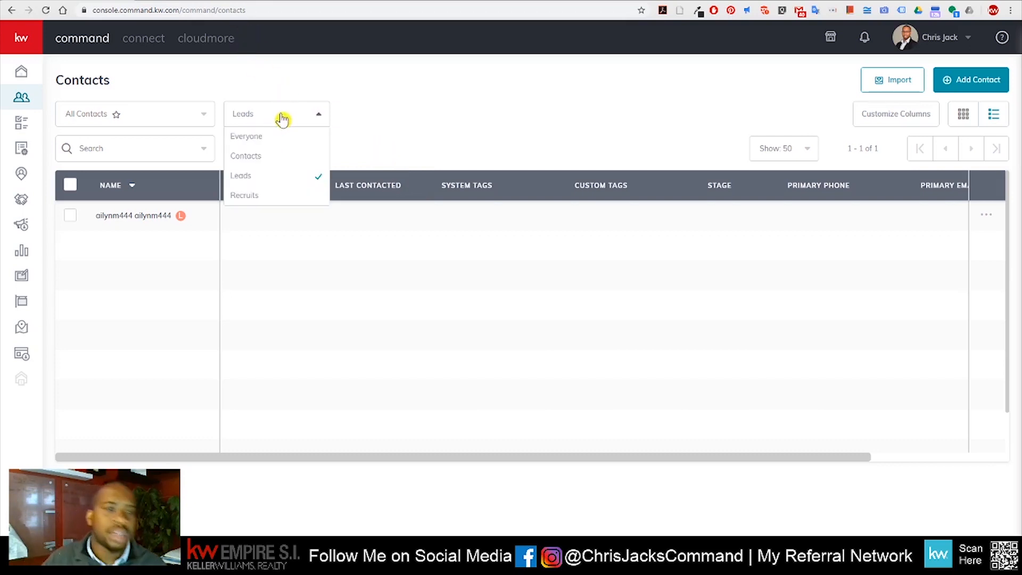
pyautogui.click(267, 197)
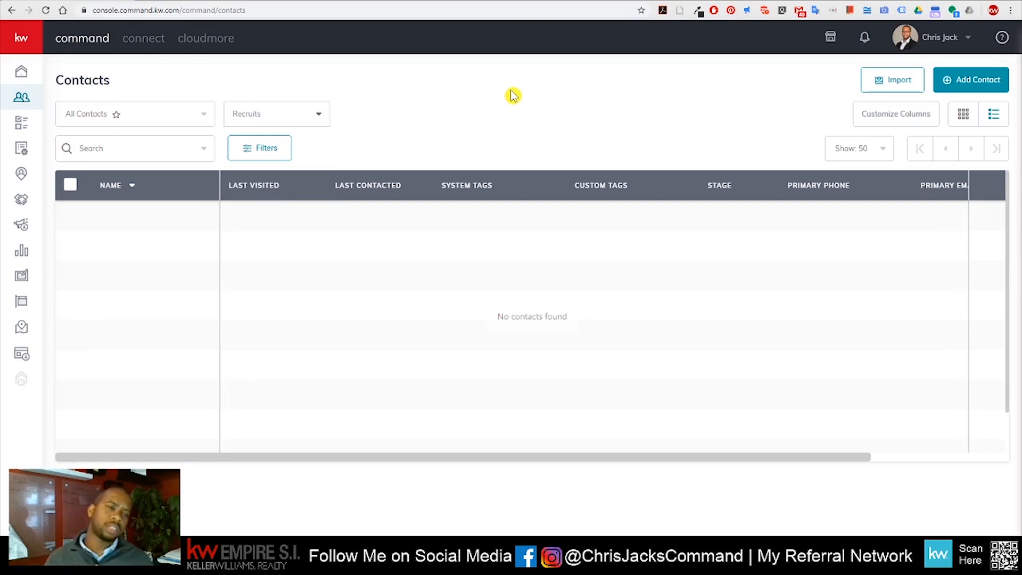
pyautogui.click(318, 122)
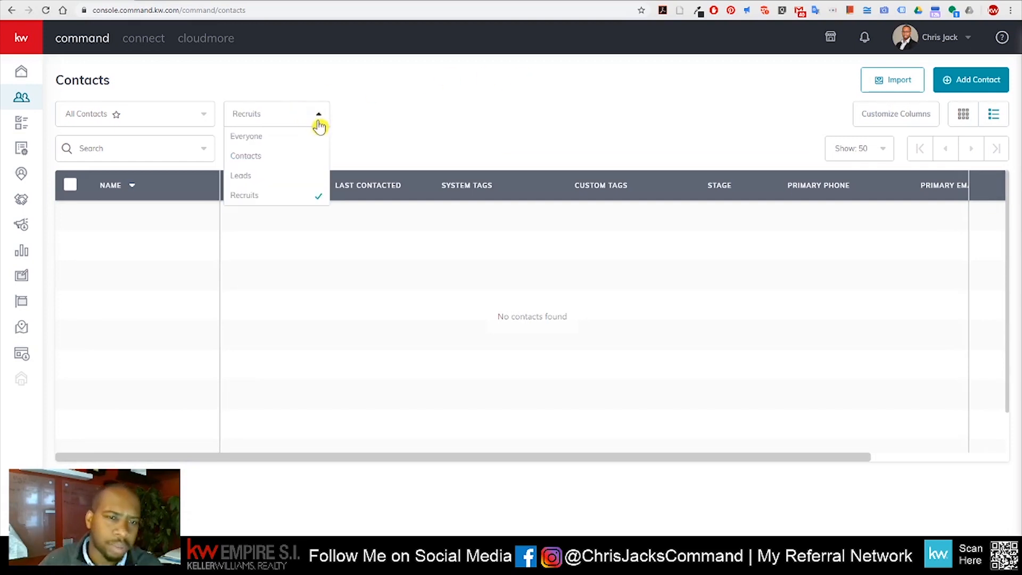
pyautogui.click(288, 139)
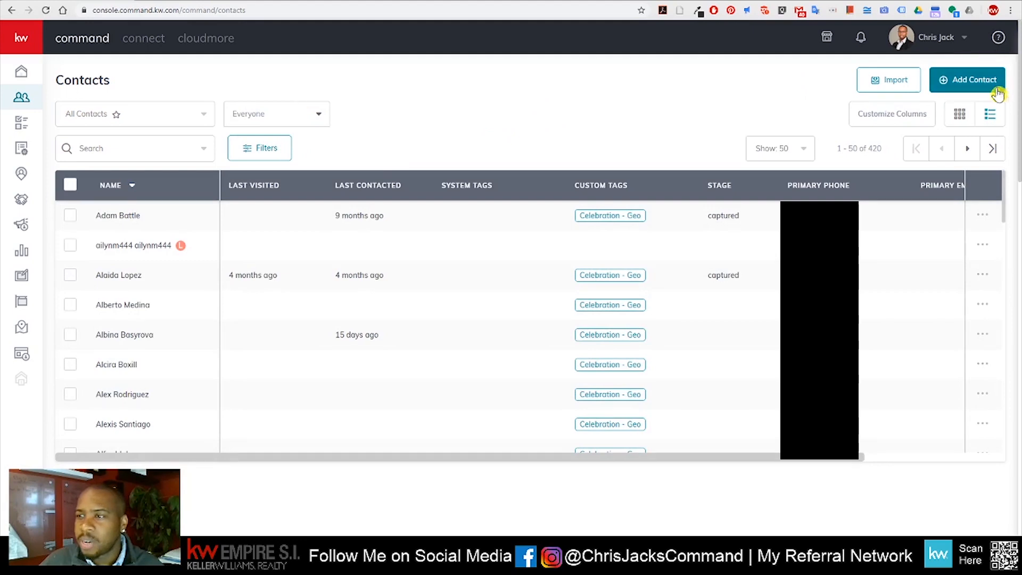
# Add a new contact and enter their full name, personal e-mail and mobile number
pyautogui.click(964, 80)
pyautogui.click(473, 161)
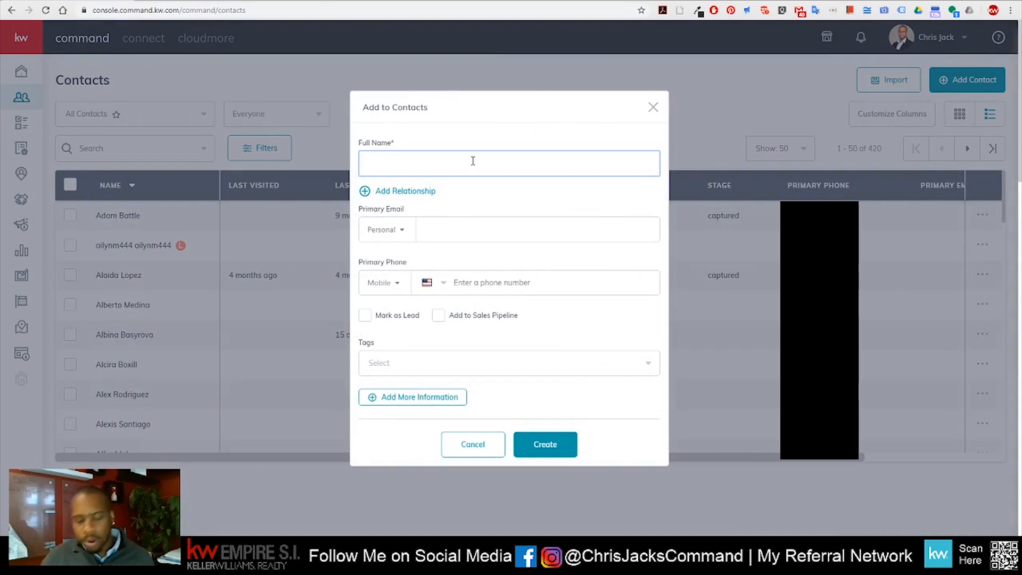
pyautogui.write('Steve Rogers')
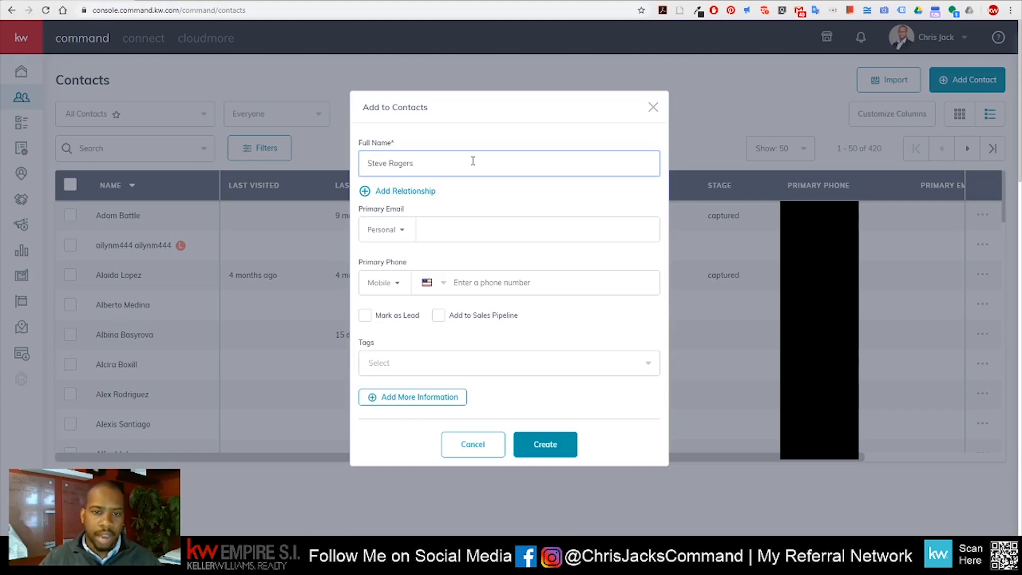
pyautogui.click(464, 231)
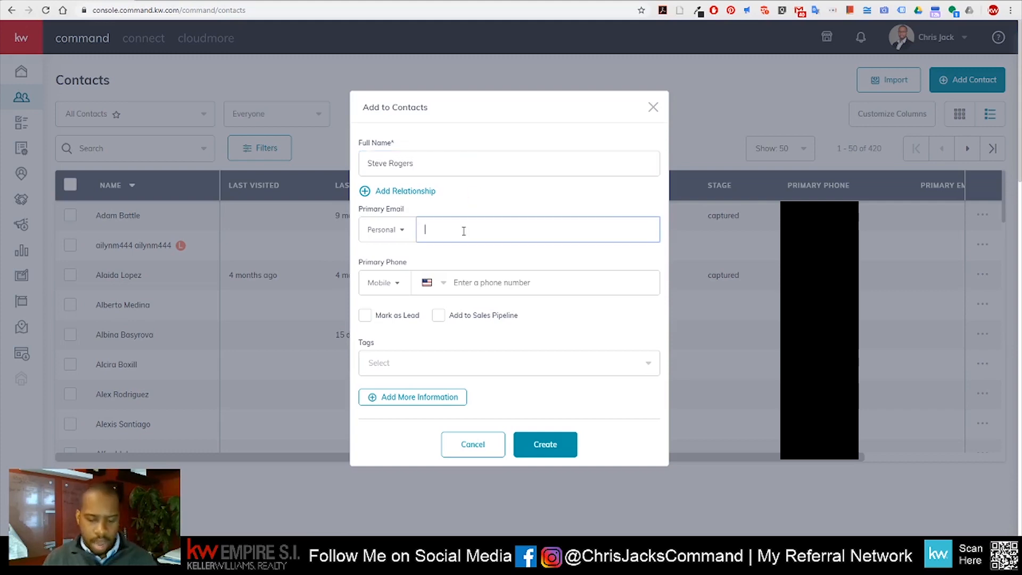
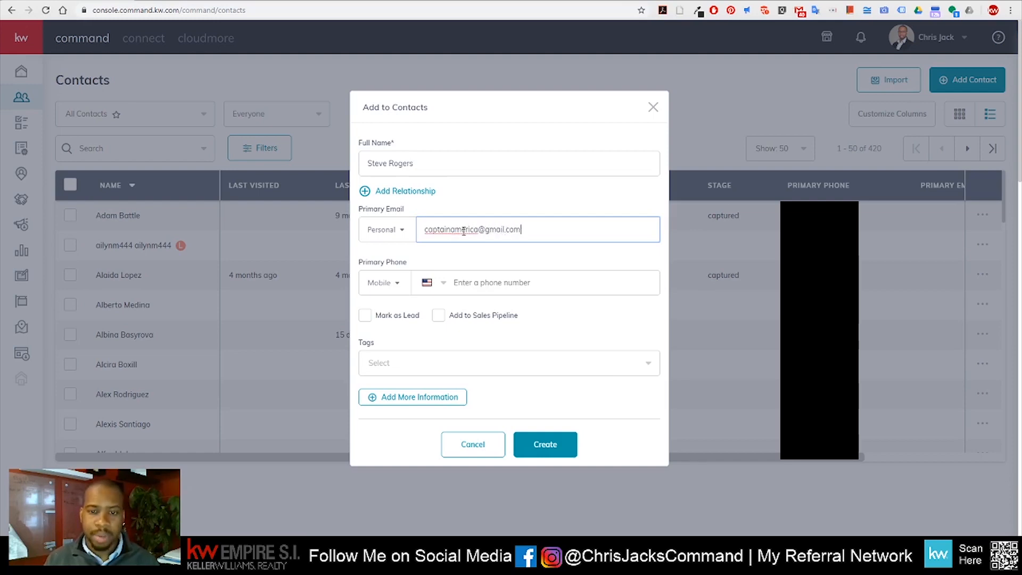
pyautogui.click(506, 284)
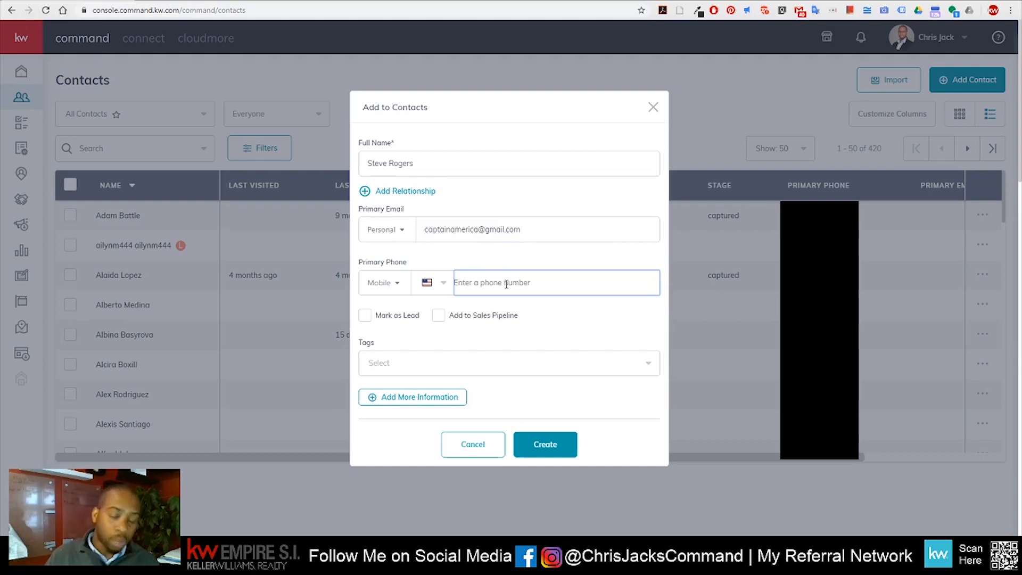
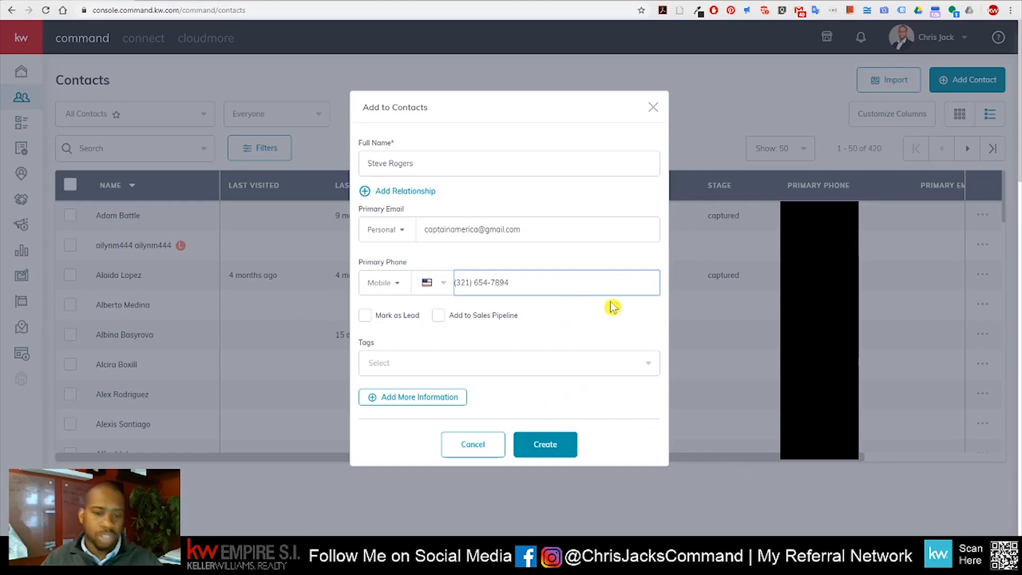
pyautogui.scroll(-2, 620, 316)
pyautogui.click(549, 371)
pyautogui.write('jahvfjhsbfv')
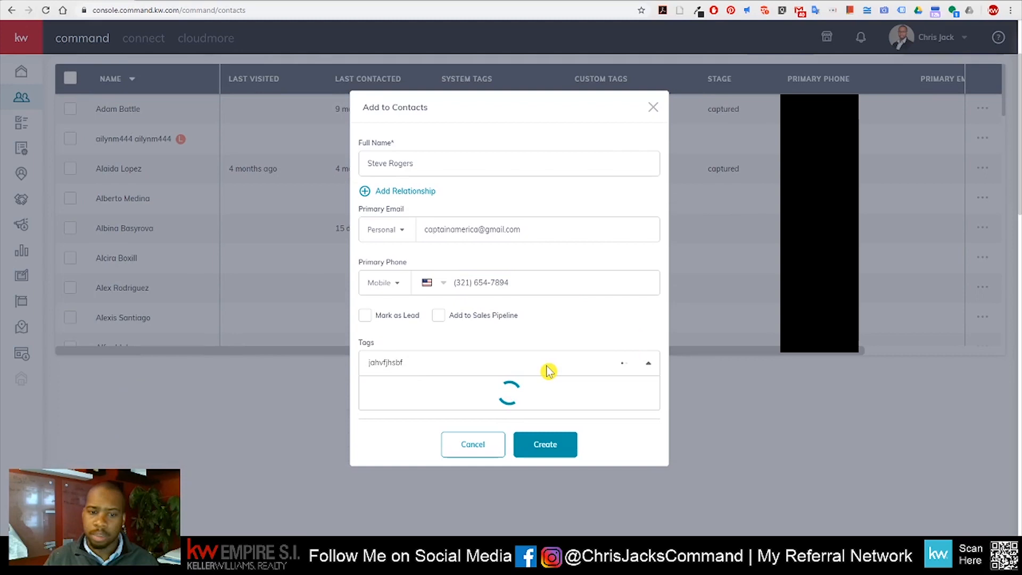
pyautogui.press('BackSpace')
pyautogui.press('BackSpace')
pyautogui.press('BackSpace')
pyautogui.press('BackSpace')
pyautogui.press('BackSpace')
pyautogui.press('BackSpace')
pyautogui.press('BackSpace')
pyautogui.press('BackSpace')
pyautogui.press('BackSpace')
pyautogui.press('BackSpace')
pyautogui.press('BackSpace')
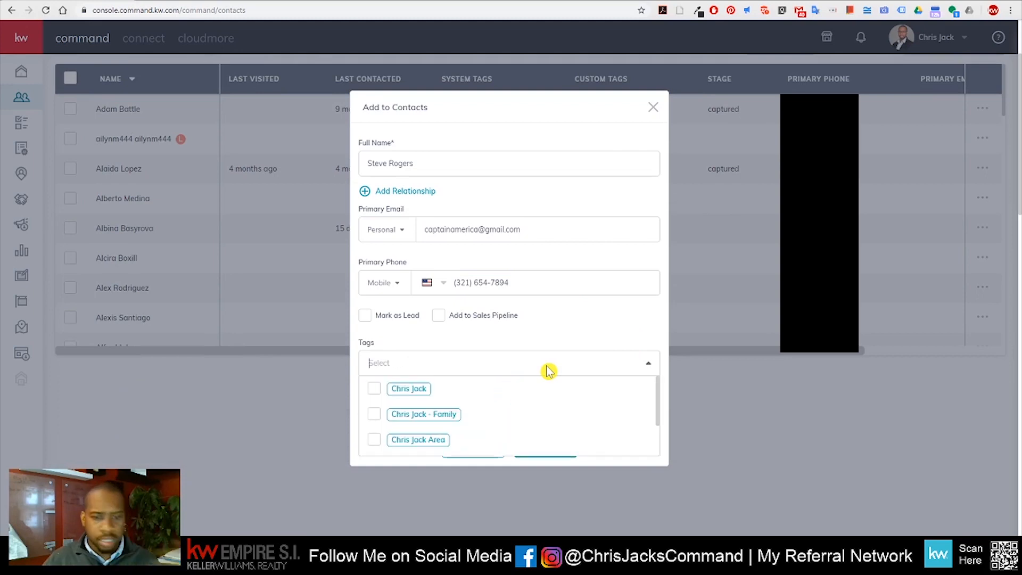
pyautogui.scroll(-1, 509, 395)
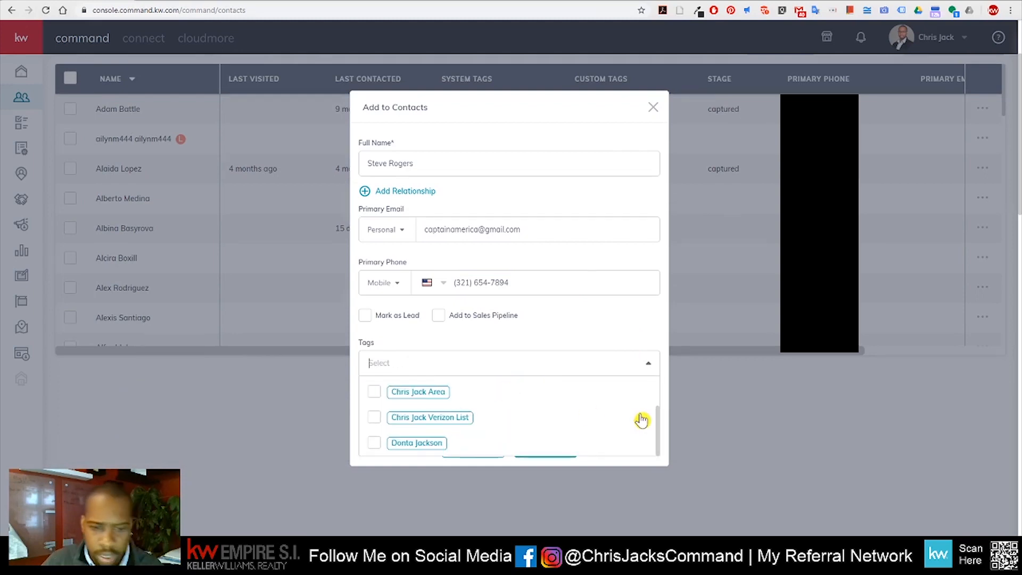
pyautogui.scroll(-5, 641, 420)
pyautogui.scroll(1, 499, 420)
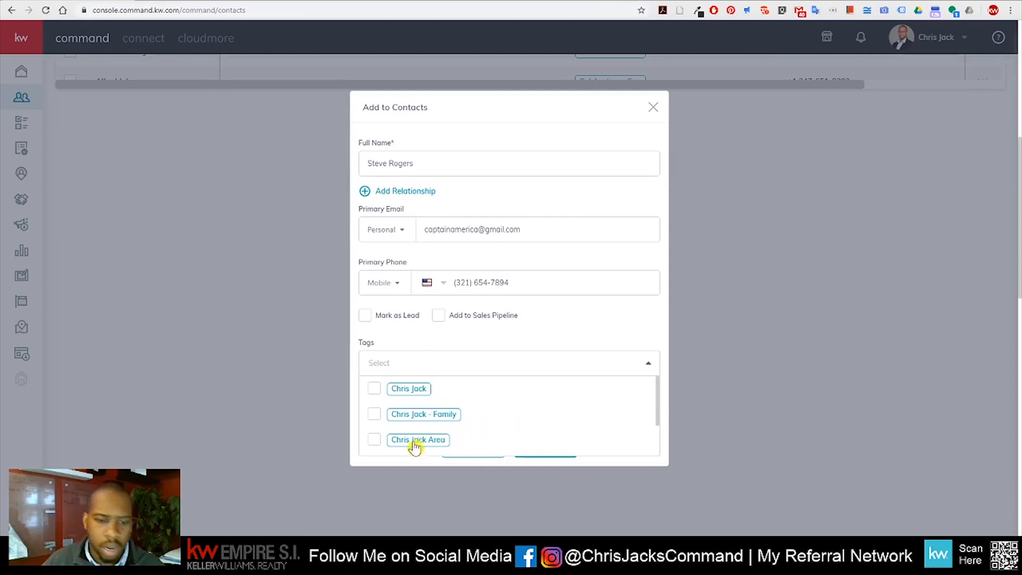
pyautogui.click(374, 442)
pyautogui.click(554, 339)
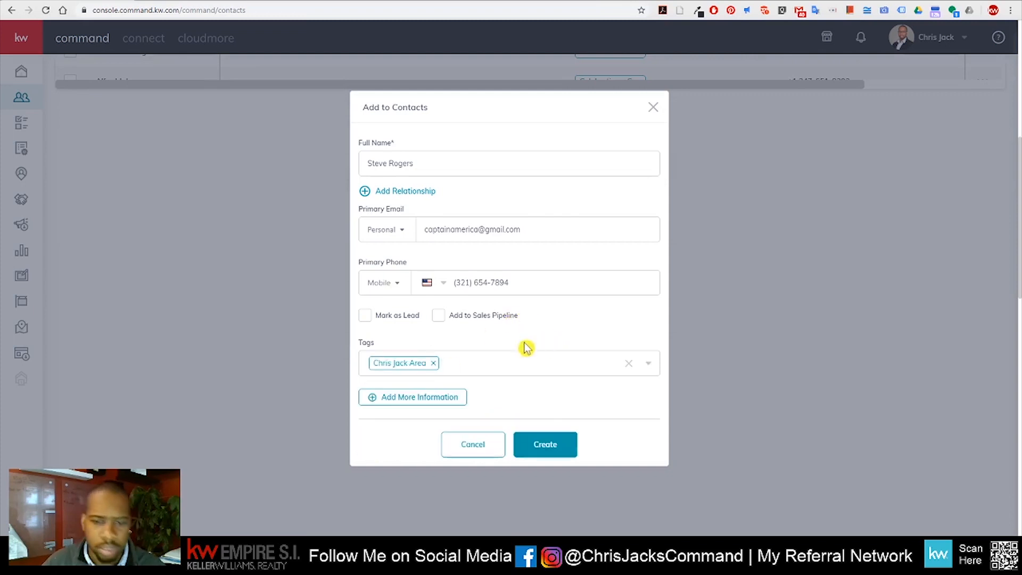
pyautogui.scroll(5, 523, 375)
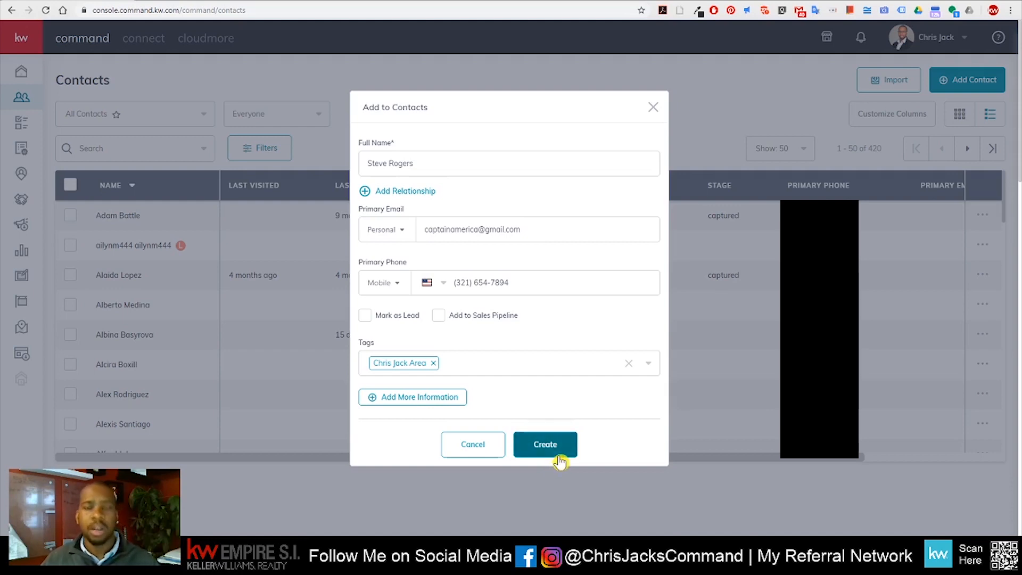
pyautogui.click(420, 397)
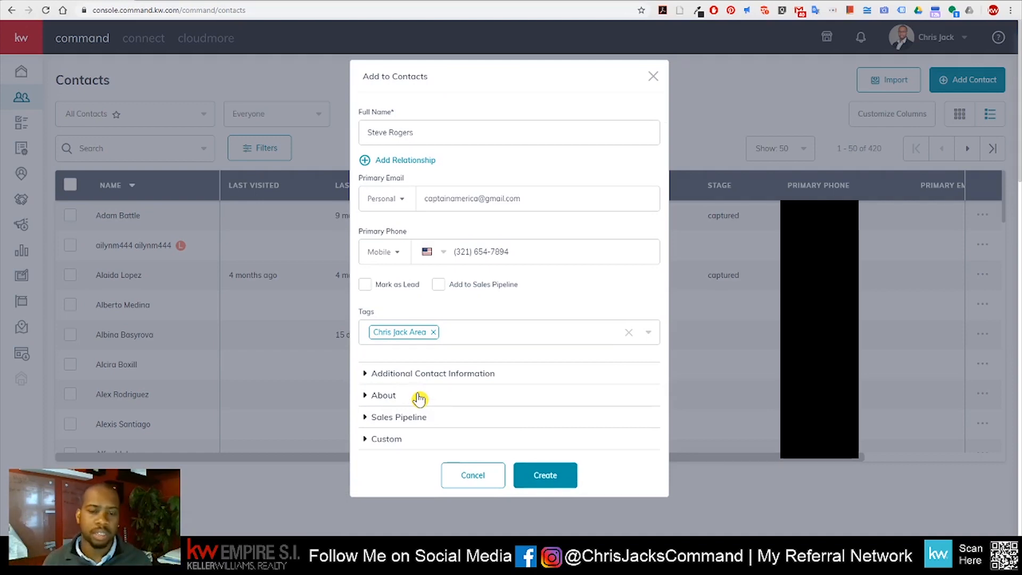
# Expand Additional Contact Information and set Text as the preferred contact method
pyautogui.click(472, 377)
pyautogui.scroll(-2, 507, 355)
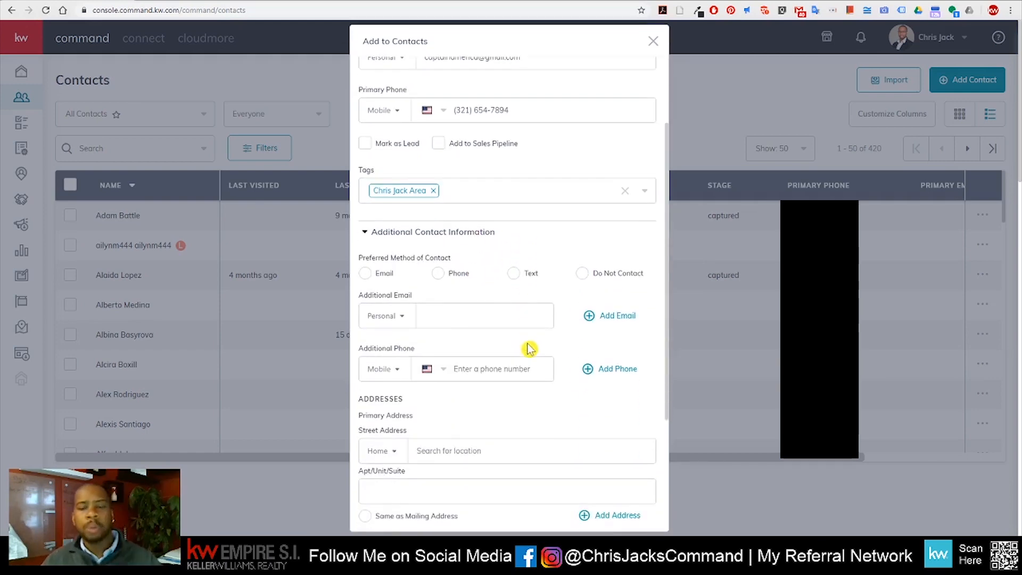
pyautogui.click(514, 274)
pyautogui.click(506, 315)
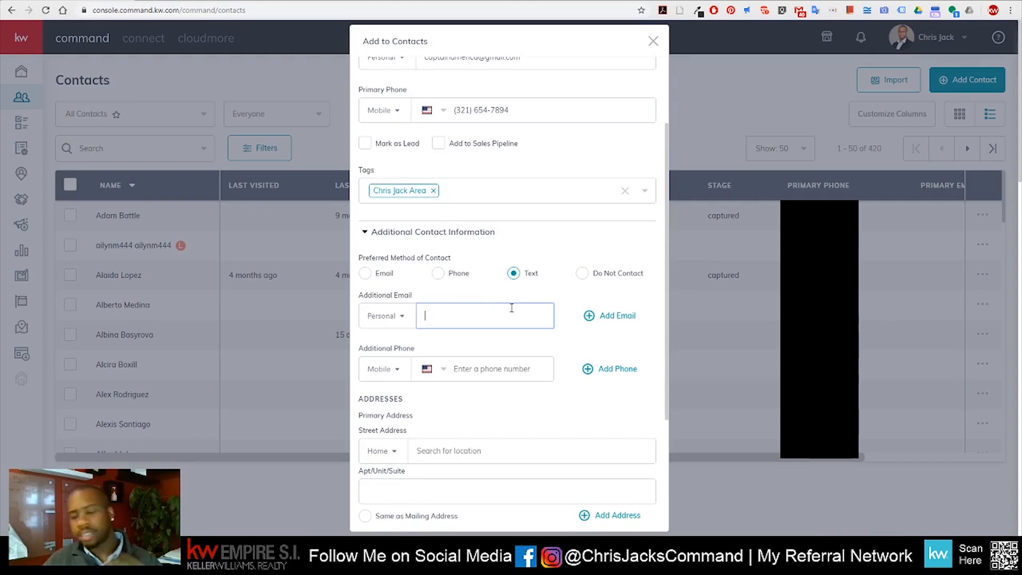
pyautogui.scroll(-2, 512, 308)
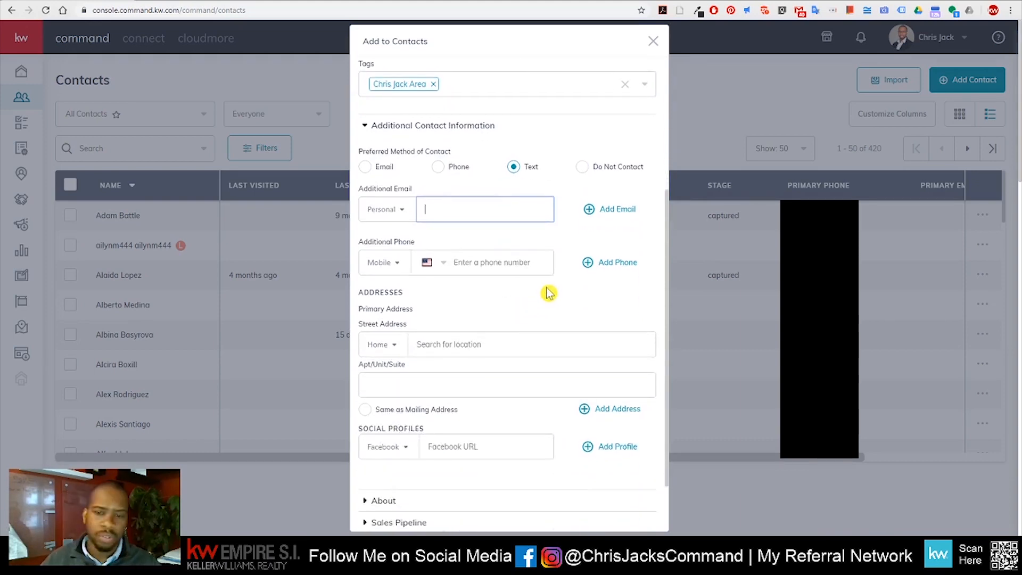
pyautogui.scroll(-1, 548, 293)
# Enter the contact's home street address from the suggestion and mark it as the mailing address
pyautogui.click(522, 285)
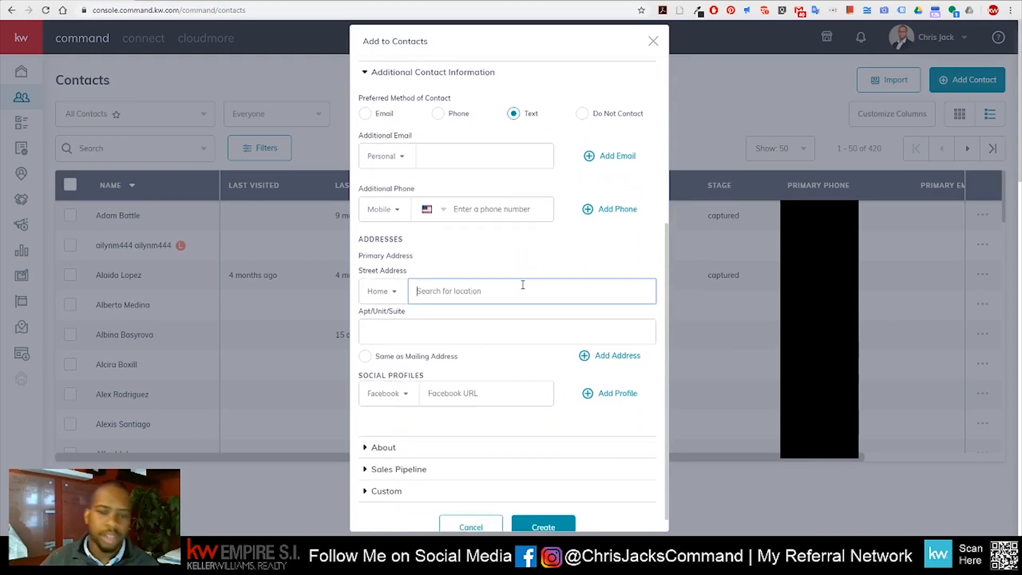
pyautogui.write('123 ')
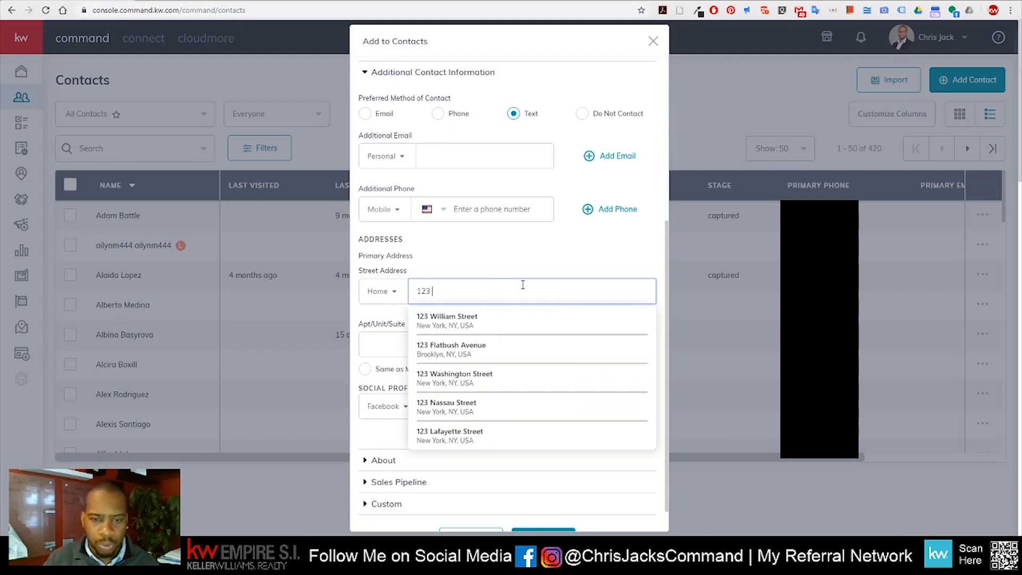
pyautogui.write('main')
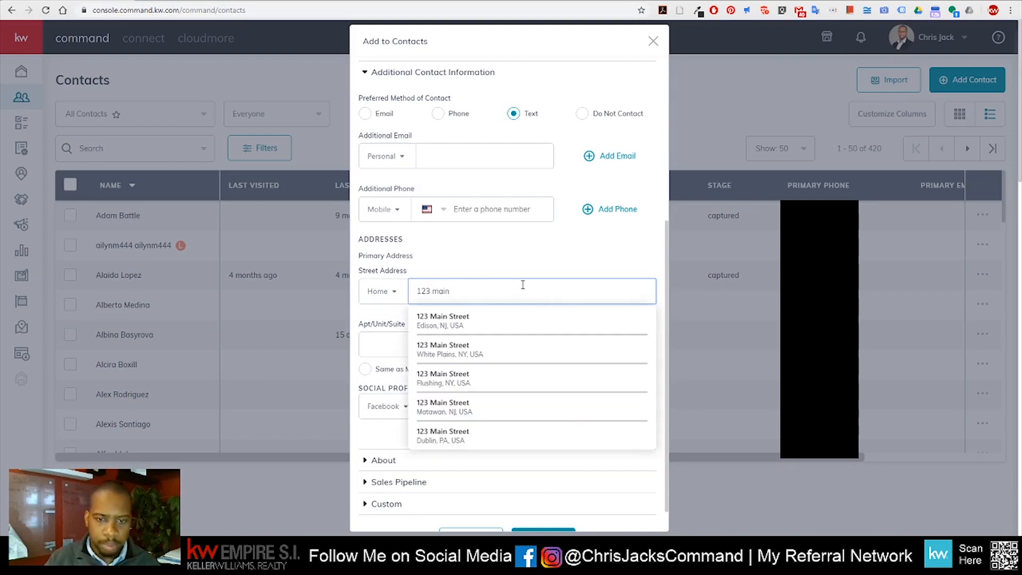
pyautogui.click(504, 361)
pyautogui.scroll(-1, 533, 362)
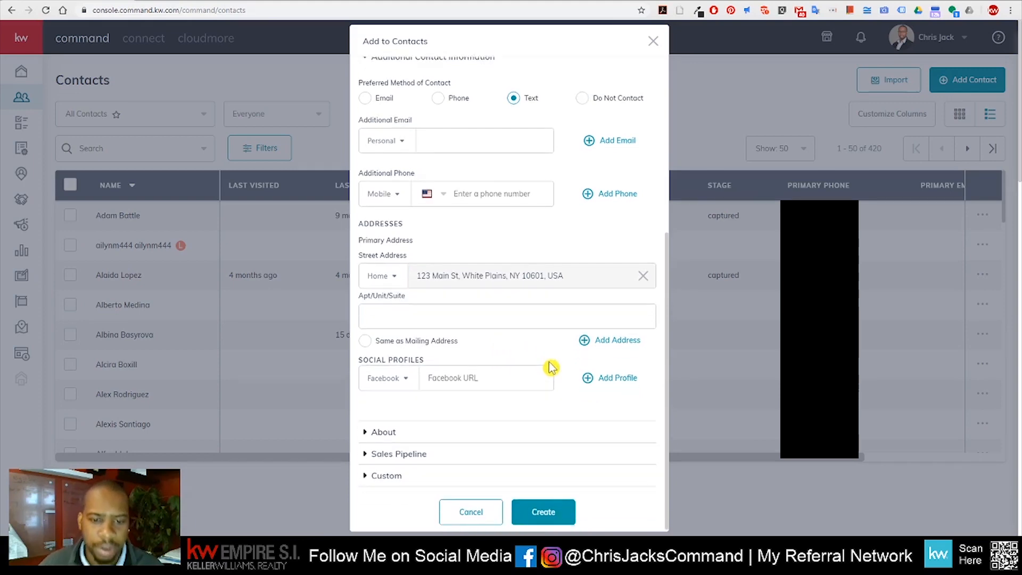
pyautogui.click(367, 339)
# Browse the social profile types and leave Facebook selected
pyautogui.scroll(-3, 542, 357)
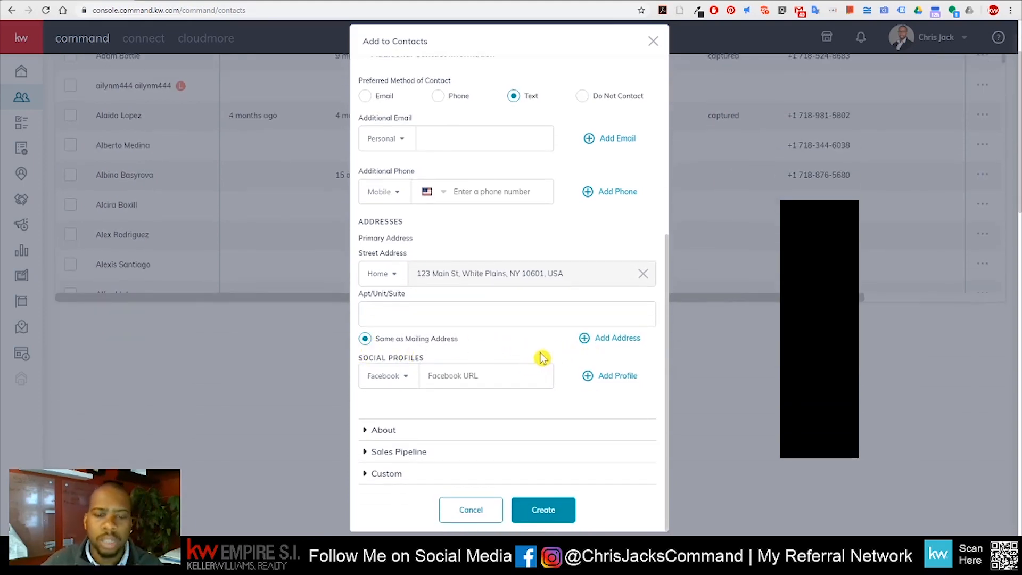
pyautogui.click(405, 382)
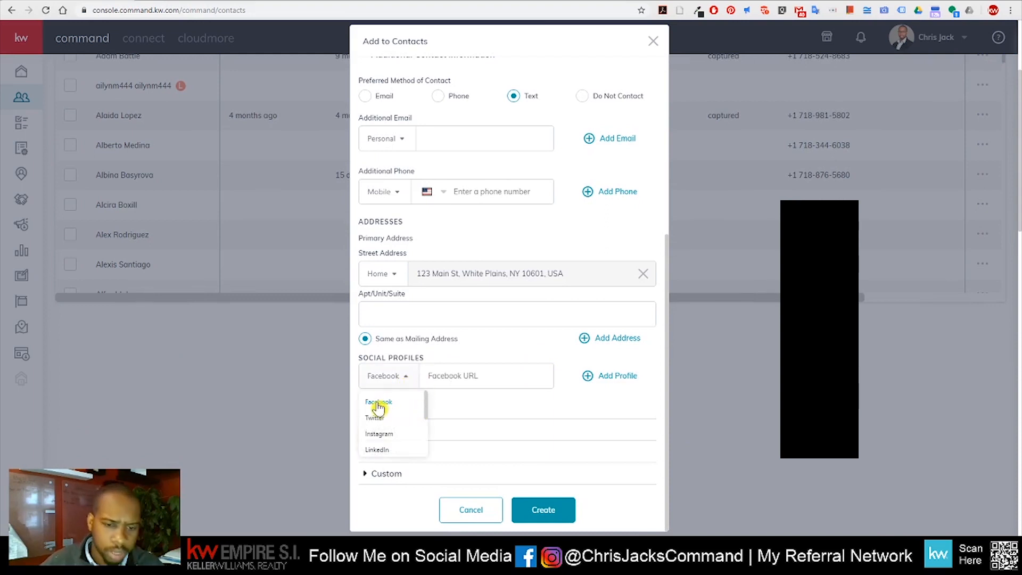
pyautogui.scroll(-2, 394, 442)
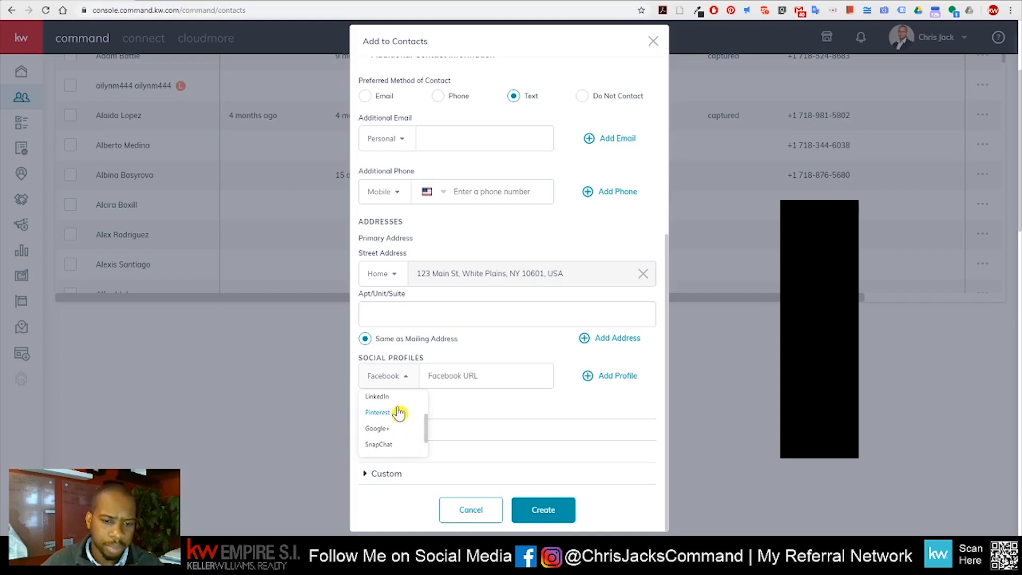
pyautogui.scroll(-2, 389, 439)
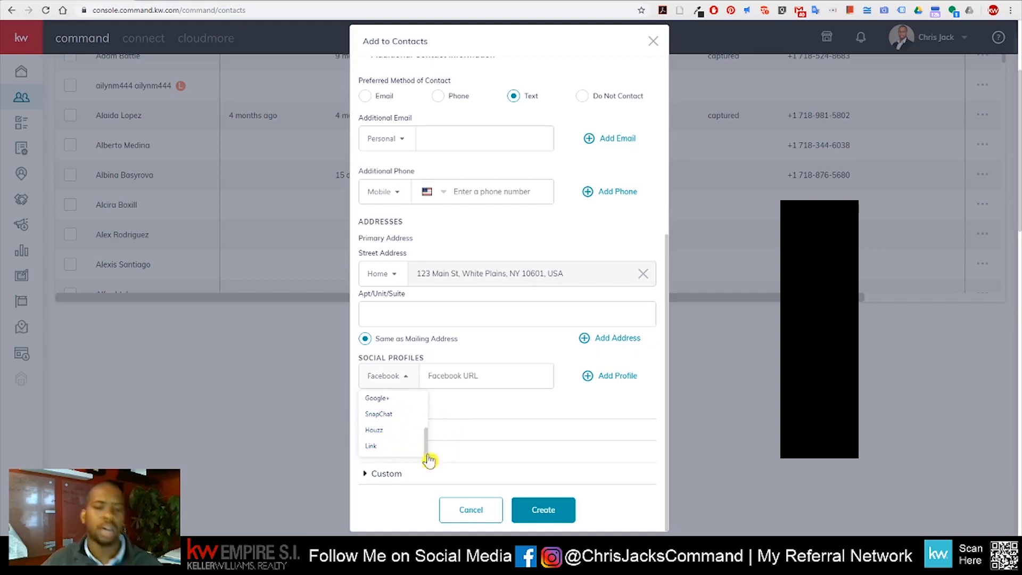
pyautogui.scroll(5, 458, 446)
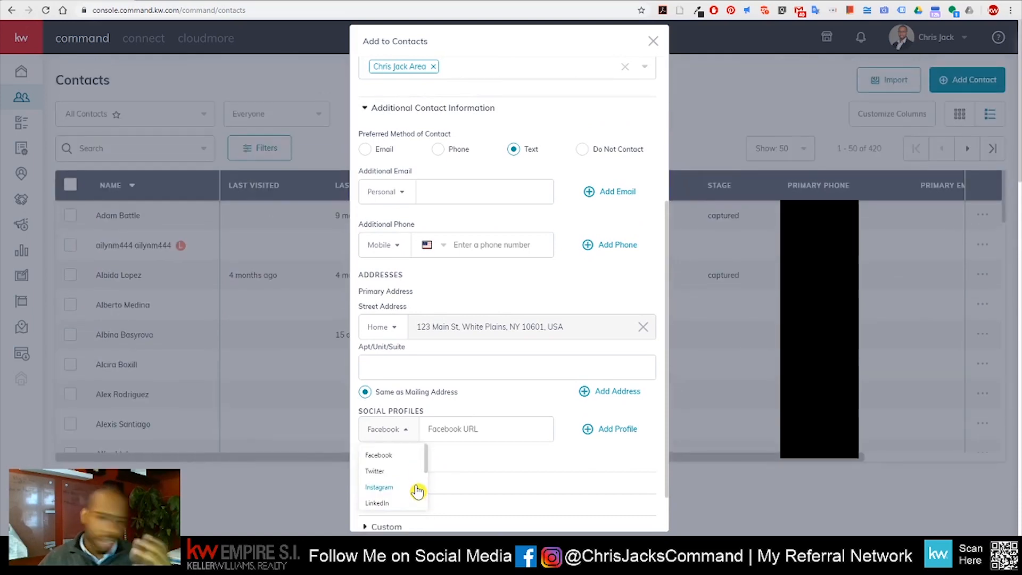
pyautogui.scroll(-1, 396, 466)
pyautogui.scroll(1, 396, 465)
pyautogui.scroll(-1, 405, 484)
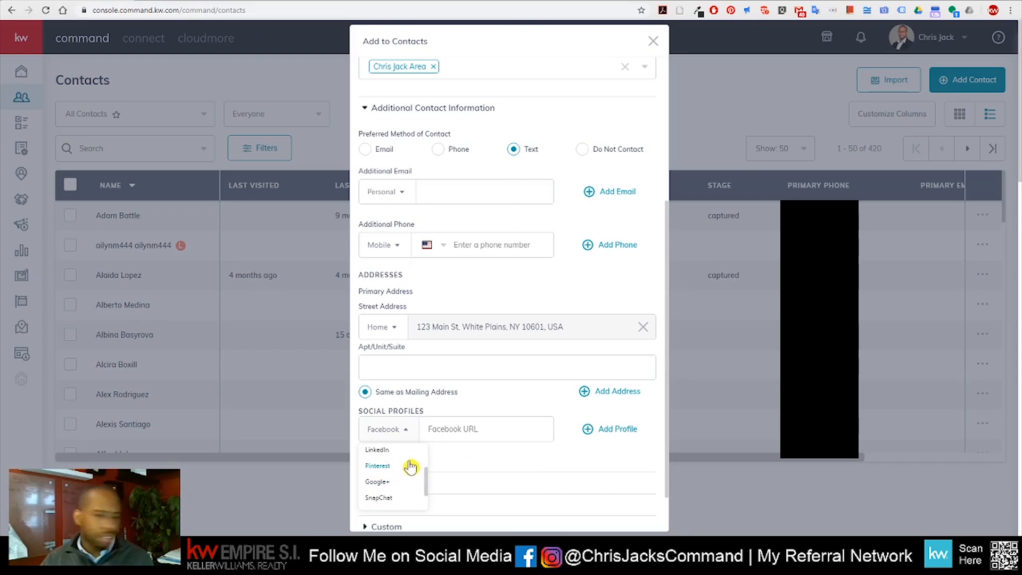
pyautogui.click(478, 454)
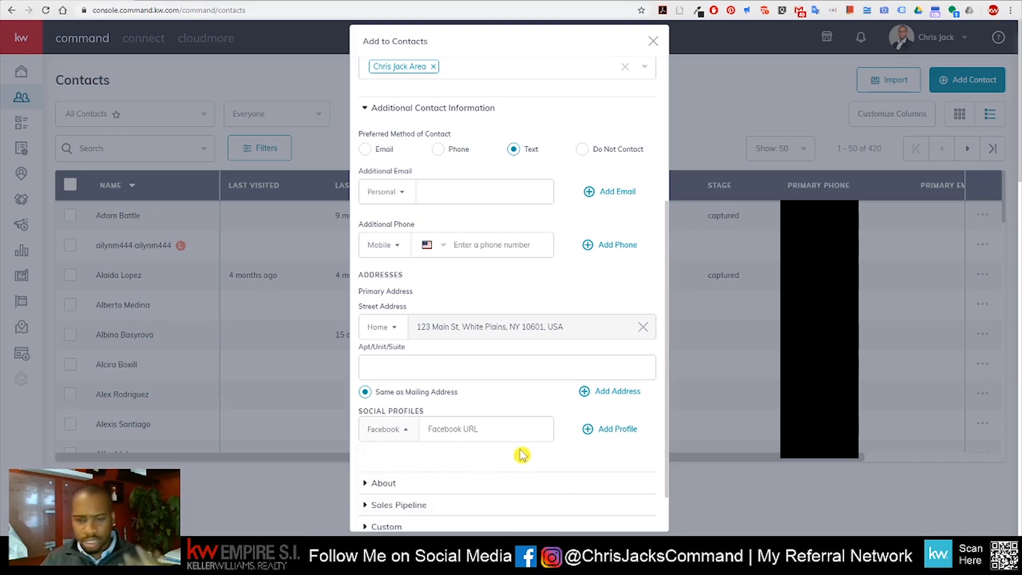
pyautogui.scroll(-1, 549, 458)
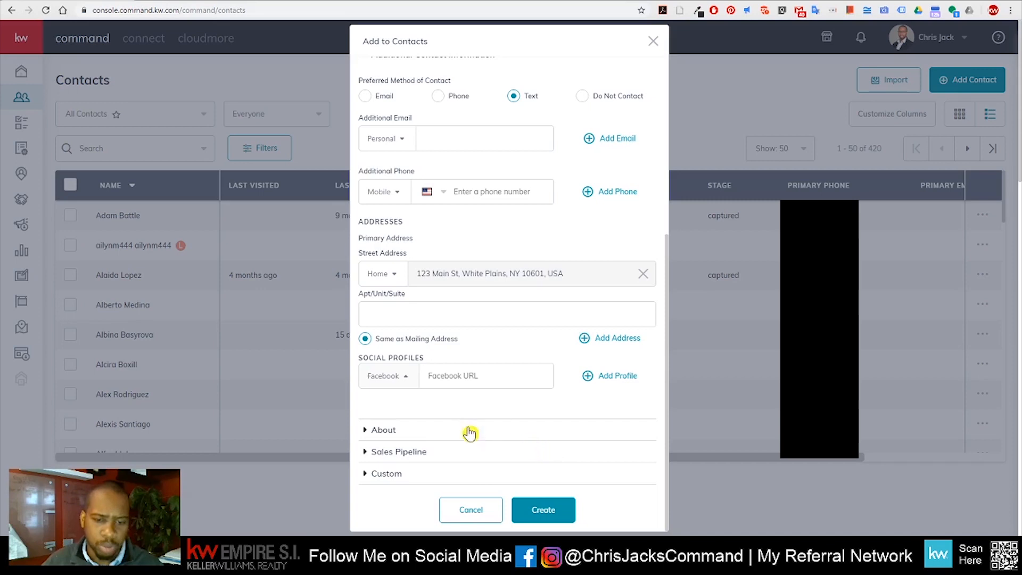
# Expand the About section and click into the Legal Name and Description fields
pyautogui.click(388, 430)
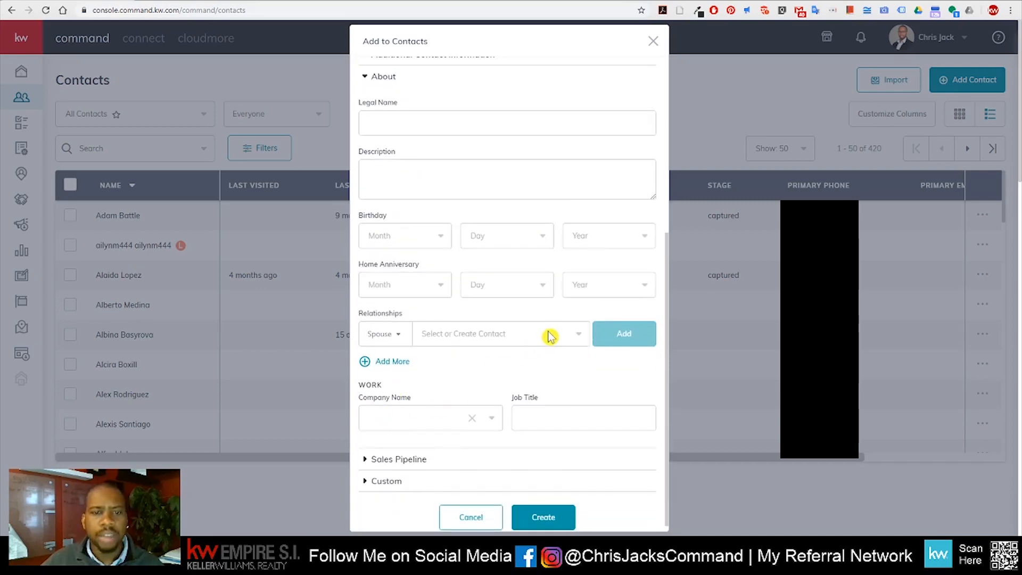
pyautogui.scroll(1, 549, 335)
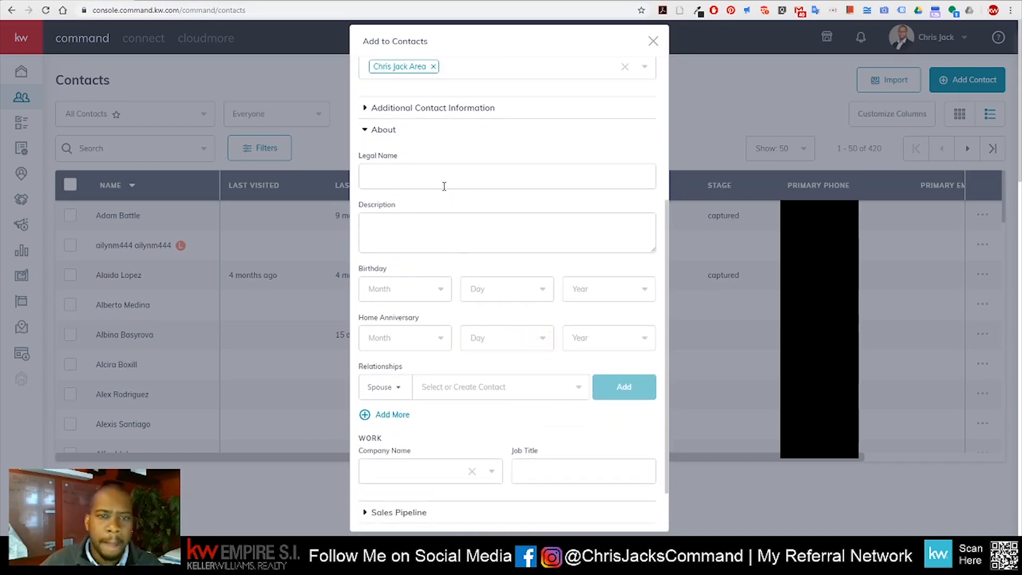
pyautogui.click(445, 186)
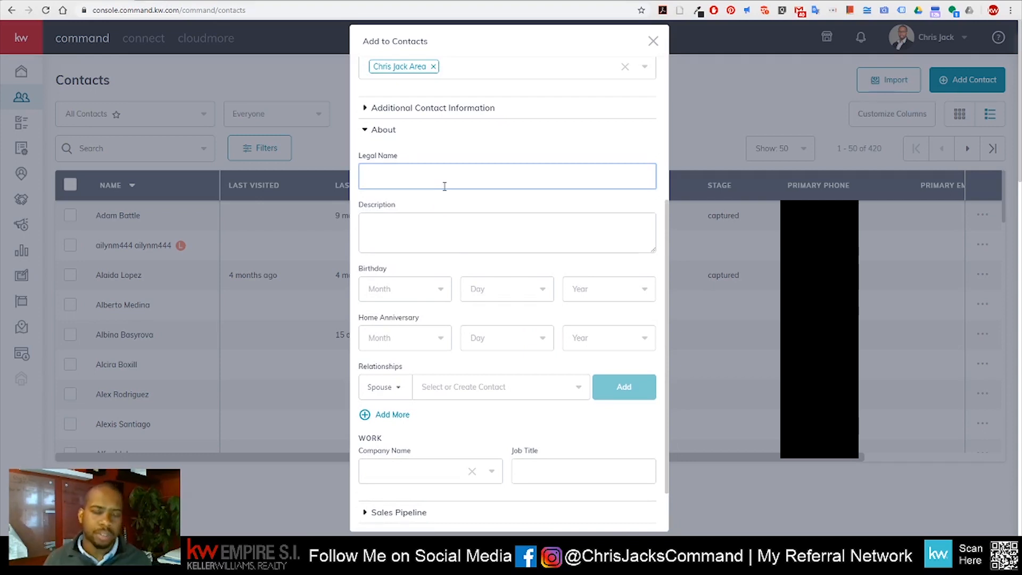
pyautogui.click(477, 237)
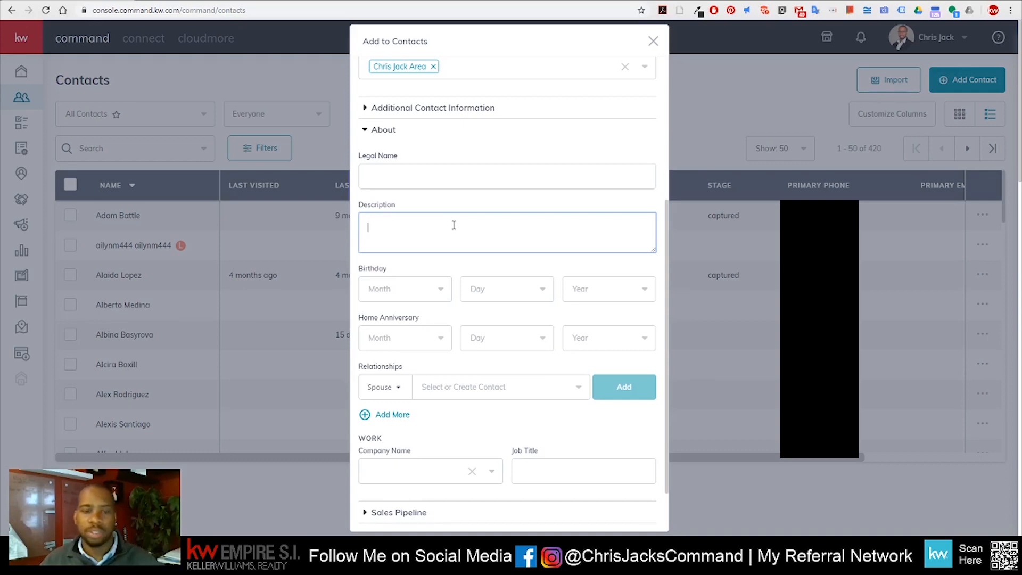
pyautogui.click(434, 296)
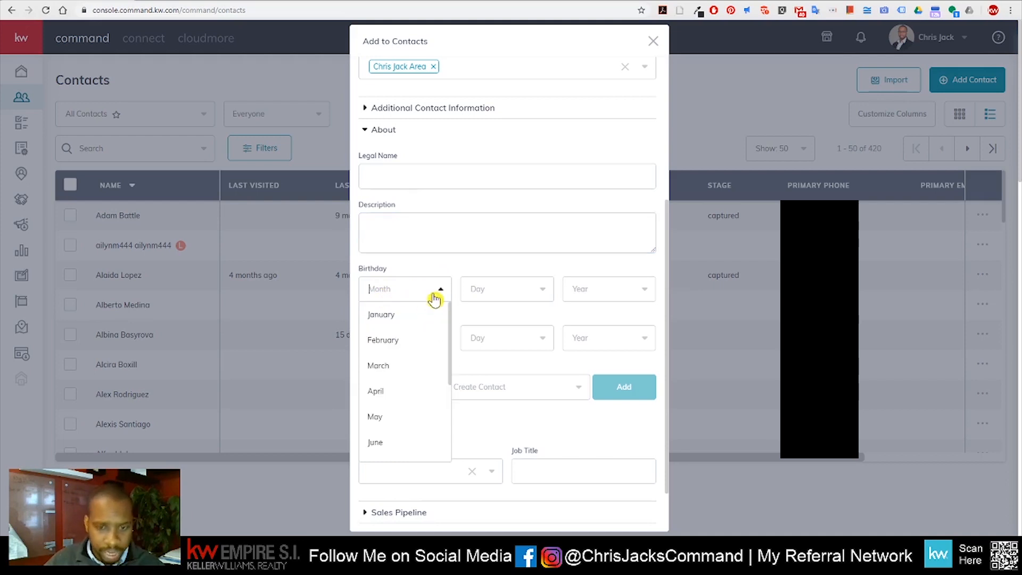
pyautogui.click(397, 367)
pyautogui.click(527, 291)
pyautogui.scroll(-5, 520, 386)
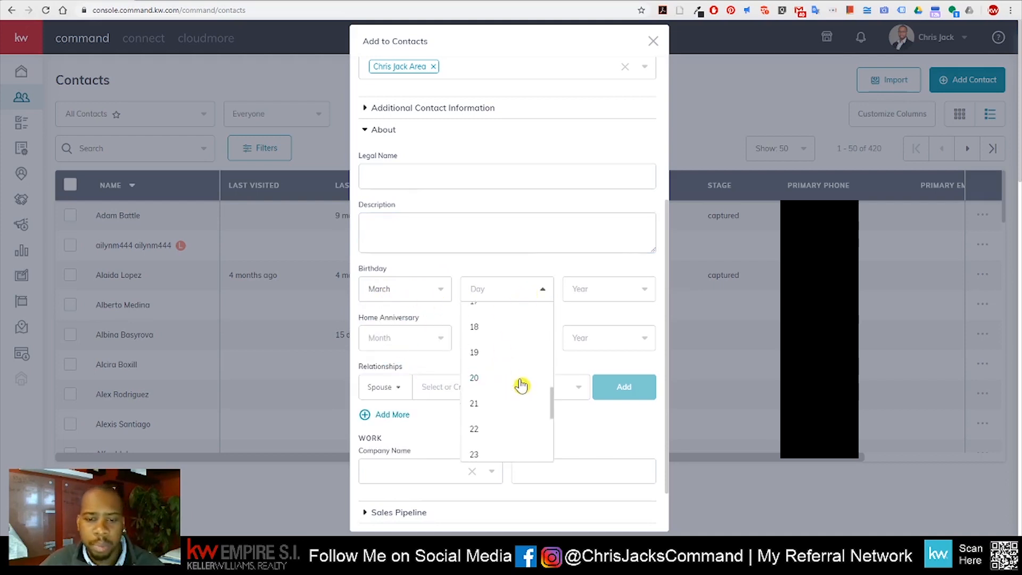
pyautogui.click(498, 373)
pyautogui.click(646, 290)
pyautogui.scroll(-4, 611, 374)
pyautogui.scroll(-10, 610, 374)
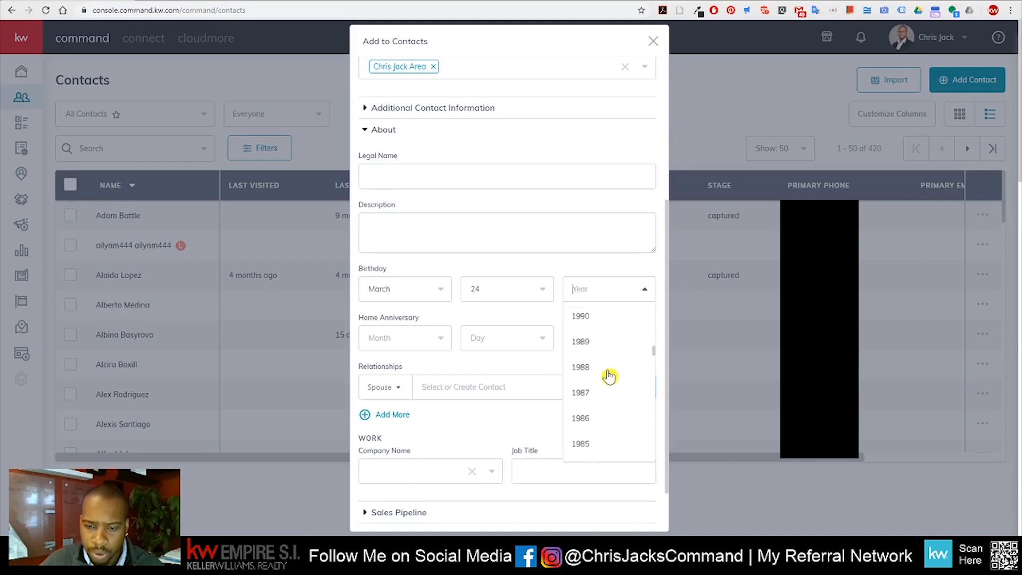
pyautogui.click(580, 362)
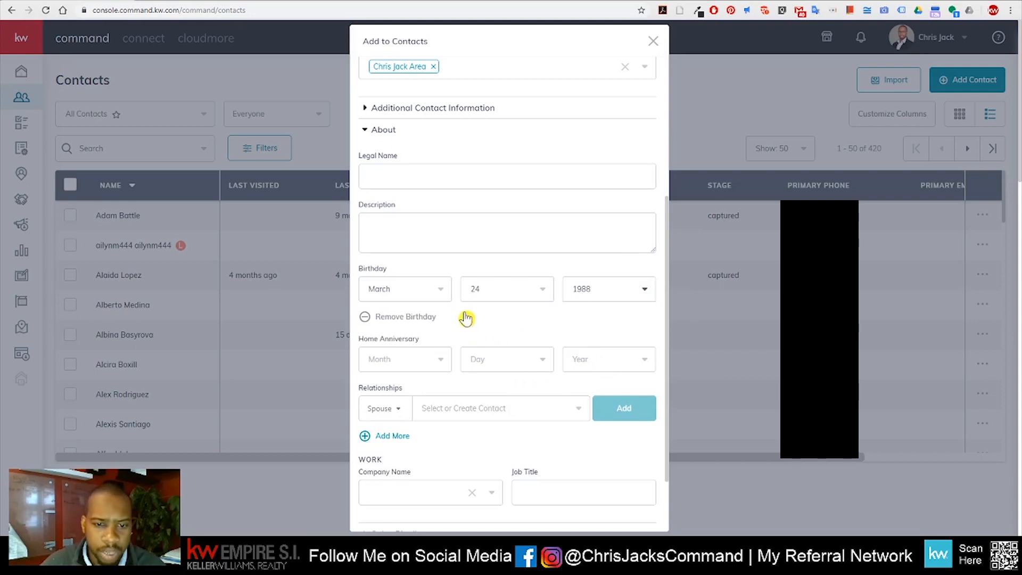
# Leave the anniversary empty and the relationship type at Spouse
pyautogui.scroll(-1, 464, 316)
pyautogui.click(434, 308)
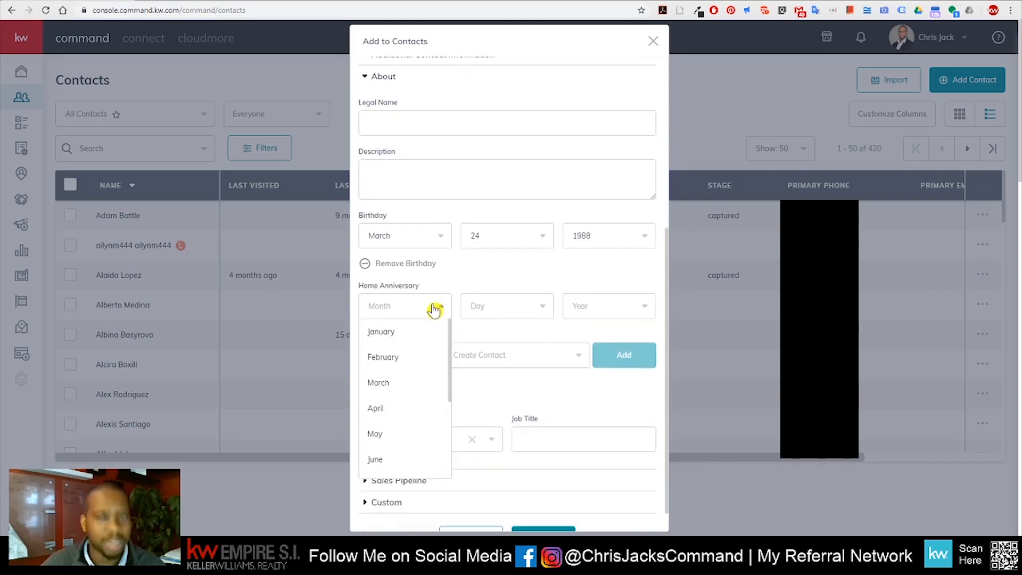
pyautogui.click(519, 278)
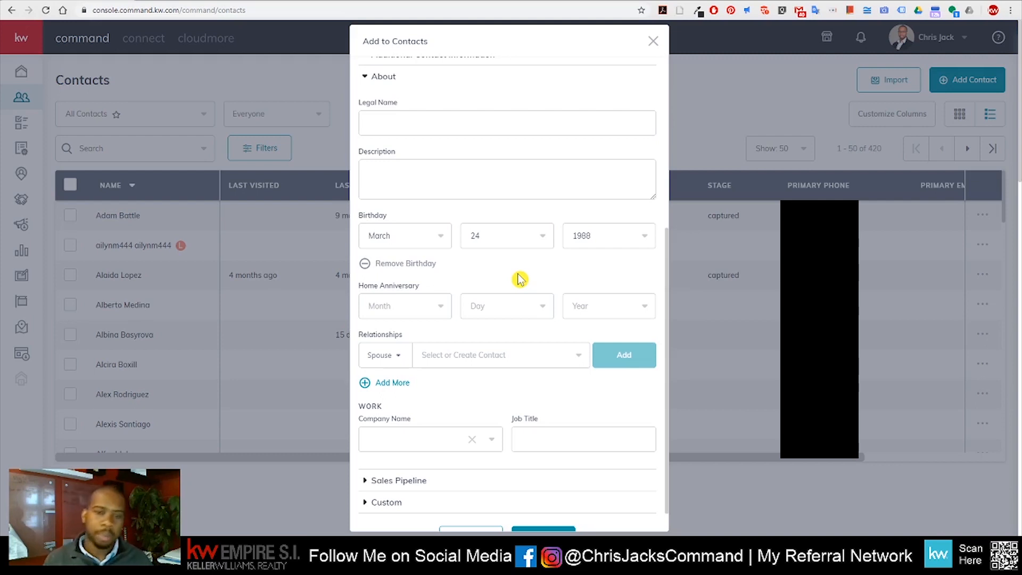
pyautogui.scroll(-1, 525, 321)
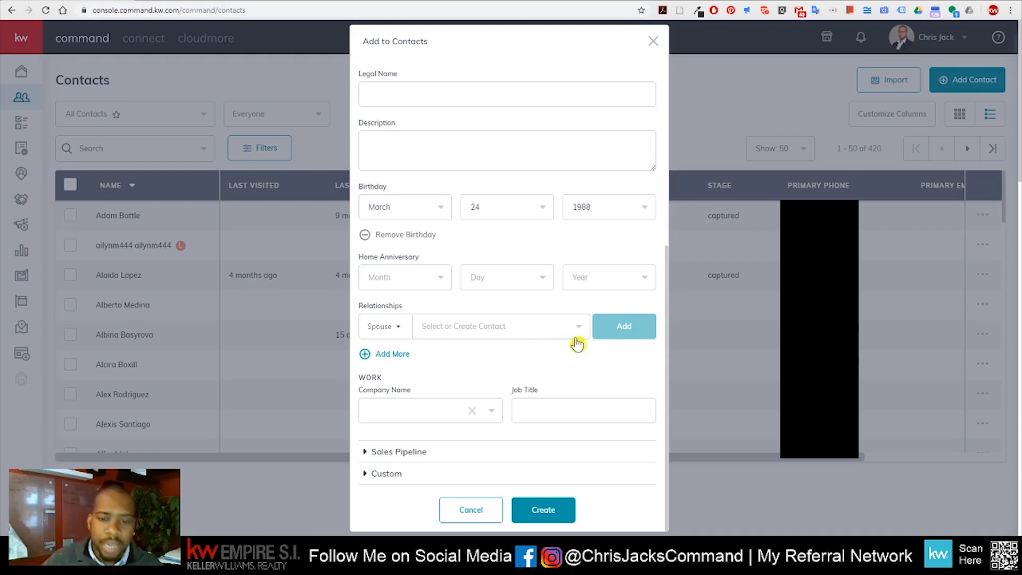
pyautogui.click(400, 331)
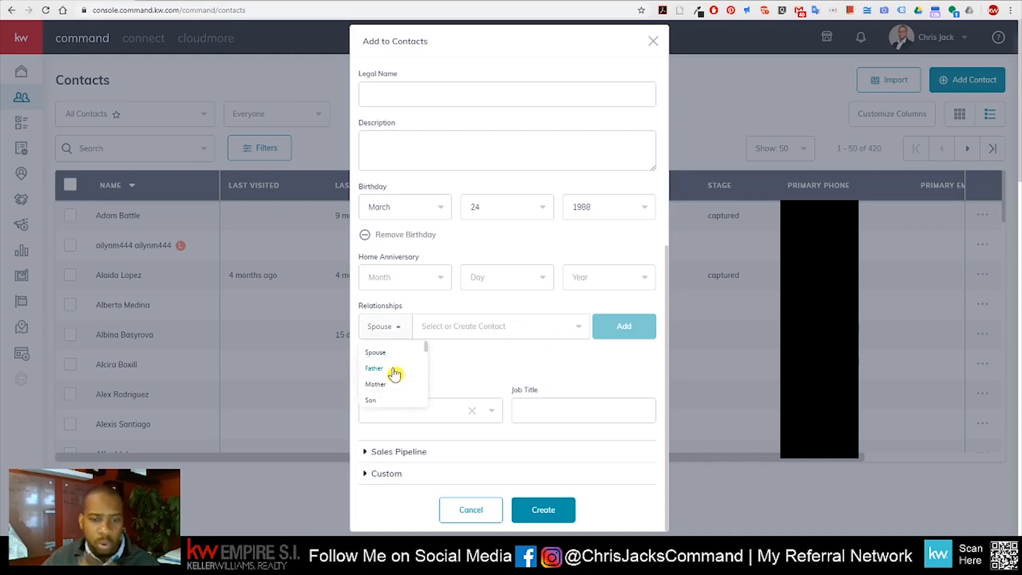
pyautogui.scroll(-2, 395, 383)
pyautogui.scroll(2, 395, 384)
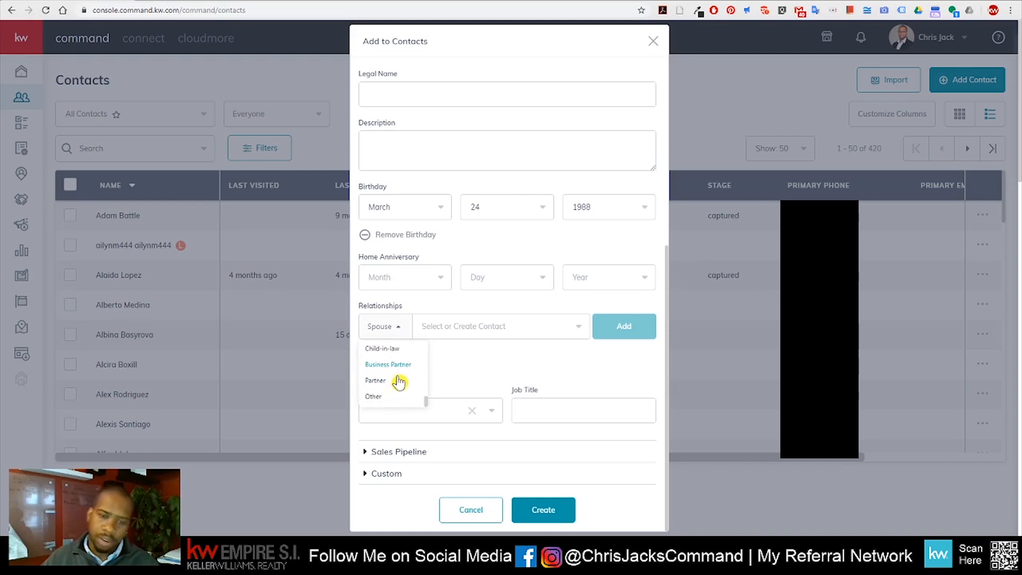
pyautogui.scroll(2, 397, 406)
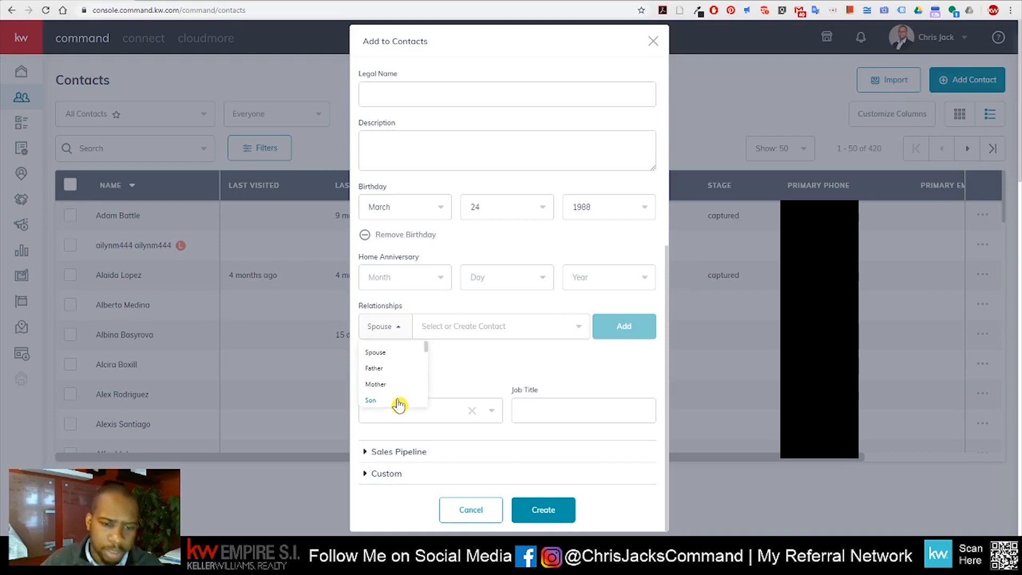
pyautogui.click(463, 367)
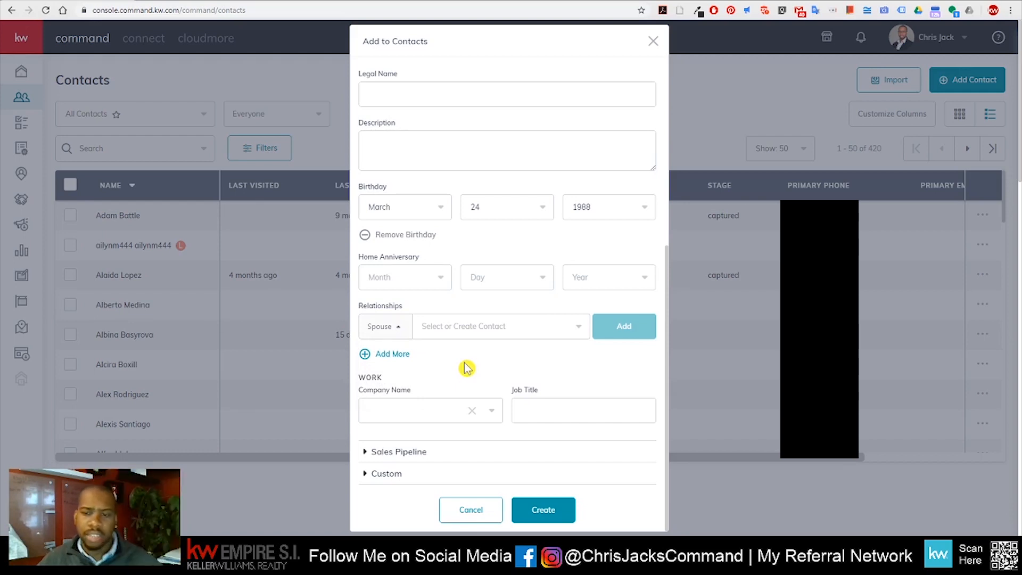
pyautogui.scroll(-1, 524, 359)
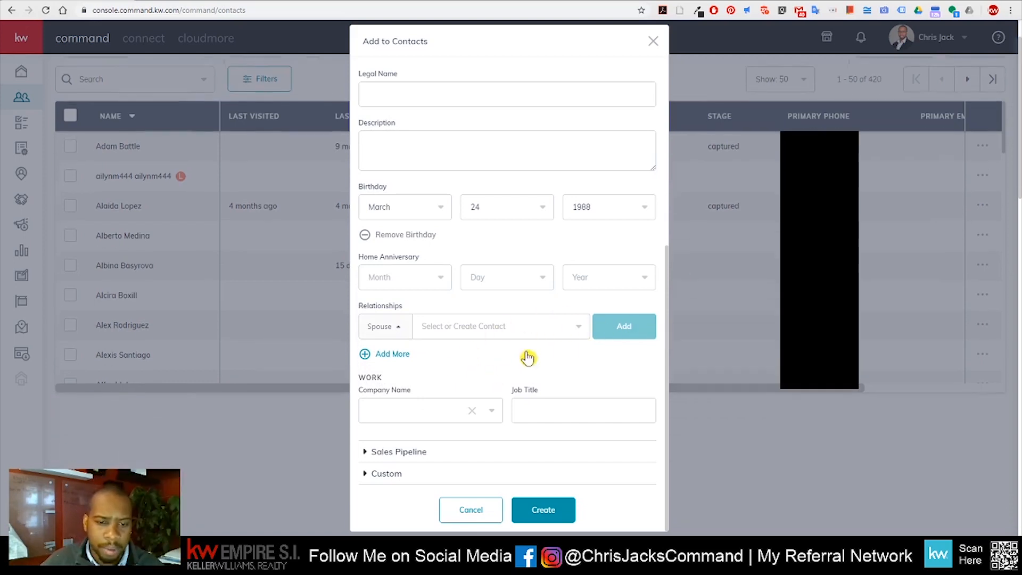
pyautogui.scroll(-1, 524, 359)
# Enter company 'Director of First Impressions' and job title 'Kelly Williams Realty Empire SI'
pyautogui.click(557, 411)
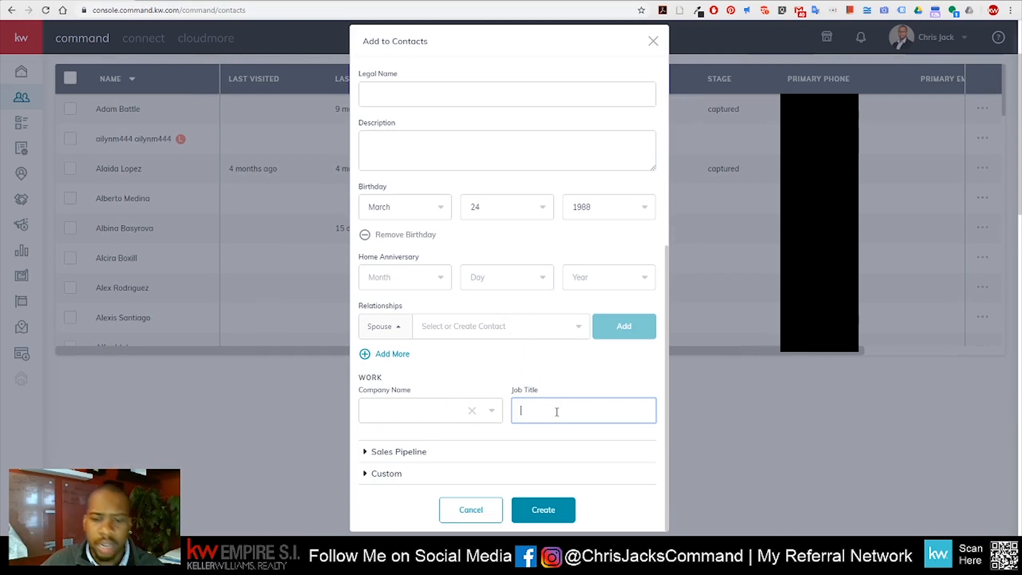
pyautogui.click(414, 411)
pyautogui.write('Director of')
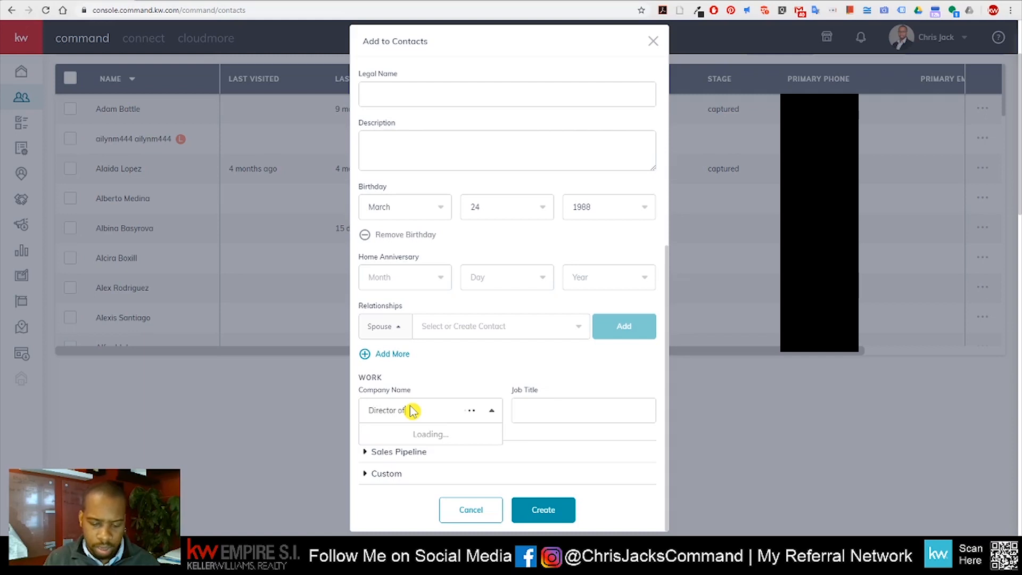
pyautogui.write(' First Impres')
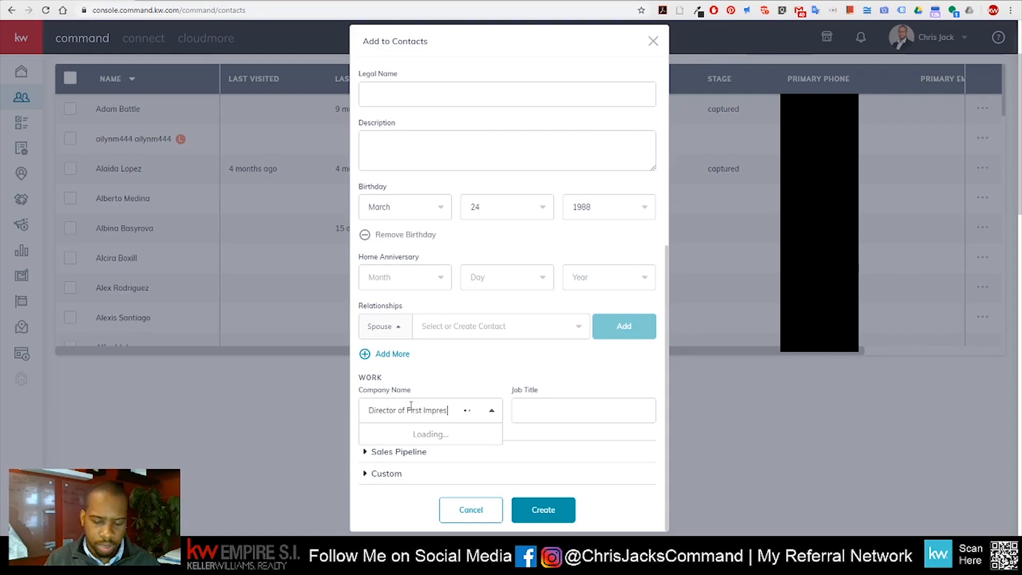
pyautogui.write('sions')
pyautogui.click(566, 417)
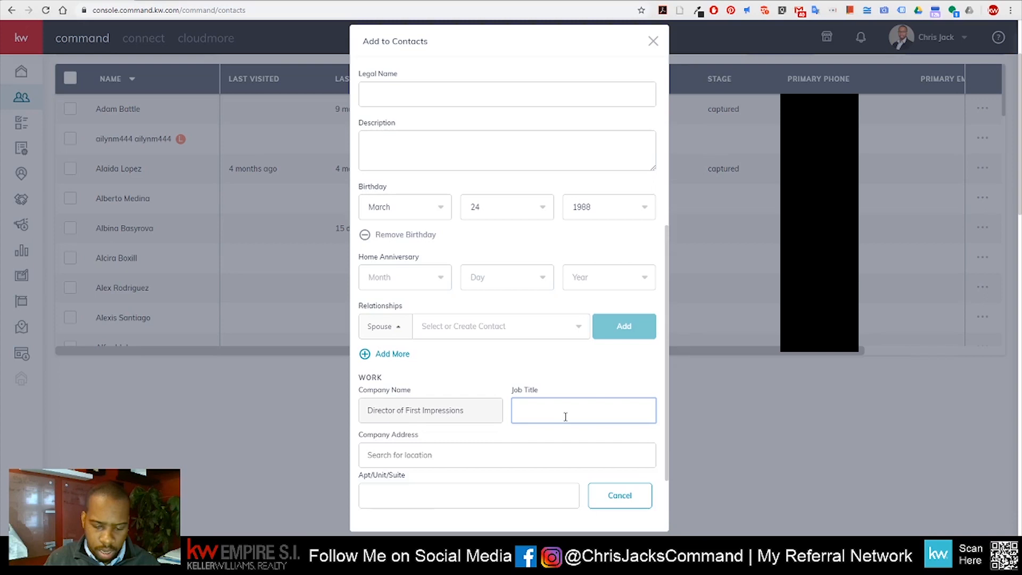
pyautogui.write('Kelly Williams')
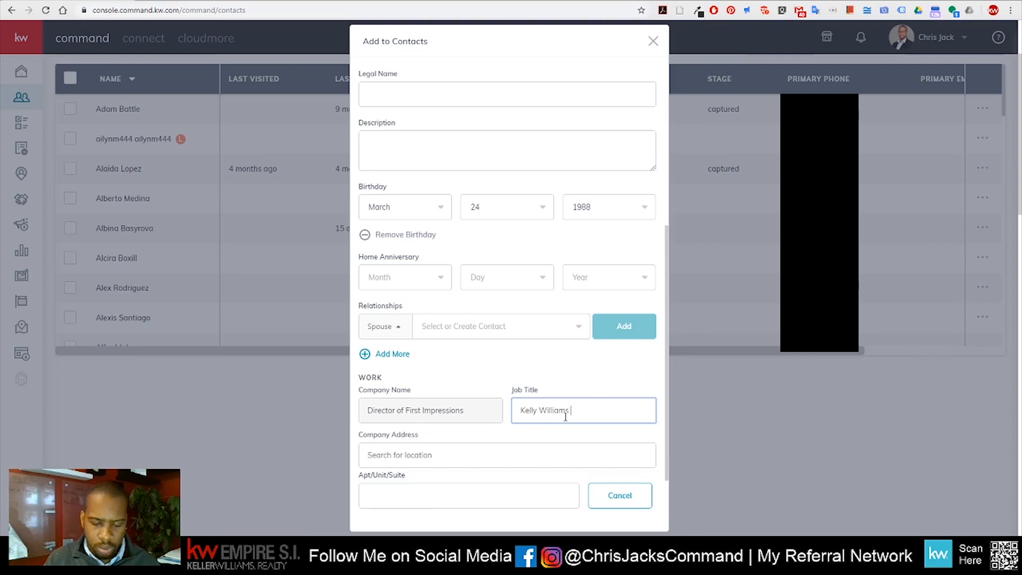
pyautogui.write(' Rea')
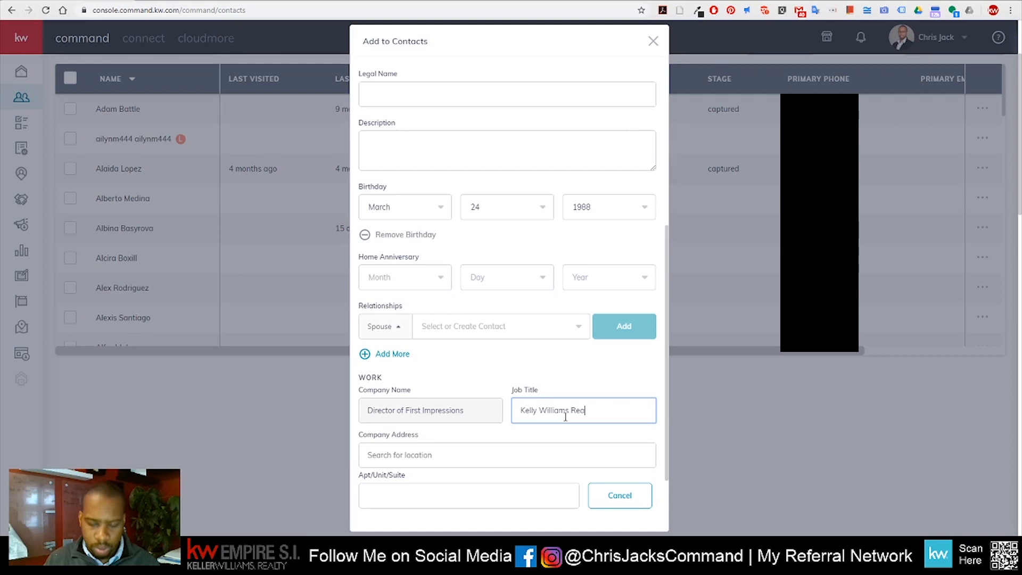
pyautogui.write('lty Empire SI')
# Enter the company's street address from the first suggestion and expand Sales Pipeline
pyautogui.click(415, 453)
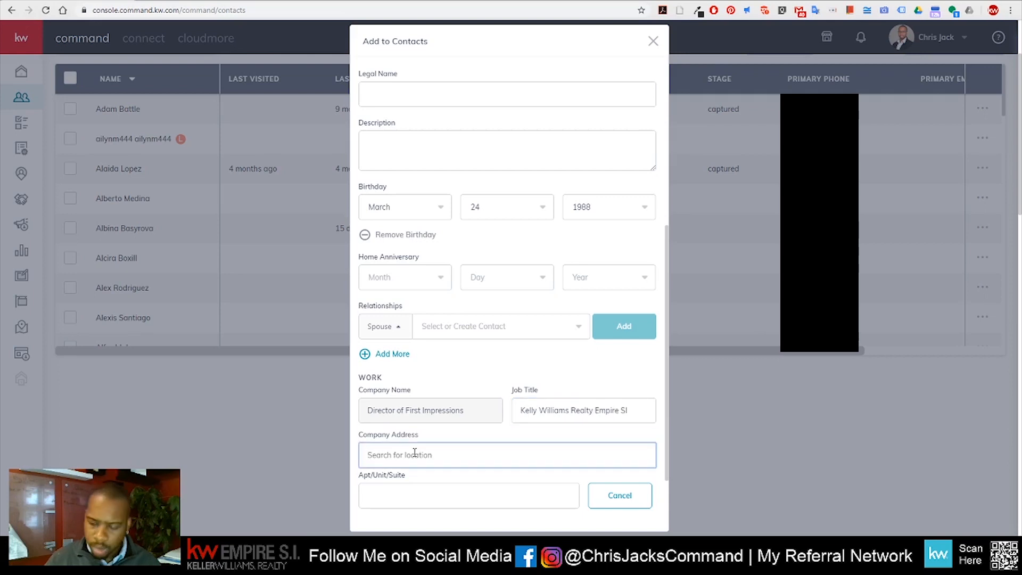
pyautogui.write('1919 Hylan')
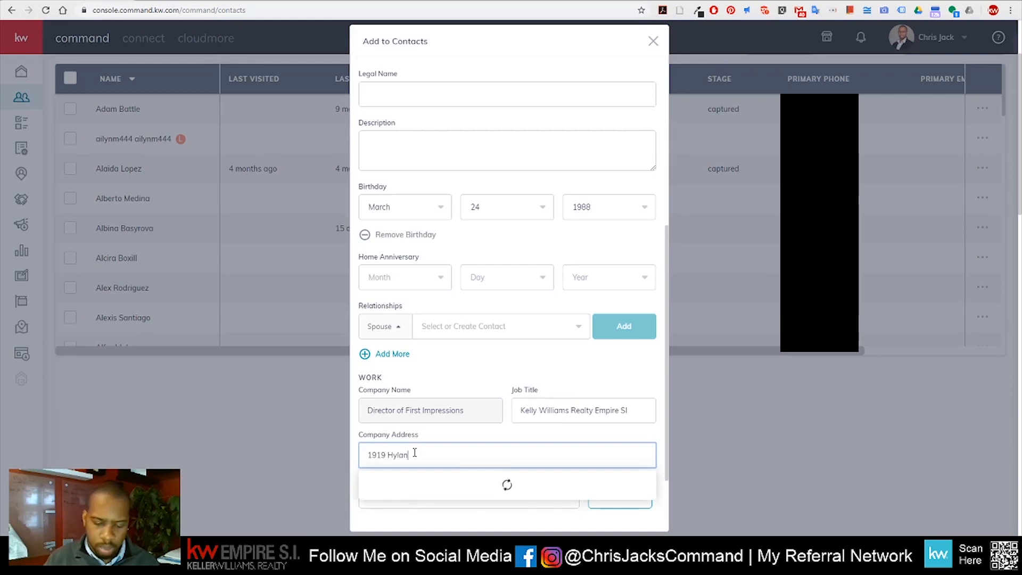
pyautogui.write(' Blvd')
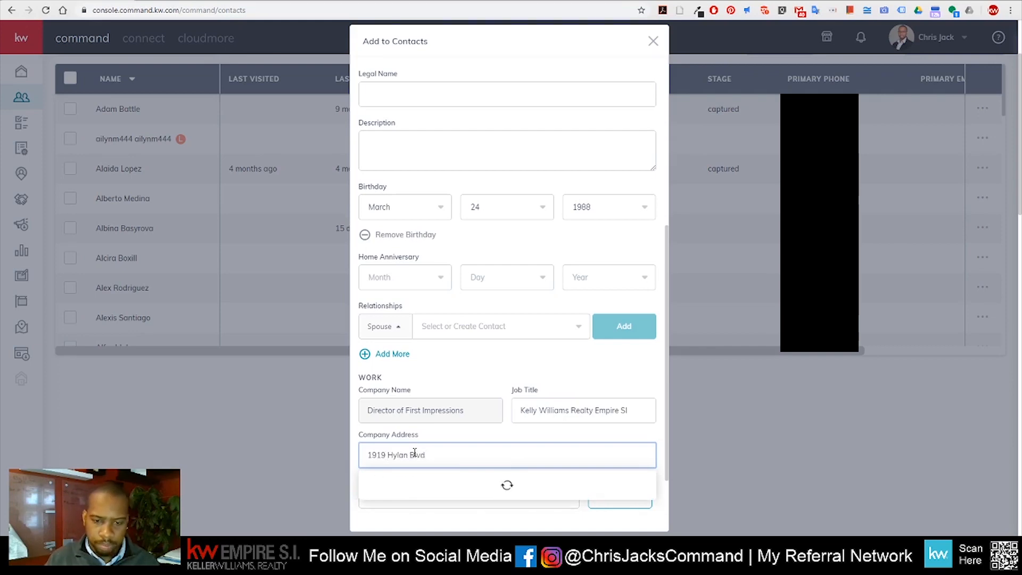
pyautogui.click(415, 400)
pyautogui.scroll(-2, 470, 393)
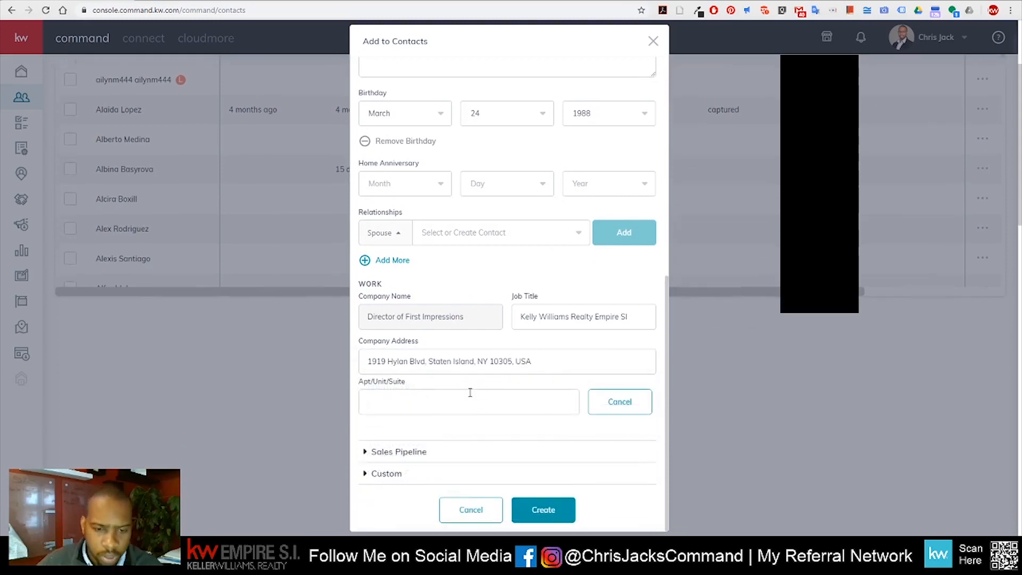
pyautogui.click(399, 452)
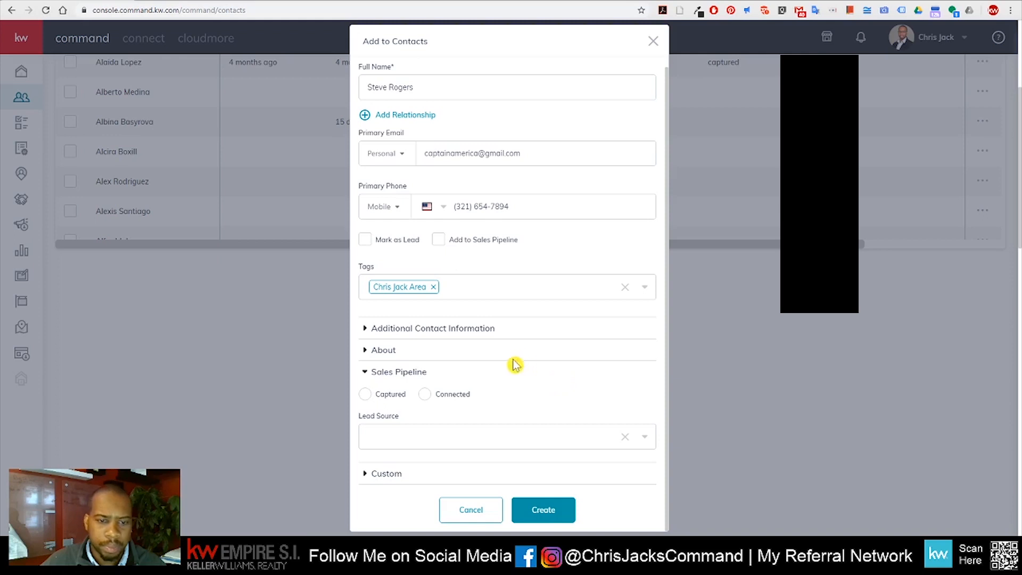
# Expand the Custom section and create the contact, bringing the list to 421
pyautogui.scroll(-2, 520, 366)
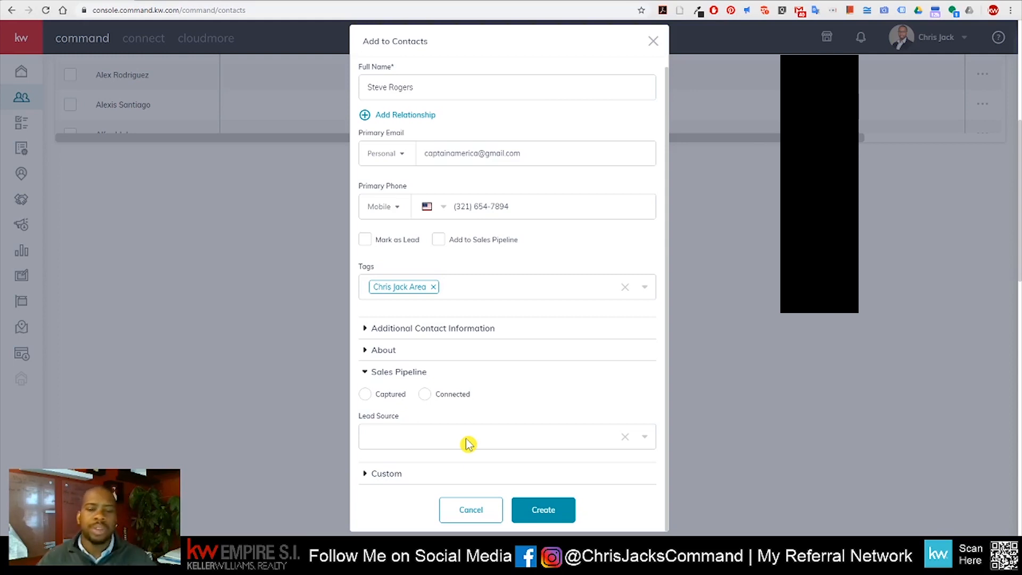
pyautogui.click(389, 474)
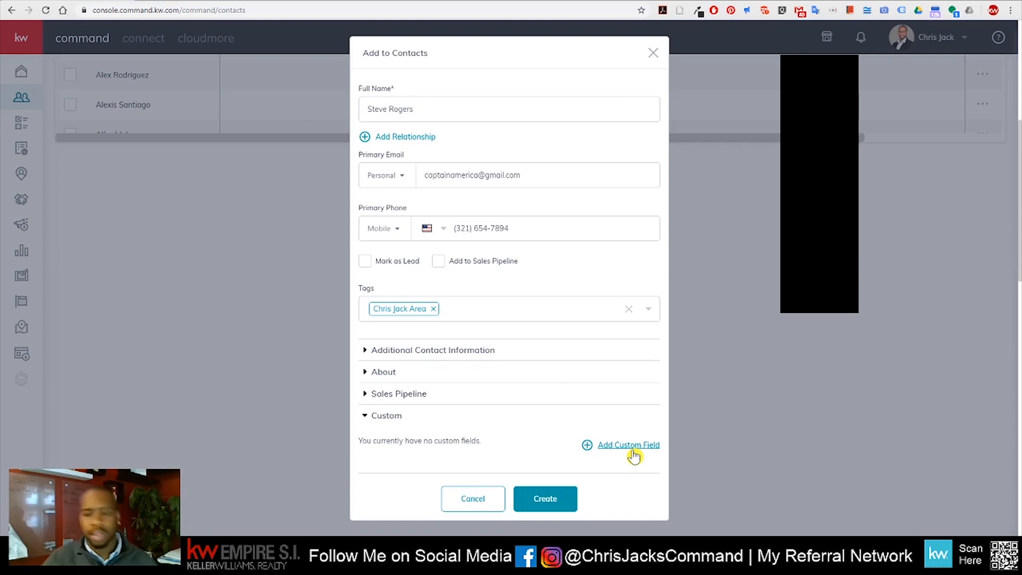
pyautogui.click(549, 499)
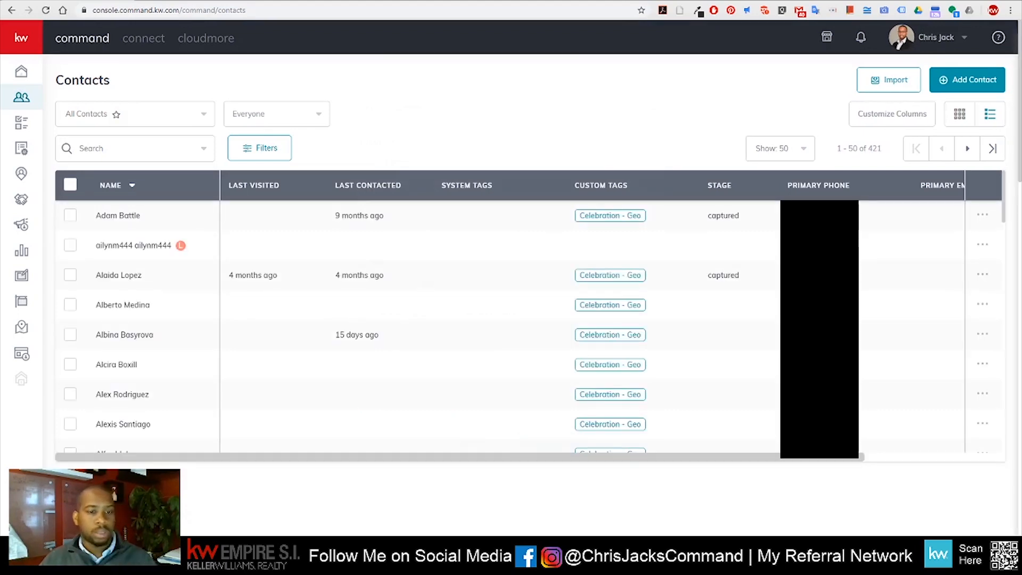
# Search the contacts list for the new contact's name and open their record
pyautogui.click(140, 148)
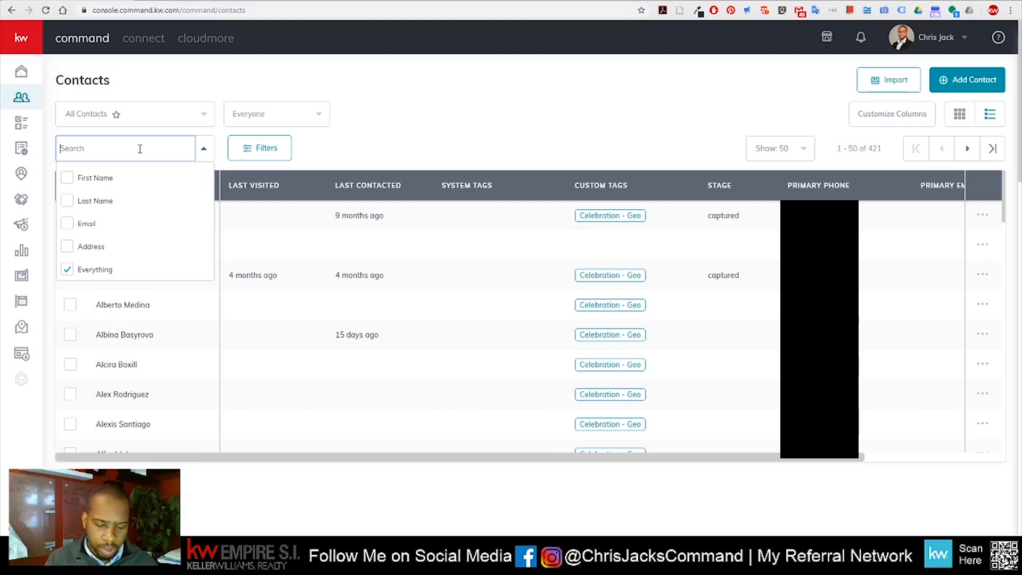
pyautogui.write('steve rogers')
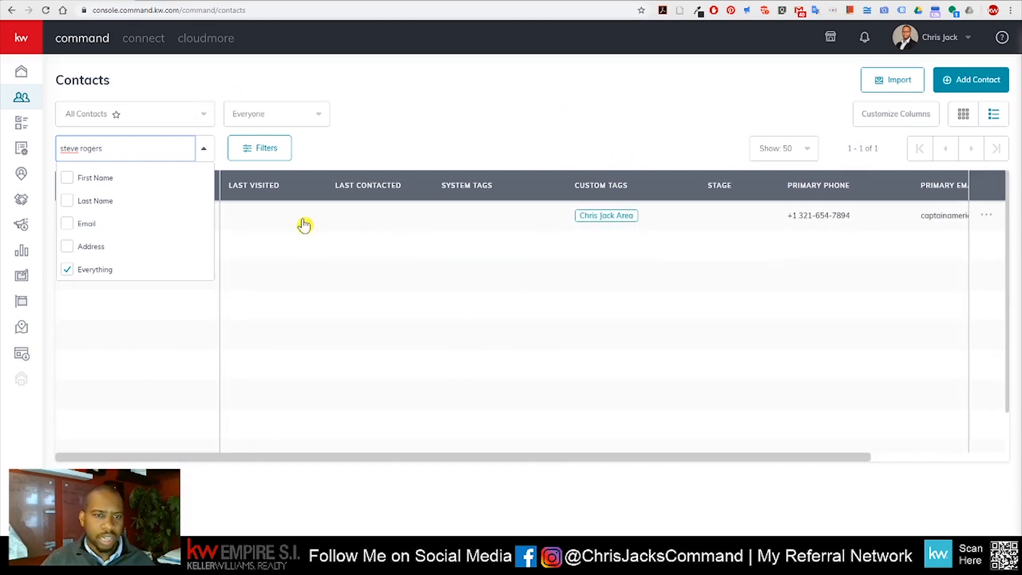
pyautogui.click(214, 156)
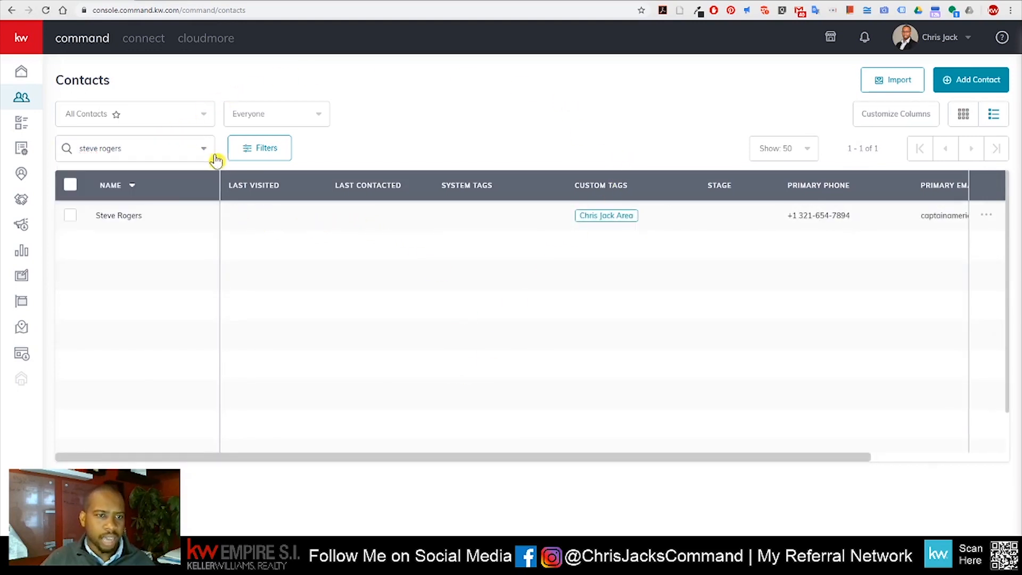
pyautogui.click(128, 222)
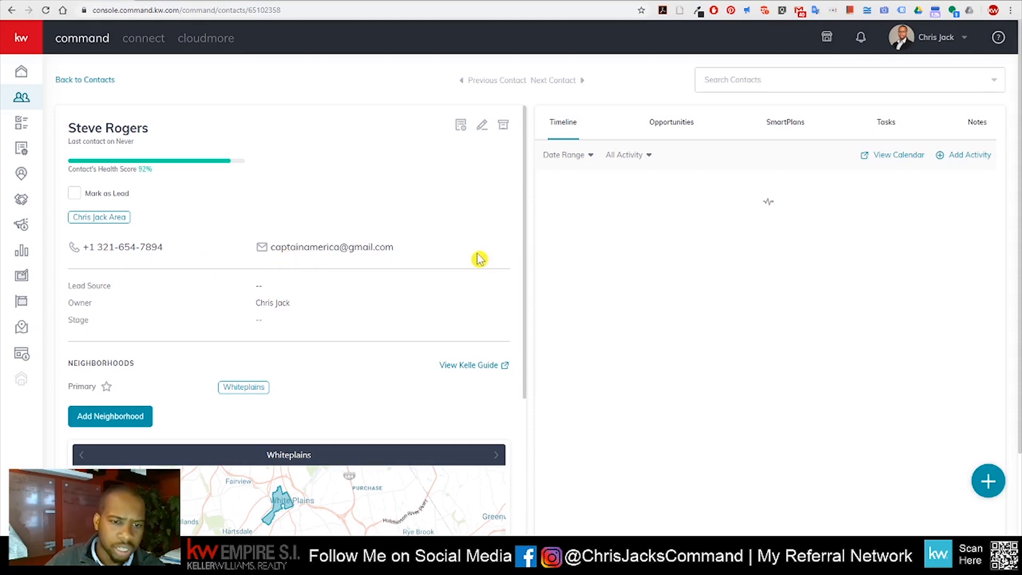
# Preview the contact's Whiteplains Neighborhood Snapshot from the Neighborhoods map
pyautogui.scroll(-2, 461, 257)
pyautogui.scroll(-2, 288, 207)
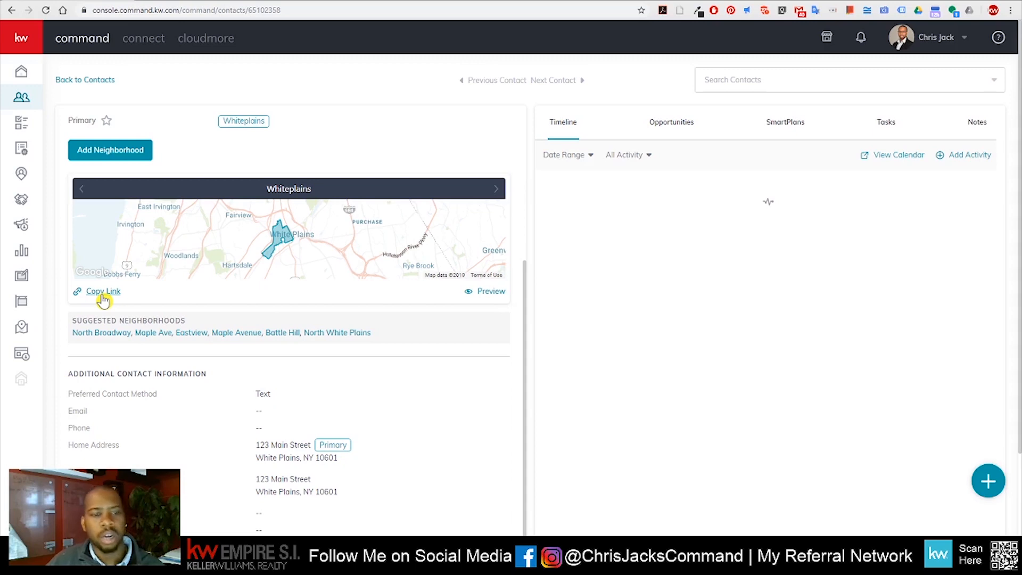
pyautogui.scroll(5, 399, 320)
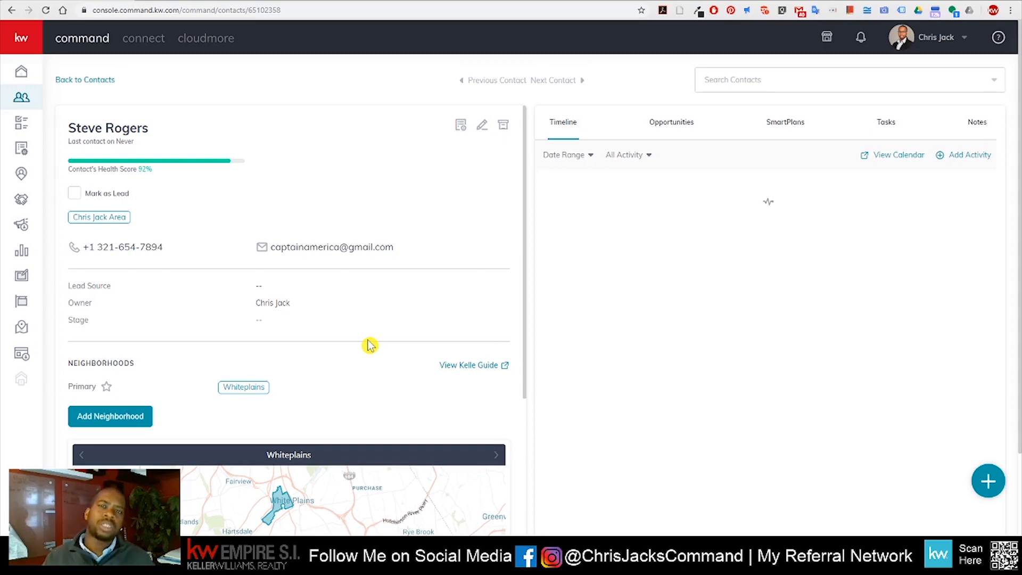
pyautogui.scroll(-3, 370, 345)
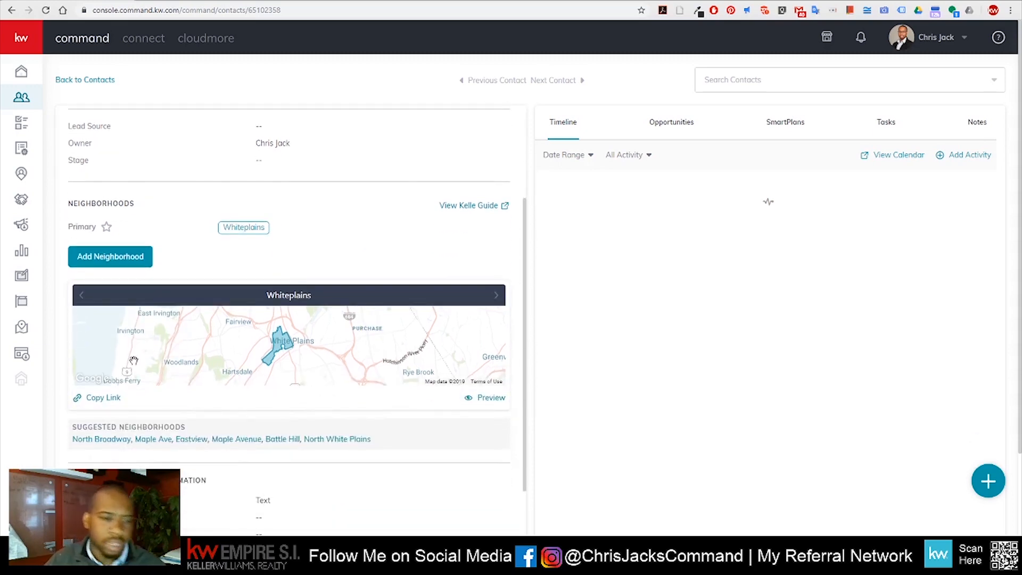
pyautogui.click(491, 399)
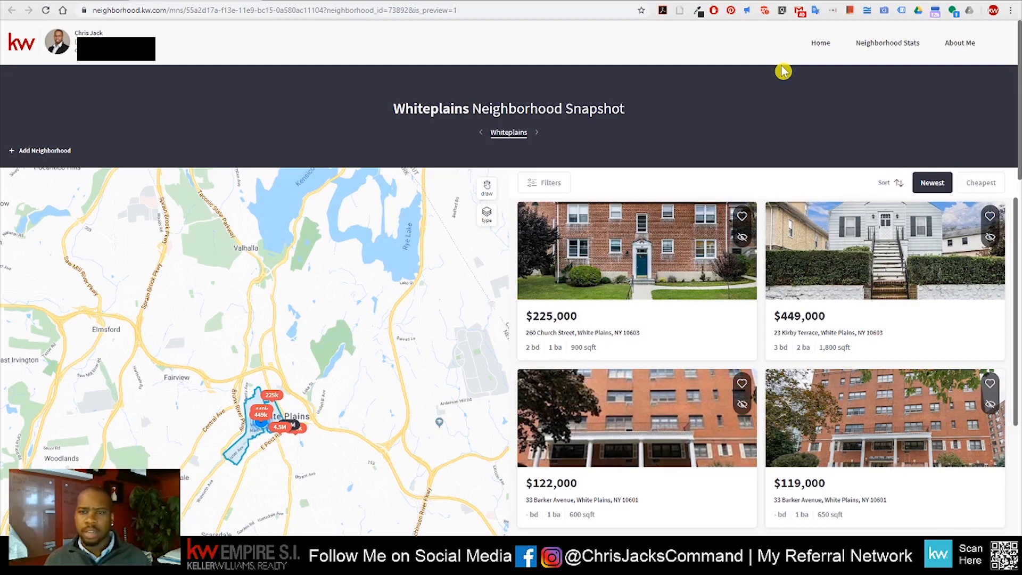
pyautogui.scroll(-7, 594, 237)
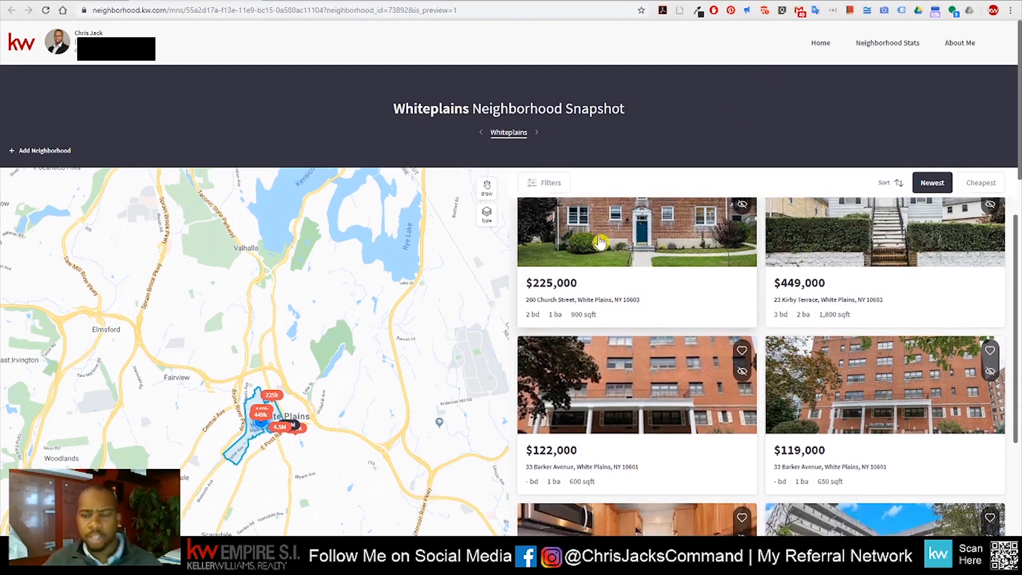
pyautogui.scroll(-15, 603, 244)
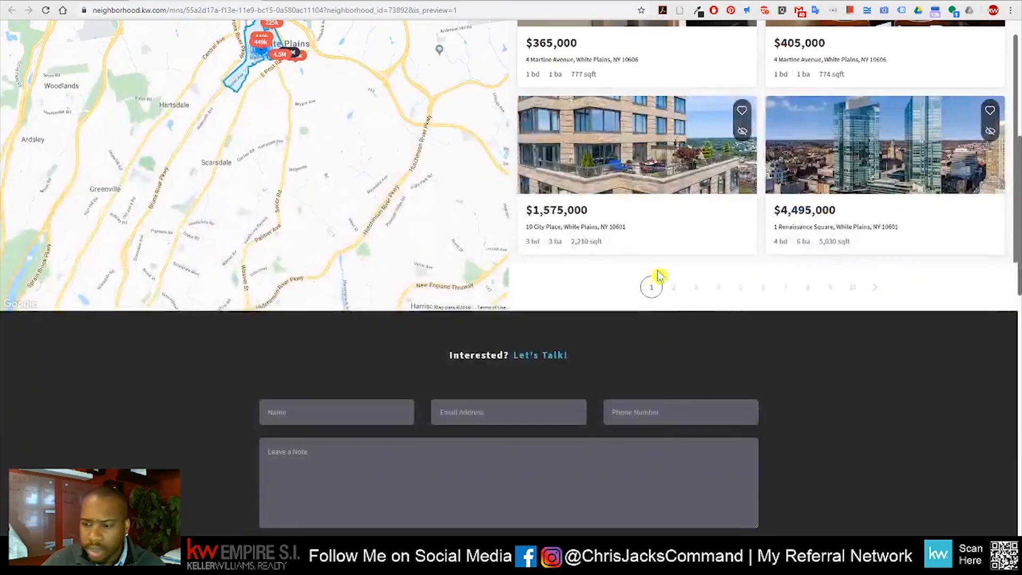
pyautogui.scroll(3, 840, 265)
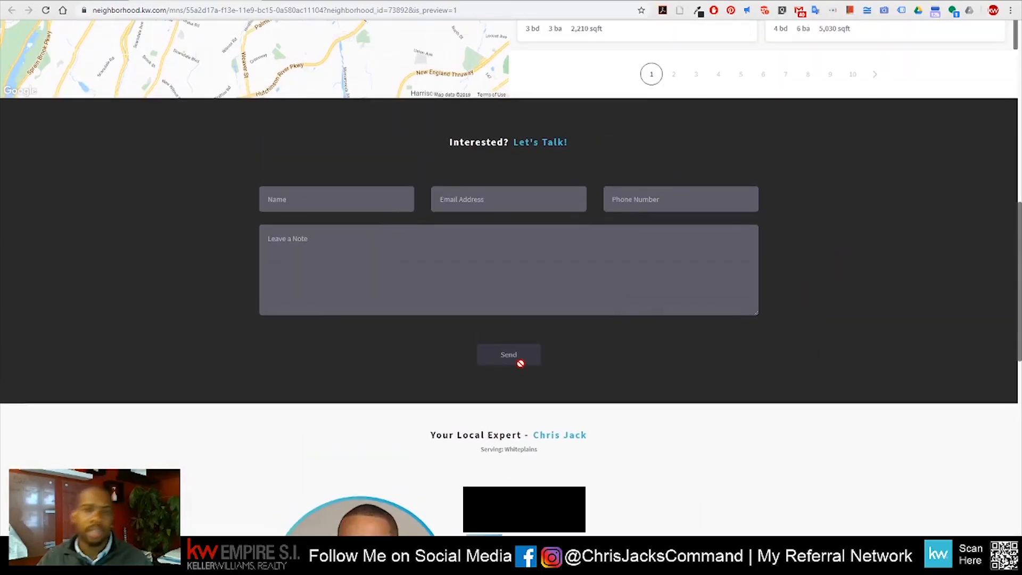
pyautogui.scroll(-6, 850, 284)
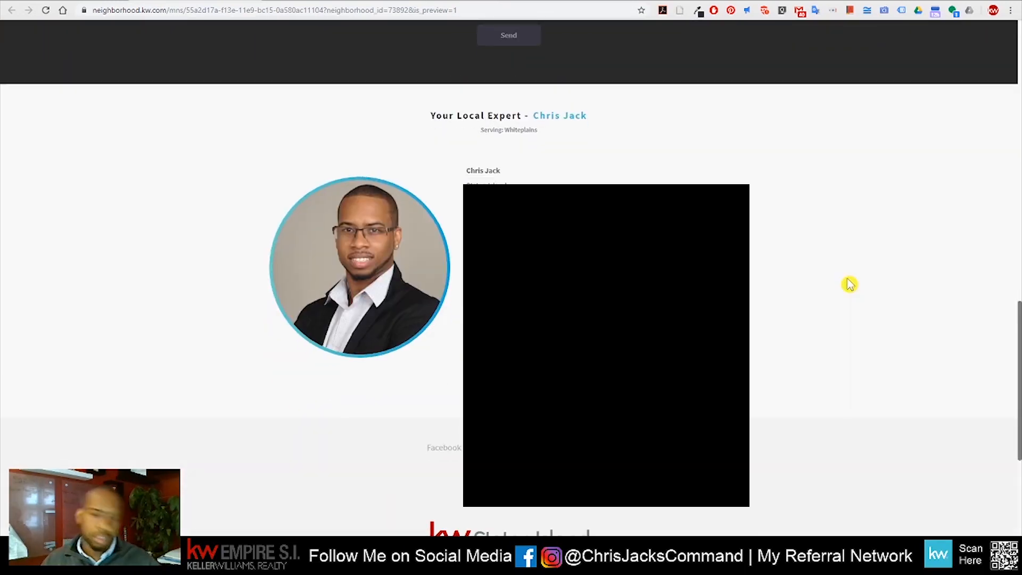
pyautogui.scroll(-2, 849, 285)
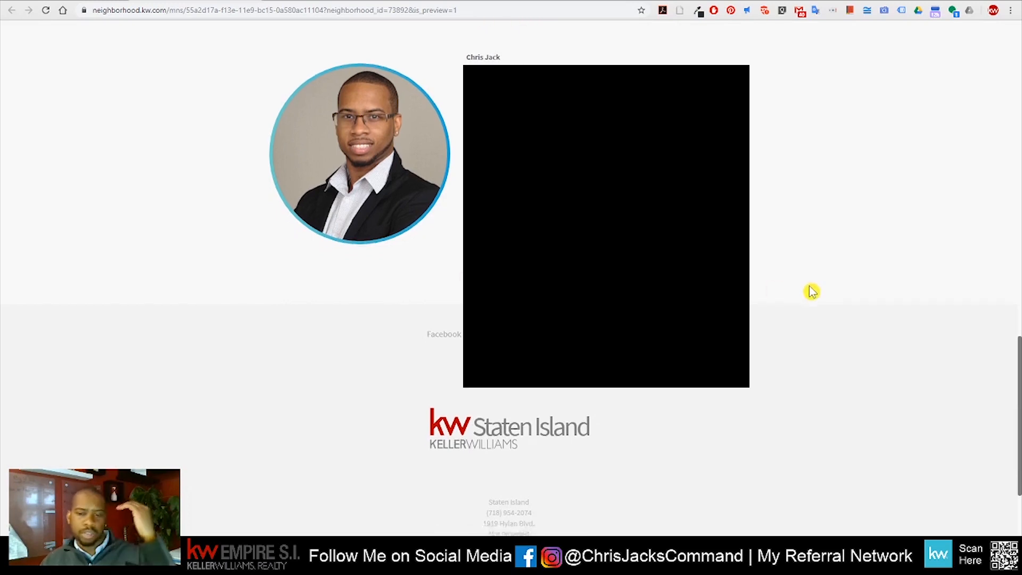
pyautogui.scroll(-3, 799, 293)
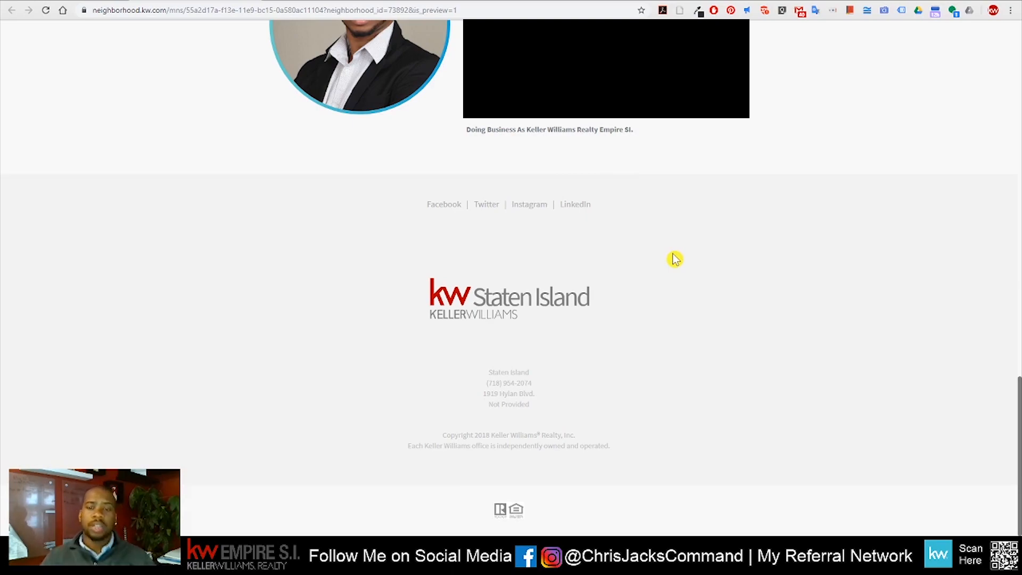
pyautogui.scroll(15, 674, 259)
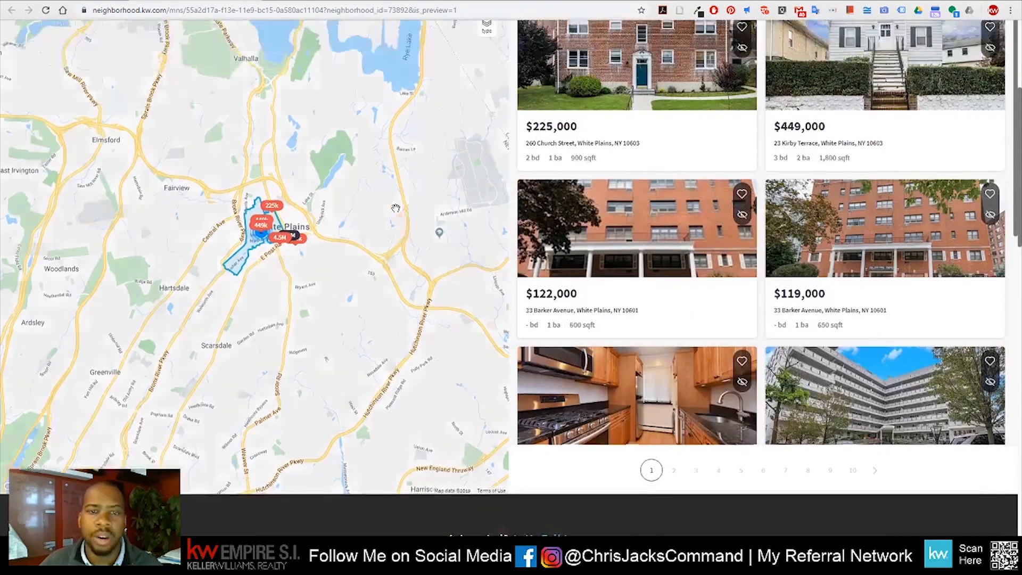
pyautogui.scroll(4, 396, 207)
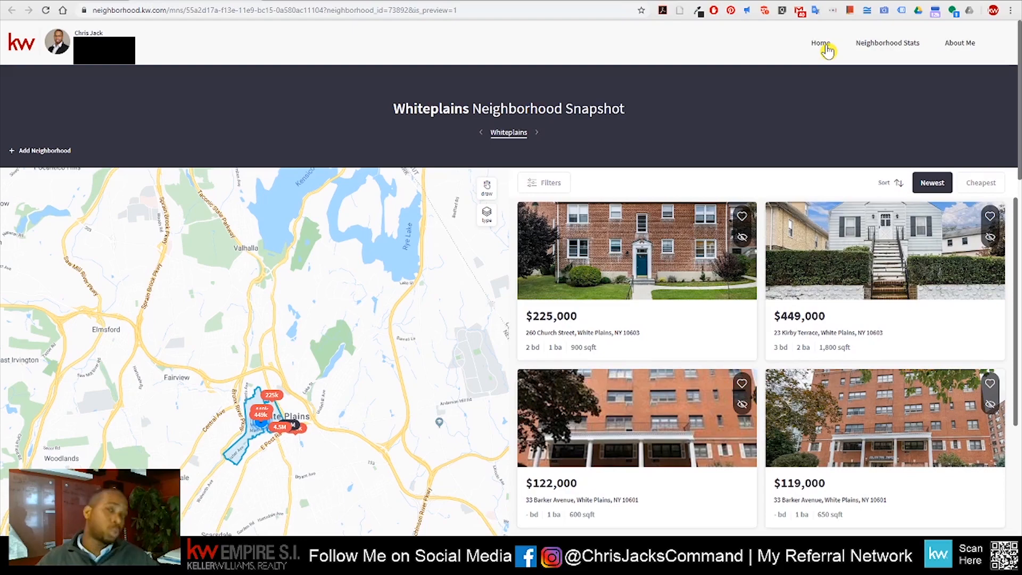
pyautogui.scroll(-6, 559, 286)
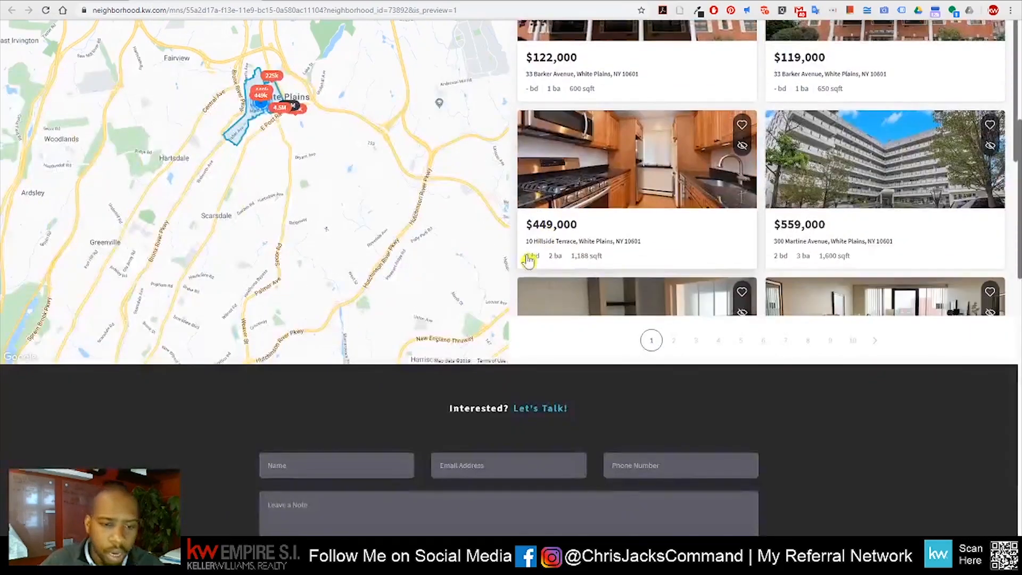
pyautogui.scroll(6, 341, 160)
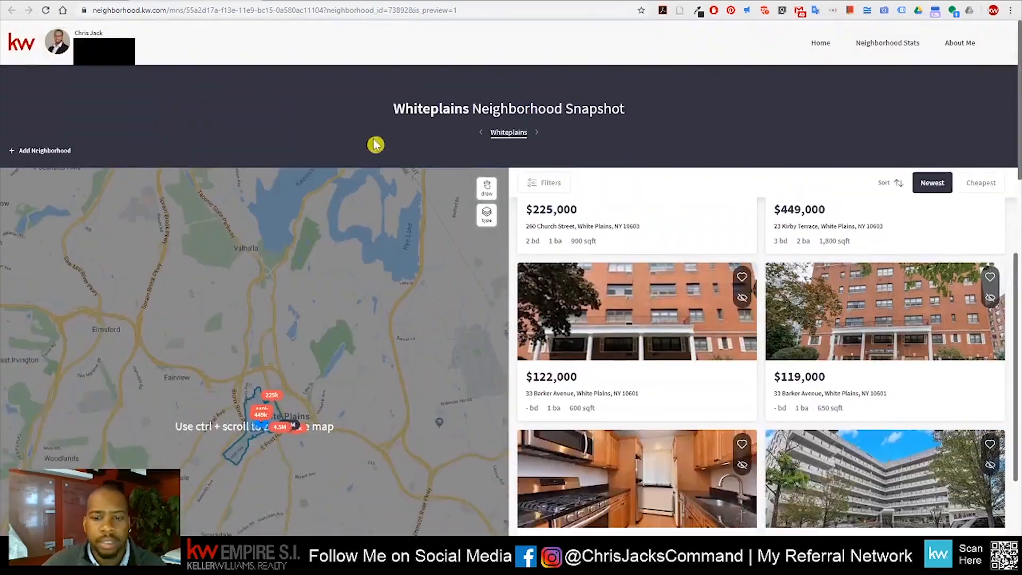
# Browse the Add Neighborhood list and cancel, keeping Whiteplains as the contact's only neighborhood
pyautogui.click(46, 154)
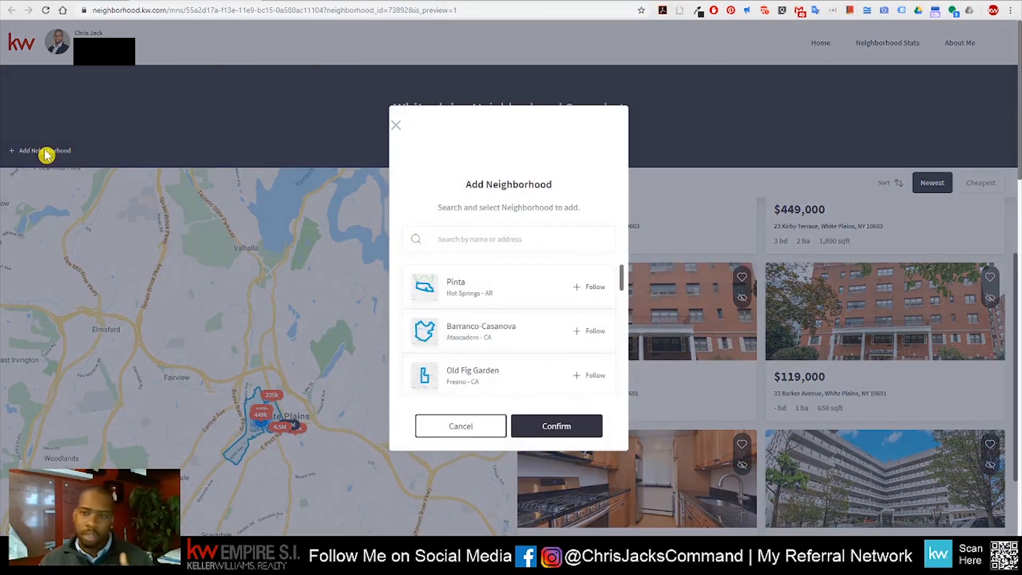
pyautogui.scroll(-5, 530, 319)
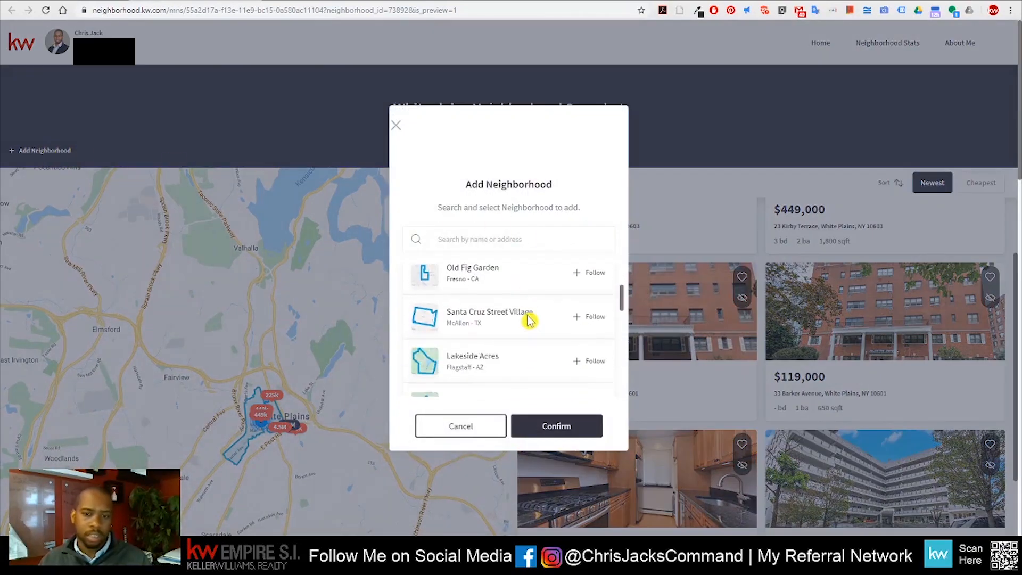
pyautogui.scroll(-5, 535, 320)
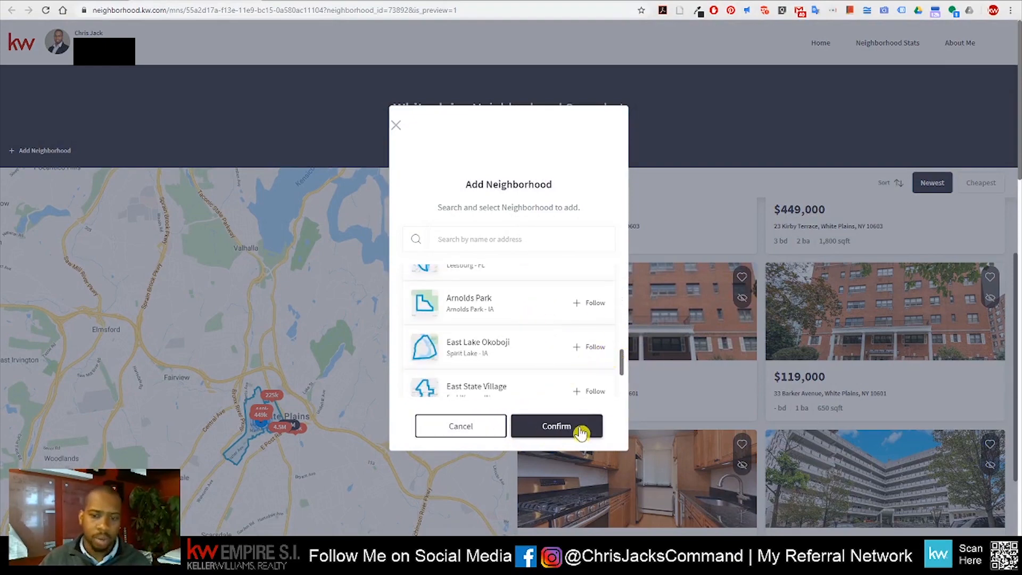
pyautogui.click(485, 427)
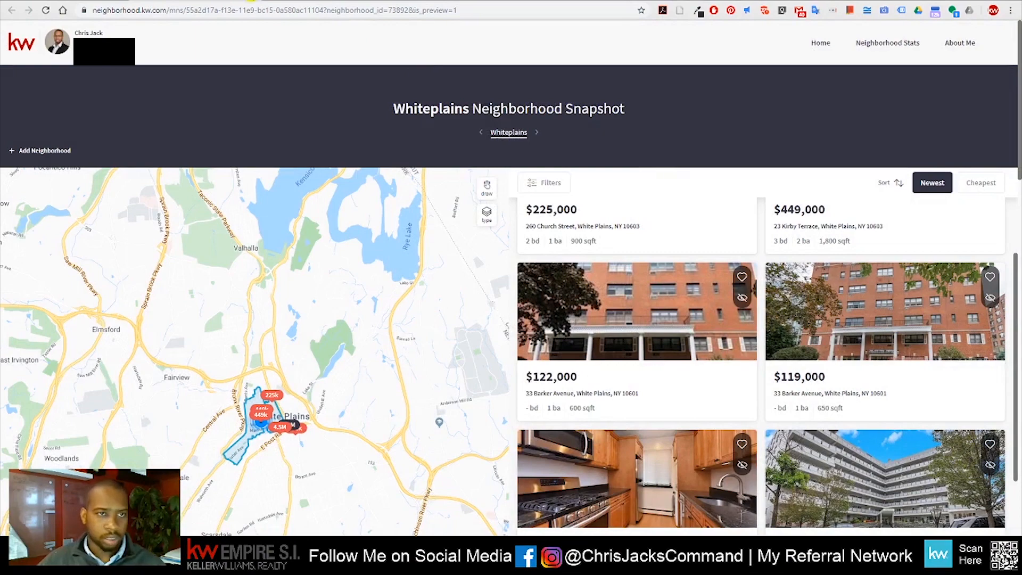
pyautogui.click(251, 0)
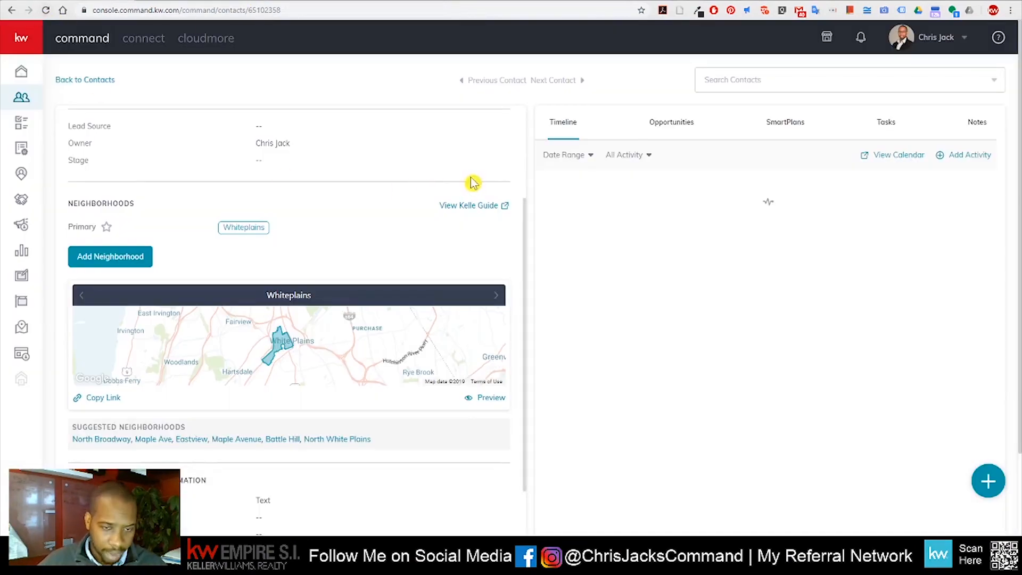
# Scroll the contact details, then show the contact's Opportunities, which is still empty
pyautogui.scroll(3, 463, 189)
pyautogui.scroll(-6, 443, 183)
pyautogui.scroll(6, 444, 185)
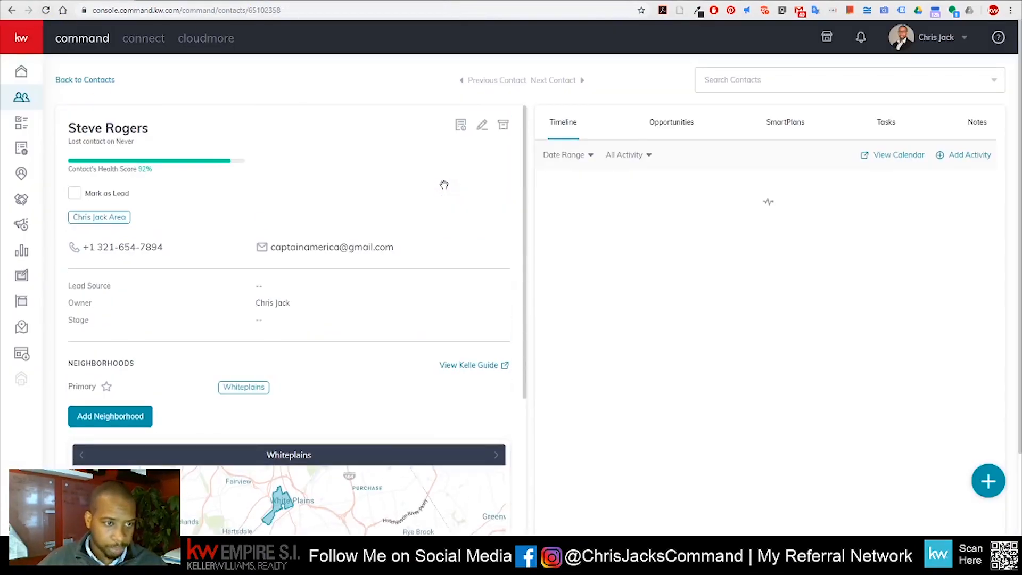
pyautogui.scroll(-8, 448, 191)
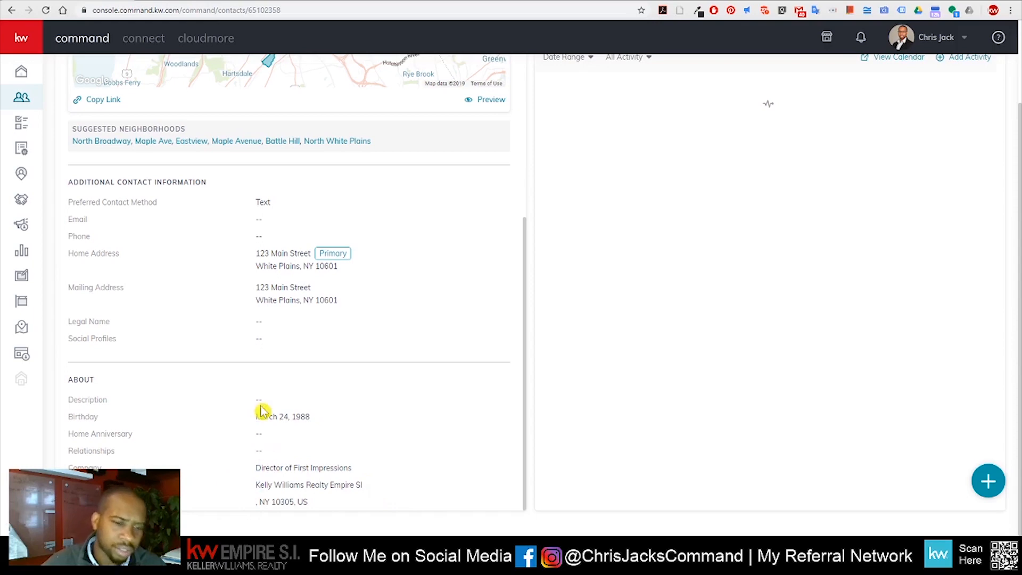
pyautogui.scroll(8, 322, 411)
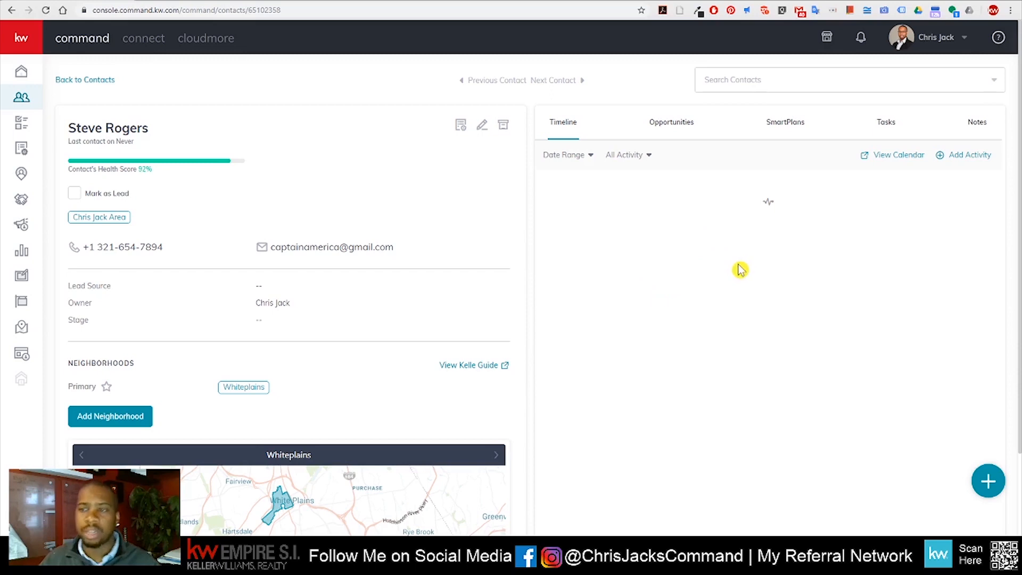
pyautogui.click(693, 130)
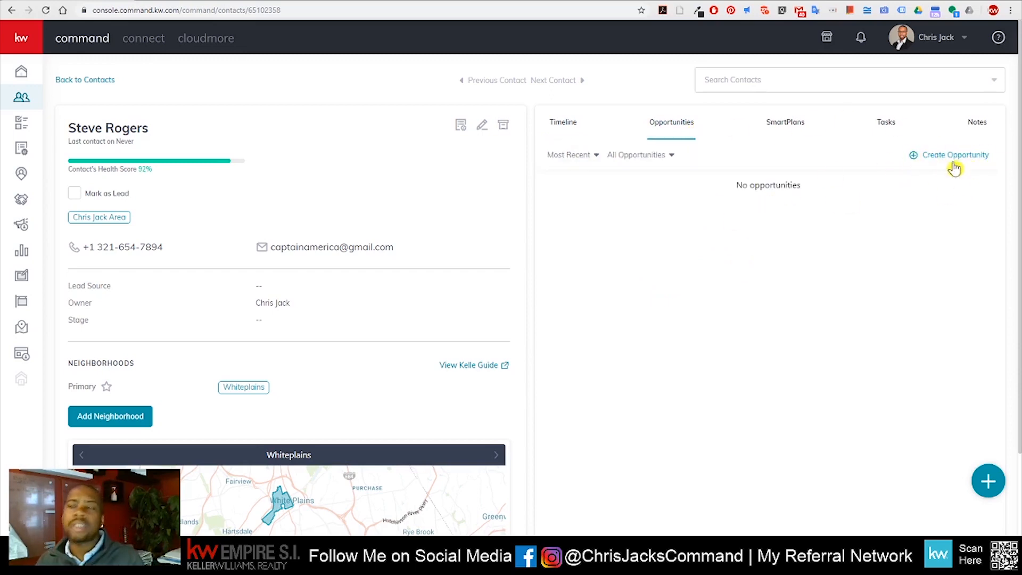
# Add the contact to the Birthday SmartPlan from the SmartPlans Library and confirm
pyautogui.click(778, 129)
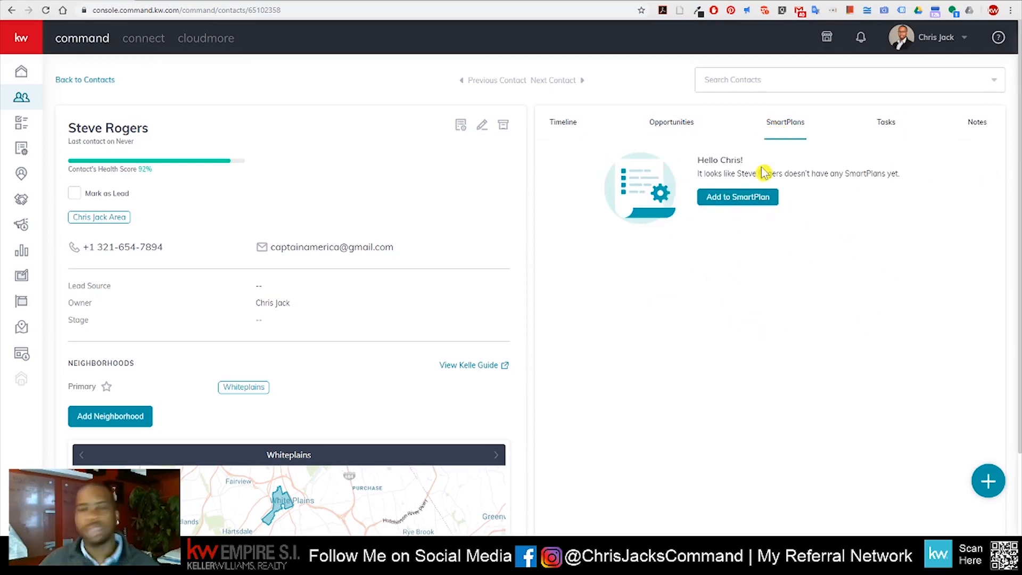
pyautogui.scroll(-5, 381, 253)
pyautogui.scroll(-2, 335, 373)
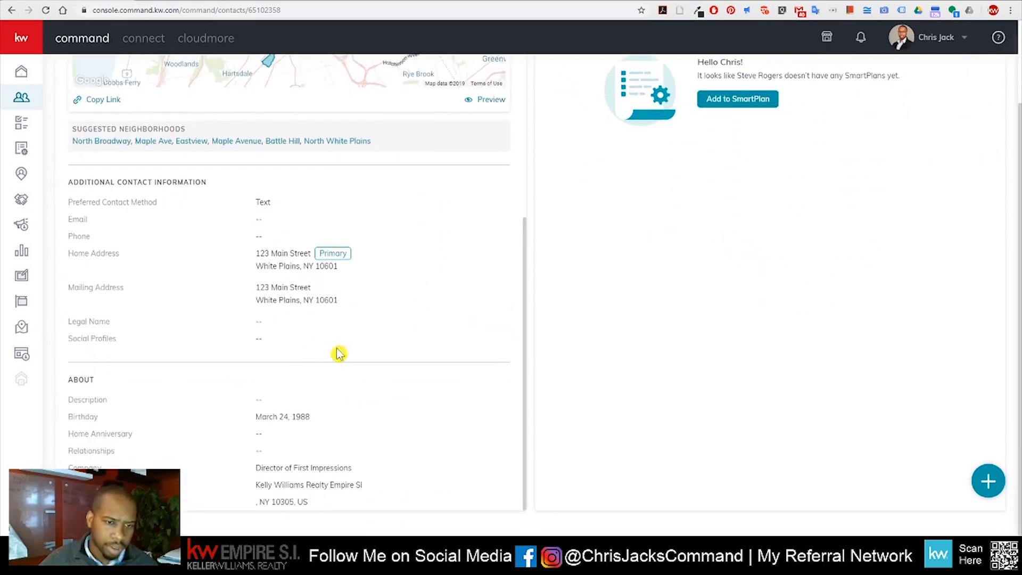
pyautogui.scroll(3, 783, 168)
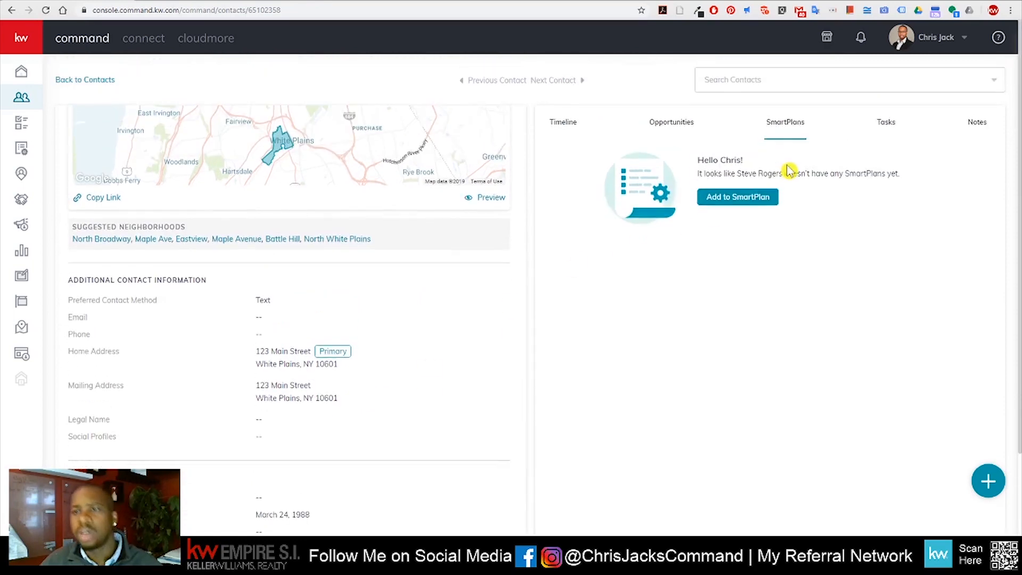
pyautogui.click(750, 198)
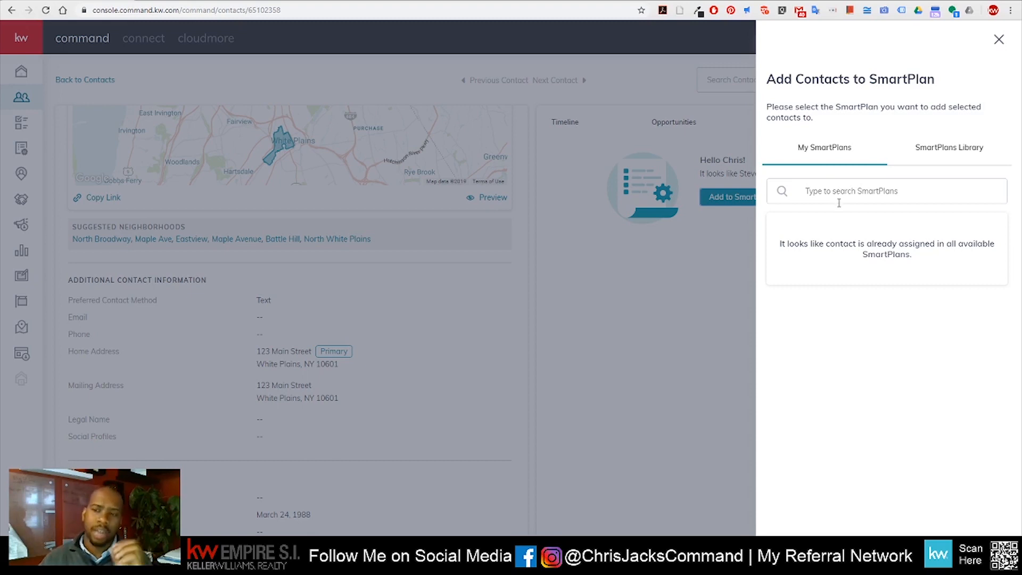
pyautogui.click(970, 163)
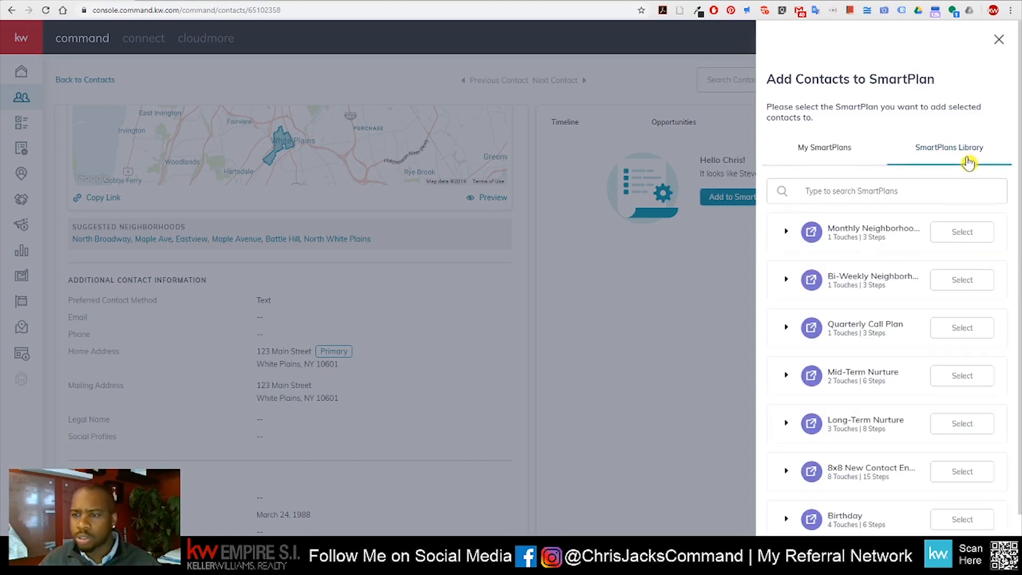
pyautogui.scroll(-1, 858, 270)
pyautogui.click(972, 503)
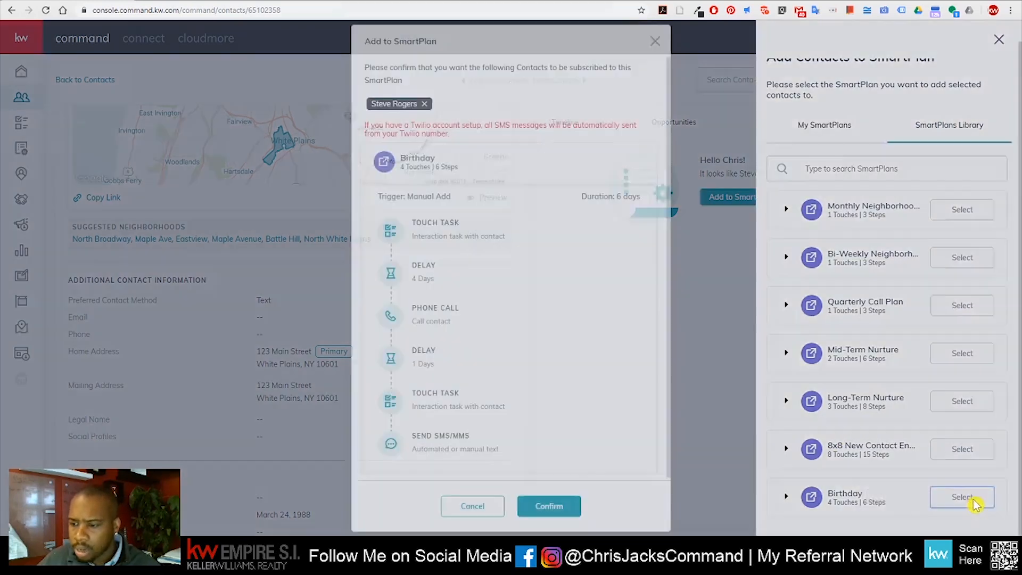
pyautogui.click(580, 503)
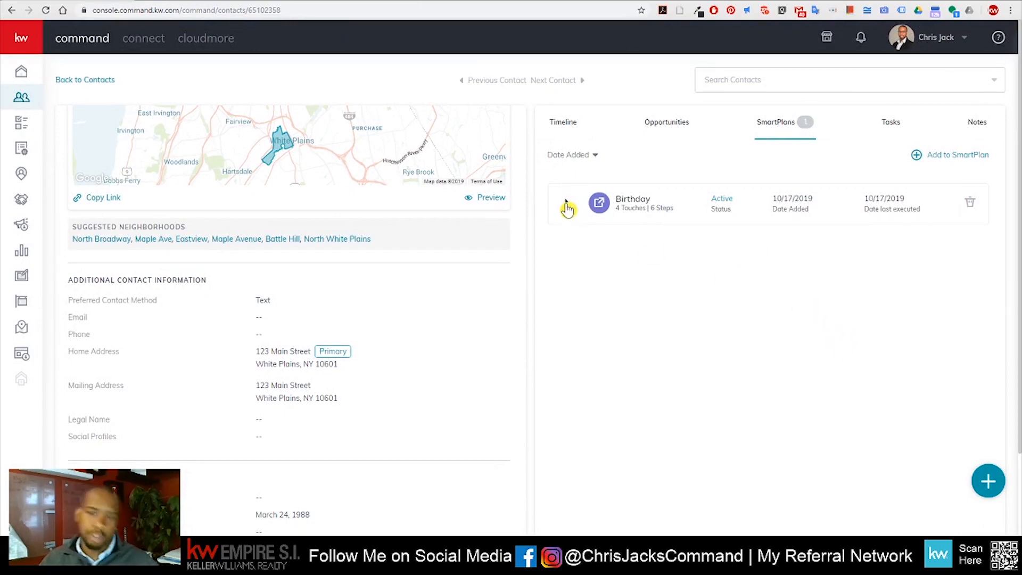
pyautogui.click(566, 208)
pyautogui.scroll(-2, 735, 230)
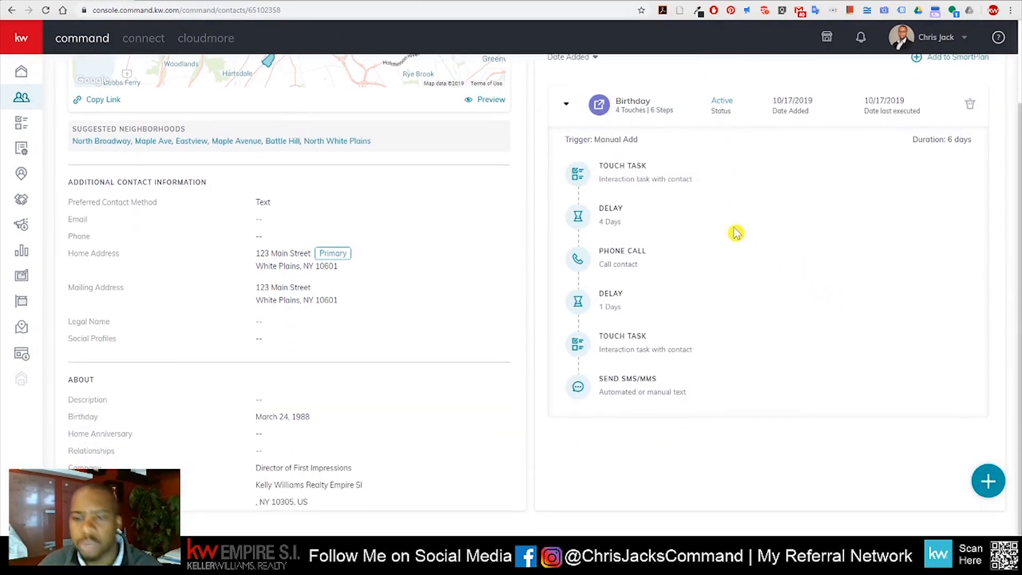
pyautogui.moveTo(599, 189)
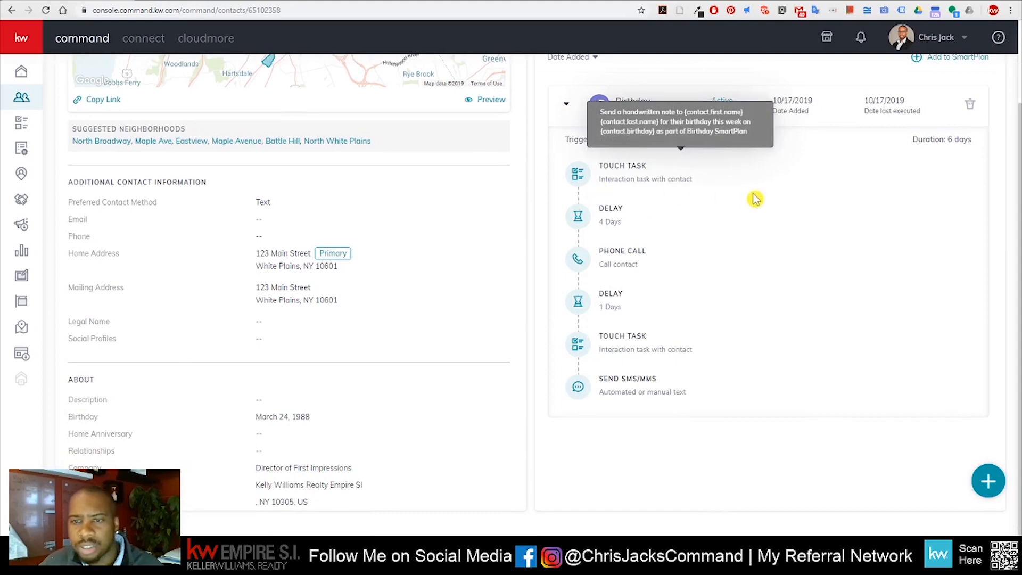
pyautogui.moveTo(582, 264)
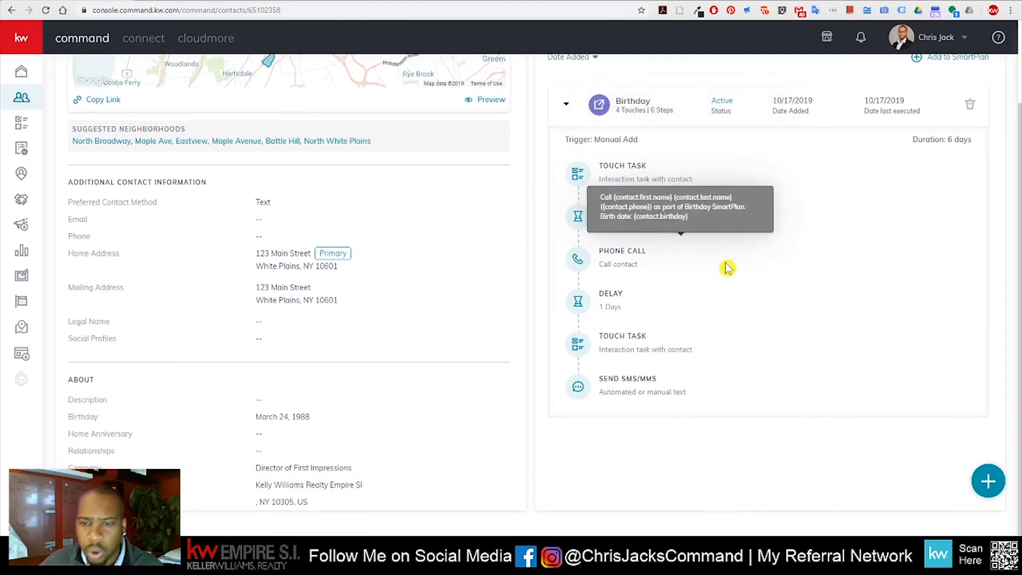
pyautogui.moveTo(576, 342)
pyautogui.moveTo(675, 389)
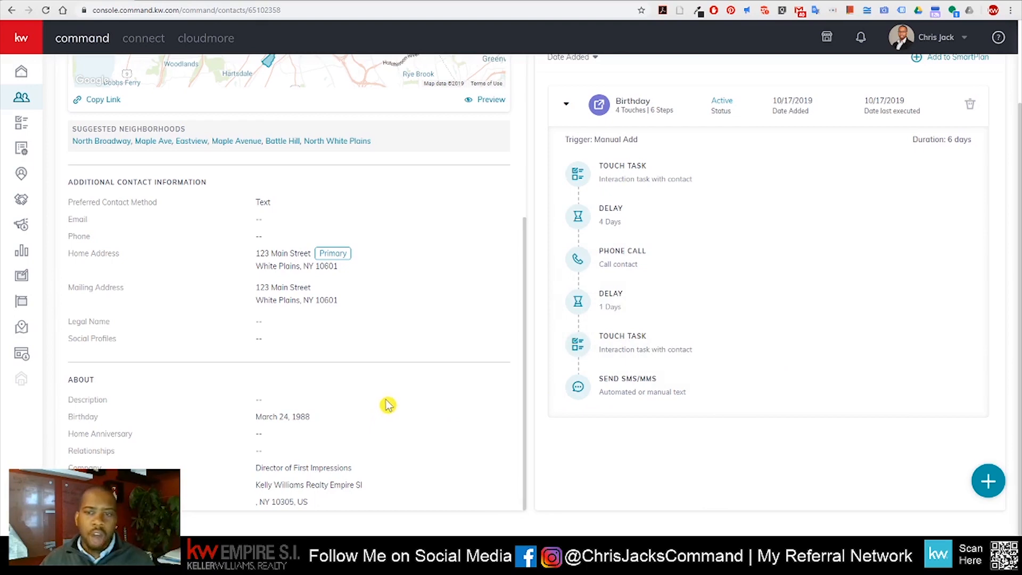
pyautogui.moveTo(254, 417); pyautogui.dragTo(351, 426)
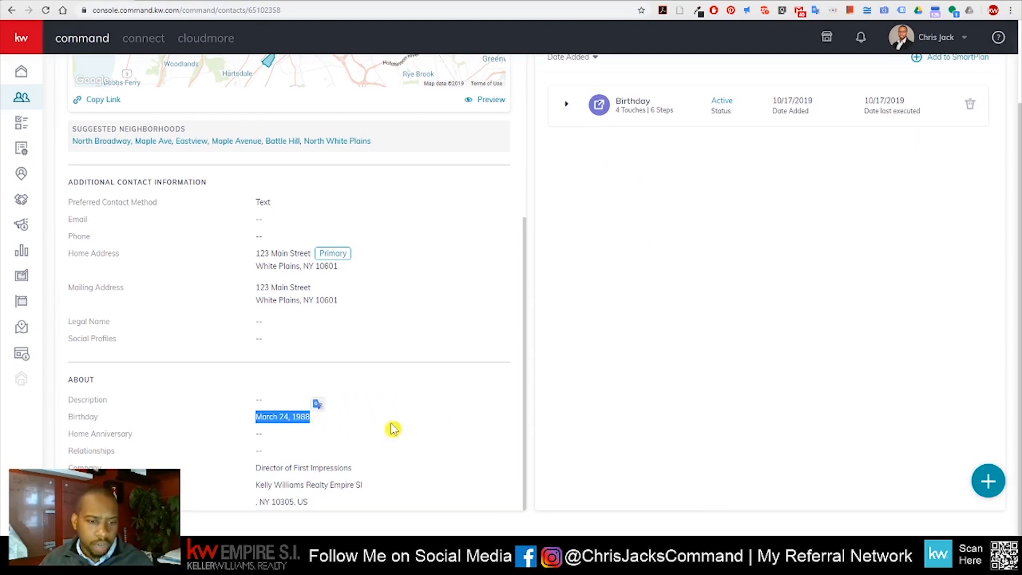
pyautogui.click(318, 426)
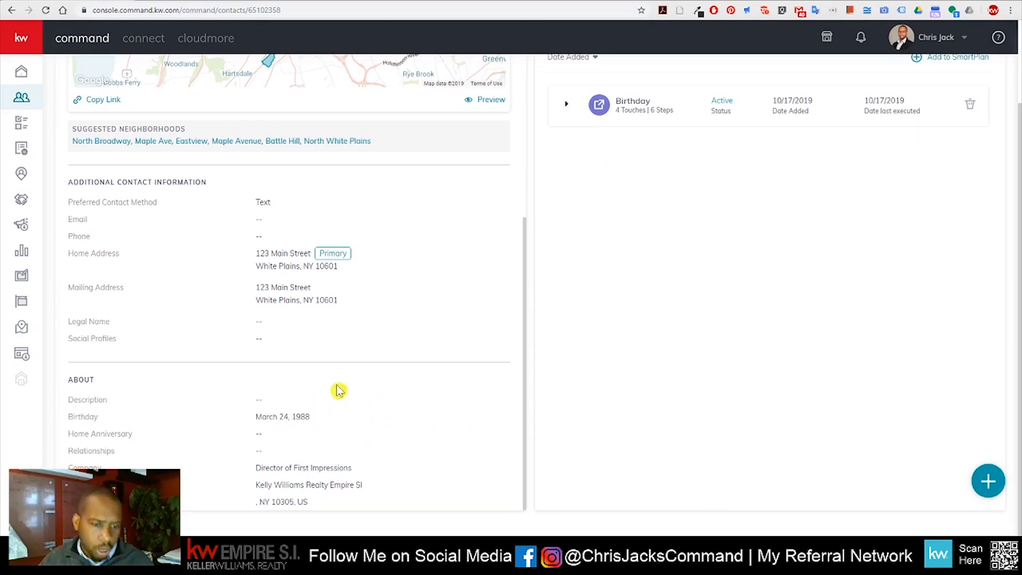
pyautogui.scroll(2, 621, 130)
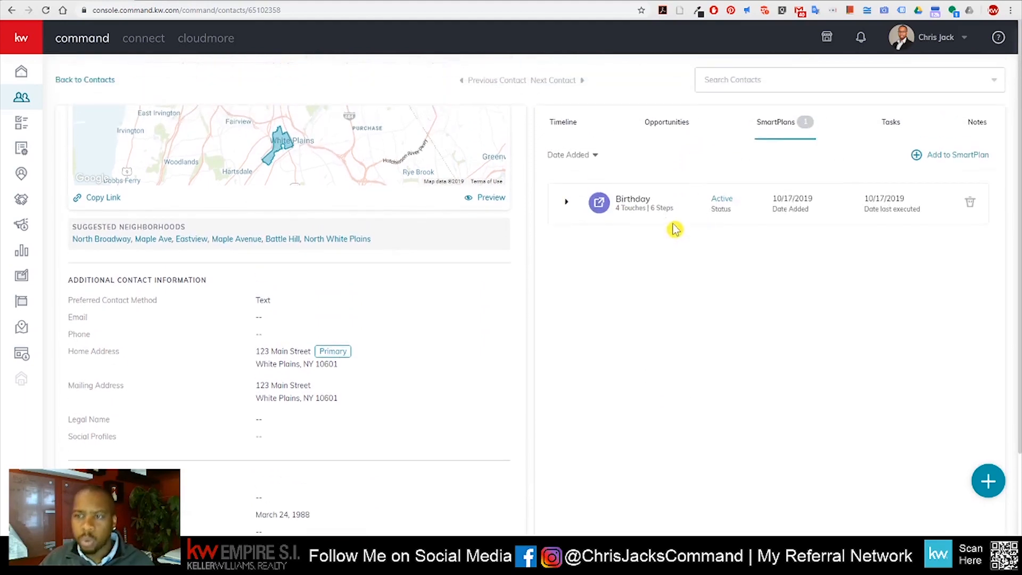
# Start a new task for the contact named 'Check if listing is now expired...'
pyautogui.click(886, 133)
pyautogui.click(973, 154)
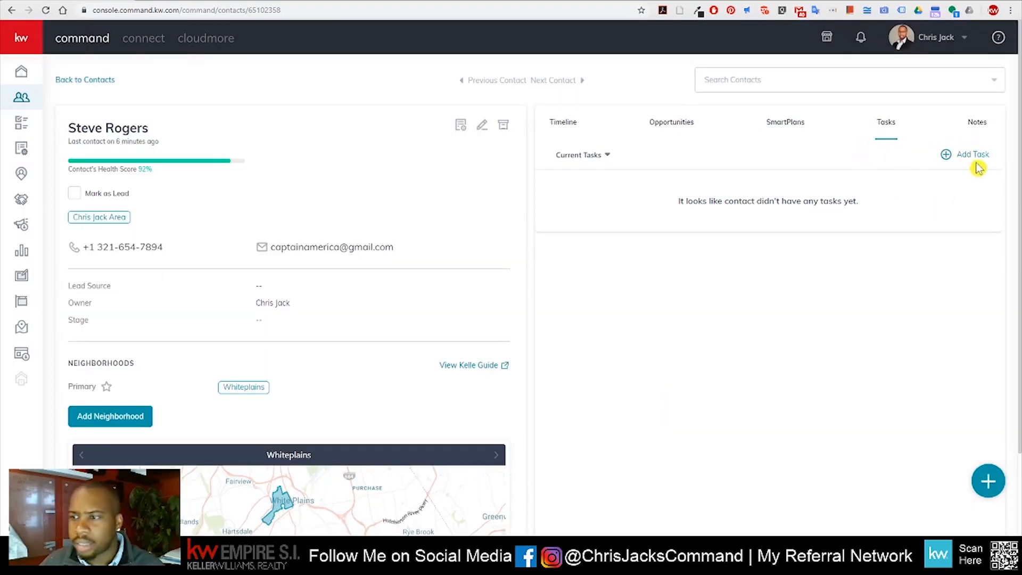
pyautogui.click(971, 155)
pyautogui.click(489, 170)
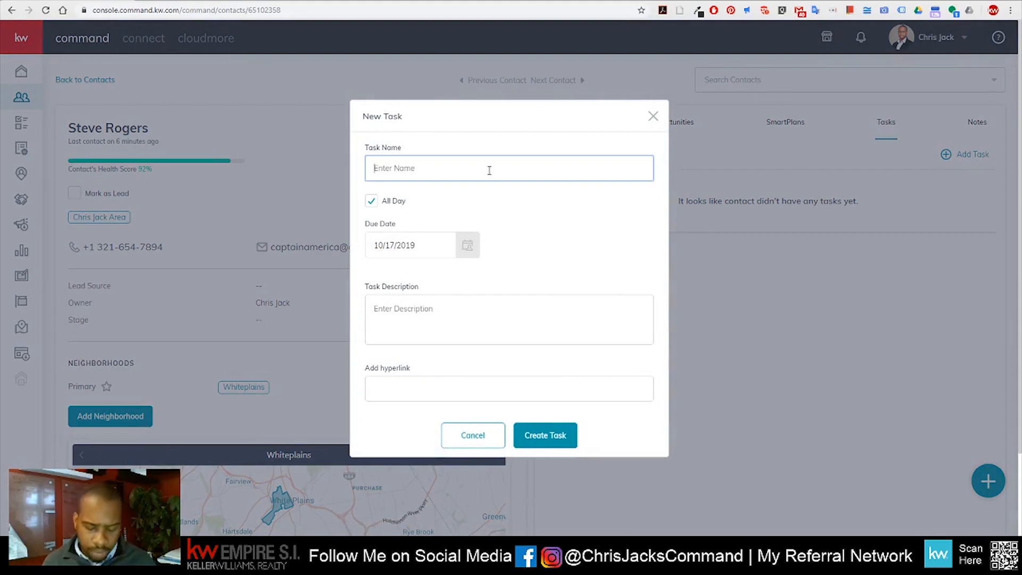
pyautogui.write('Check if ex')
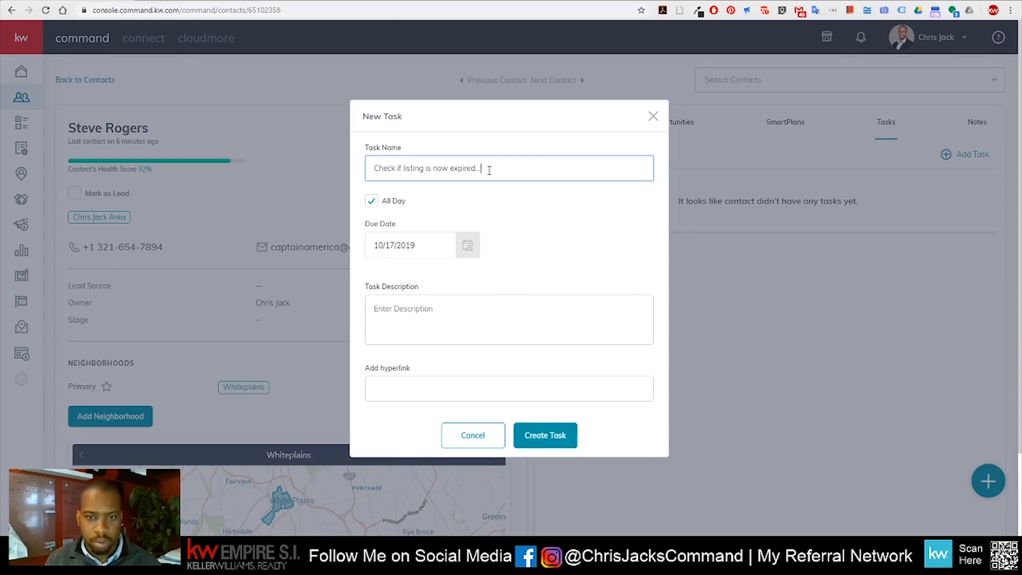
pyautogui.click(472, 249)
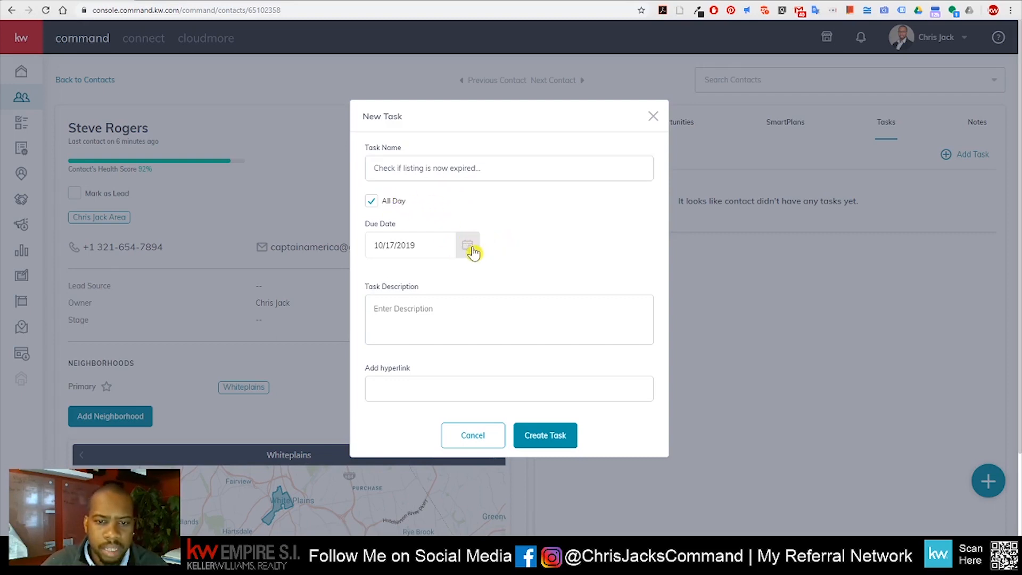
# Set the task due October 17, 2019 at 08:47 PM, not all-day
pyautogui.click(473, 249)
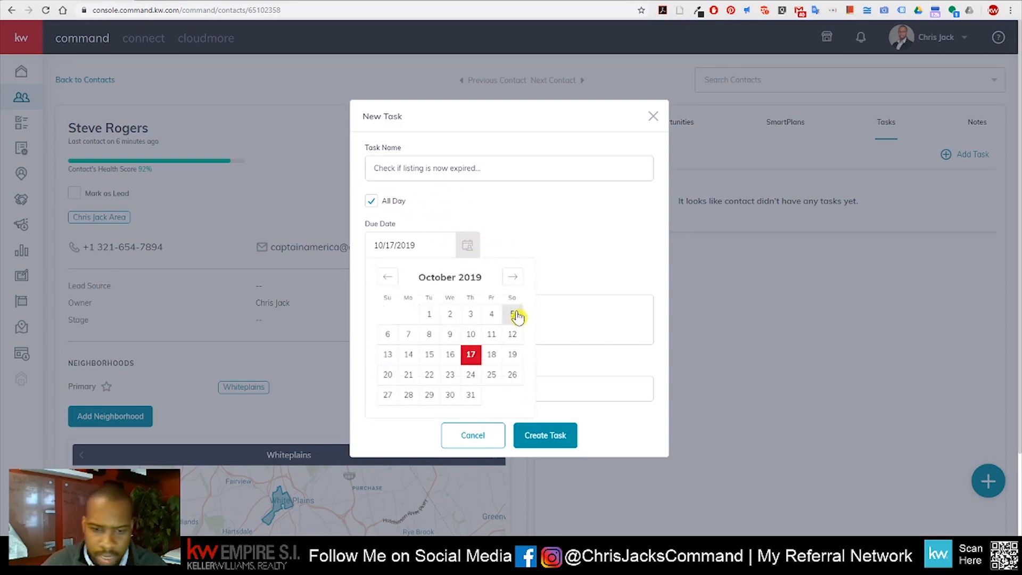
pyautogui.click(471, 358)
pyautogui.click(371, 201)
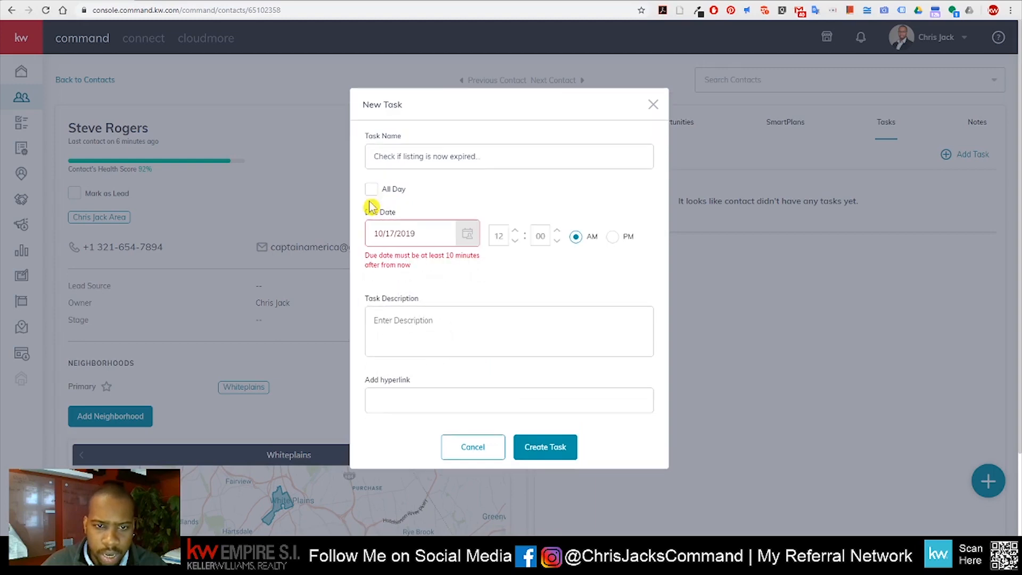
pyautogui.click(500, 239)
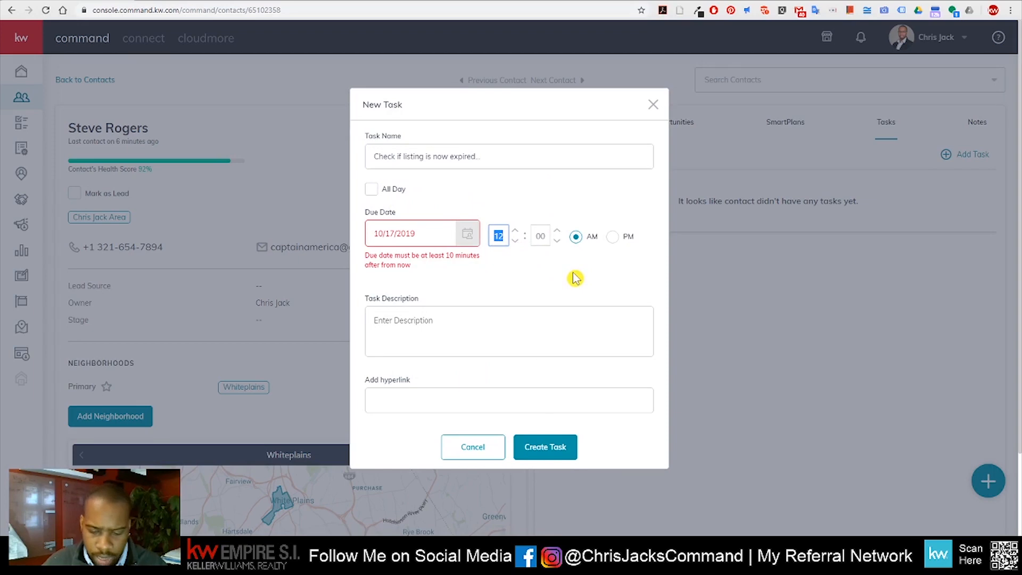
pyautogui.write('8')
pyautogui.click(540, 237)
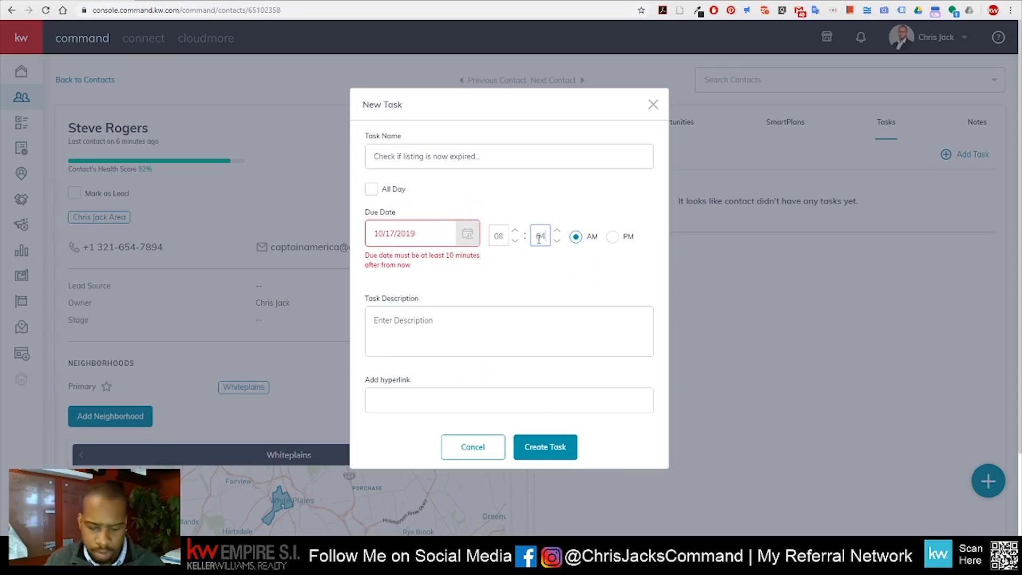
pyautogui.click(613, 237)
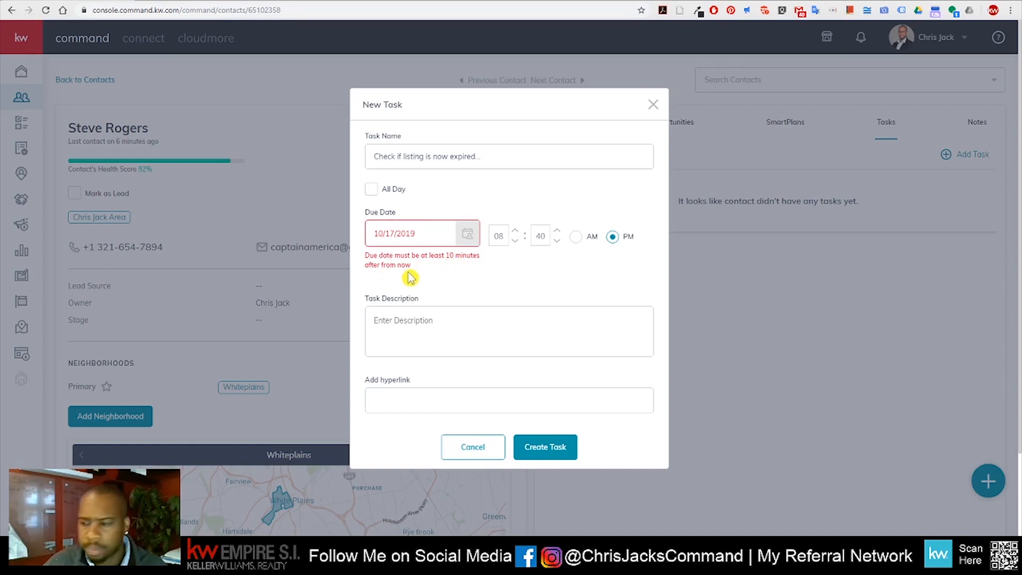
pyautogui.doubleClick(534, 236)
pyautogui.write('46')
pyautogui.doubleClick(548, 236)
pyautogui.click(548, 236)
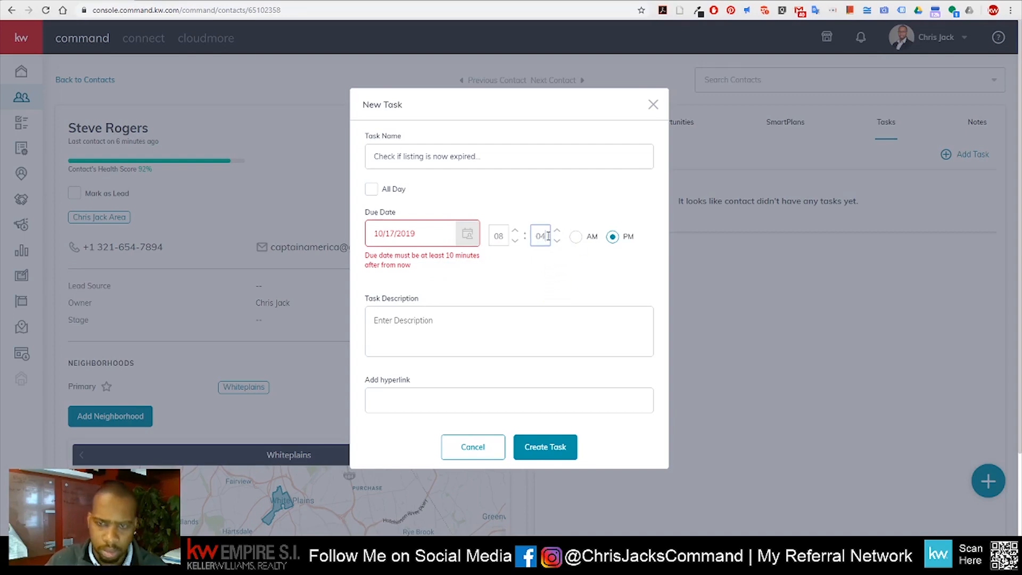
pyautogui.write('7')
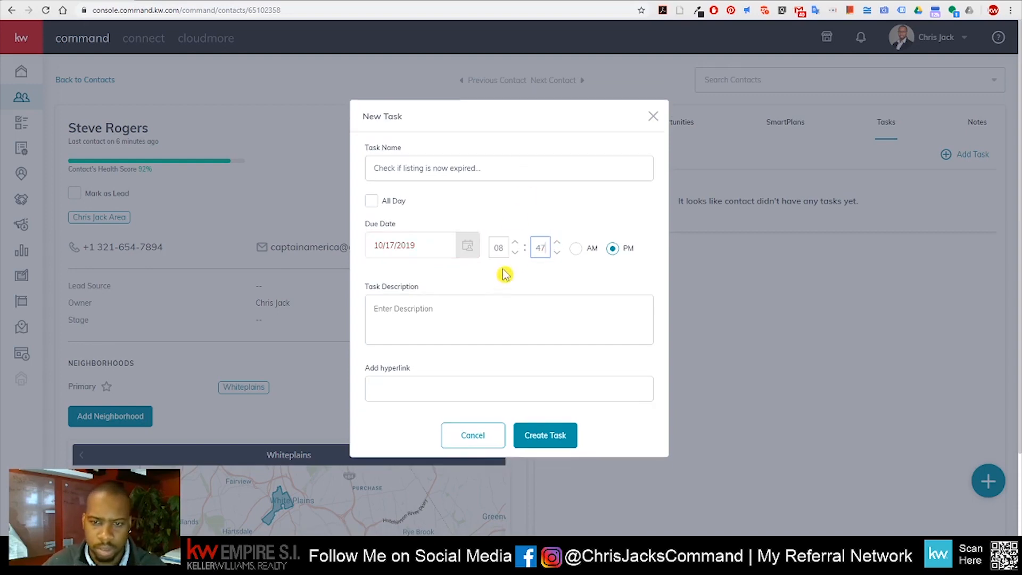
# Create the task, then preview its details and close the preview
pyautogui.click(542, 449)
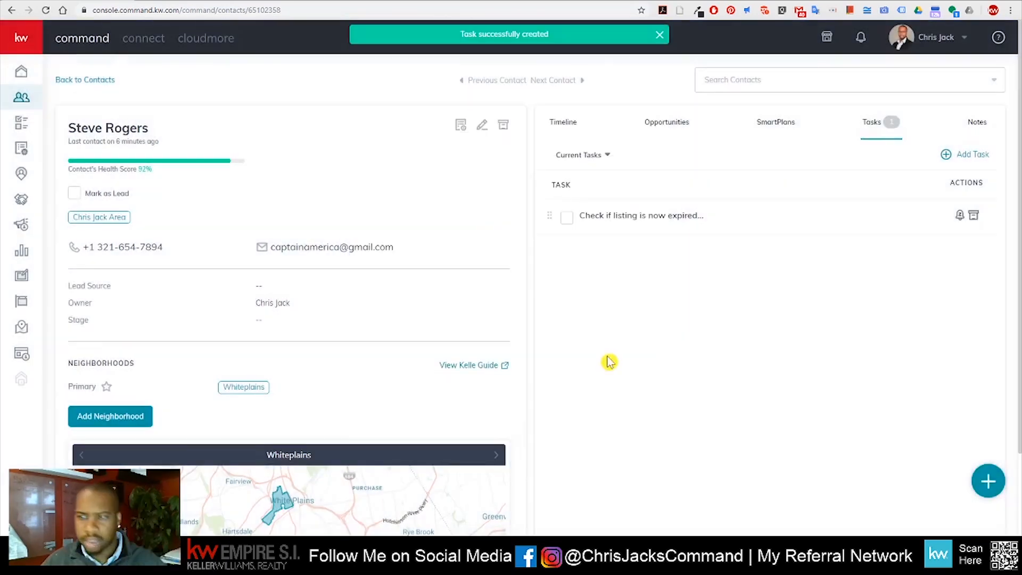
pyautogui.click(641, 219)
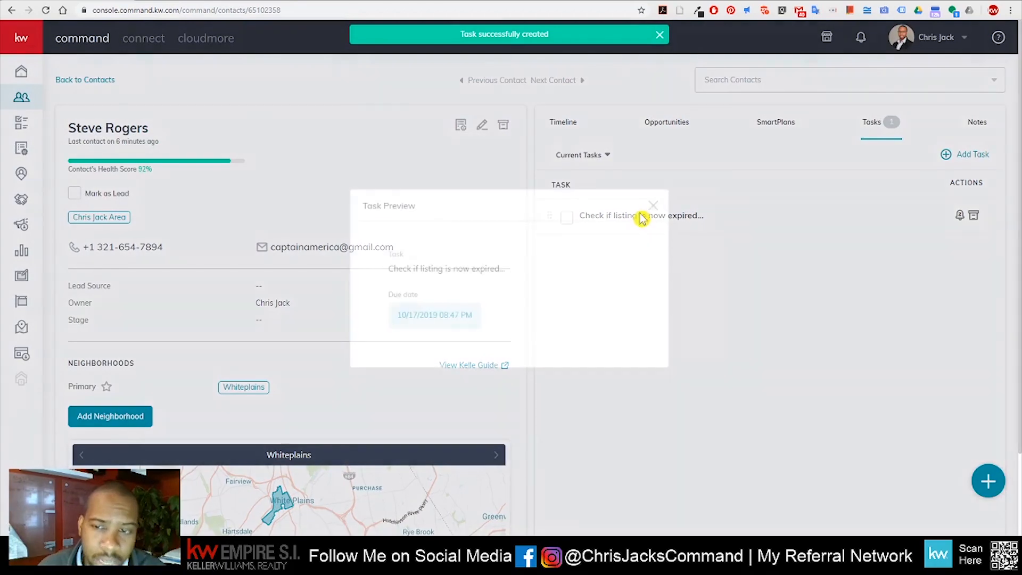
pyautogui.click(650, 207)
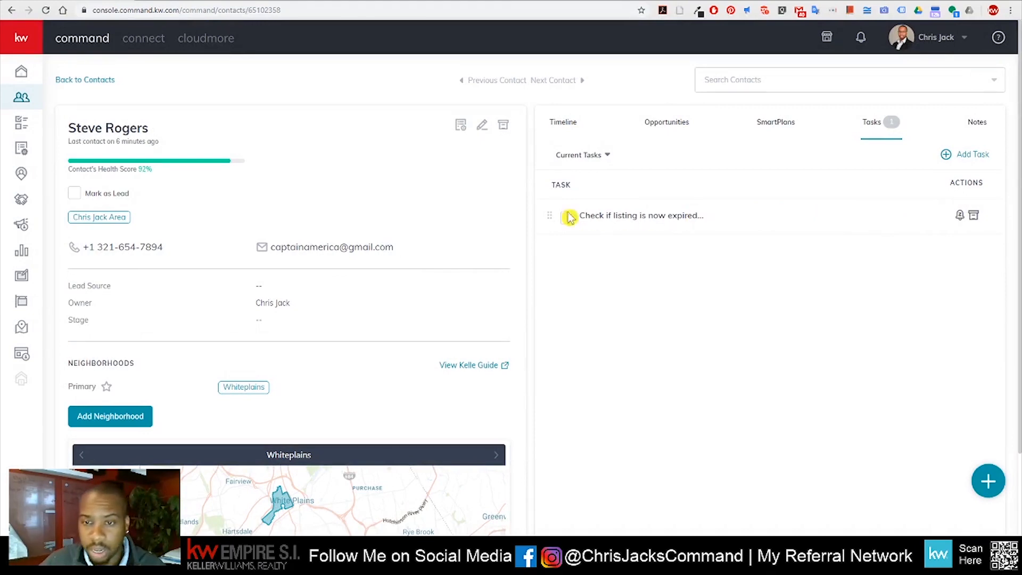
# On the home dashboard, tick the listing task due 8:47 PM, then dismiss Mark as Complete
pyautogui.click(22, 74)
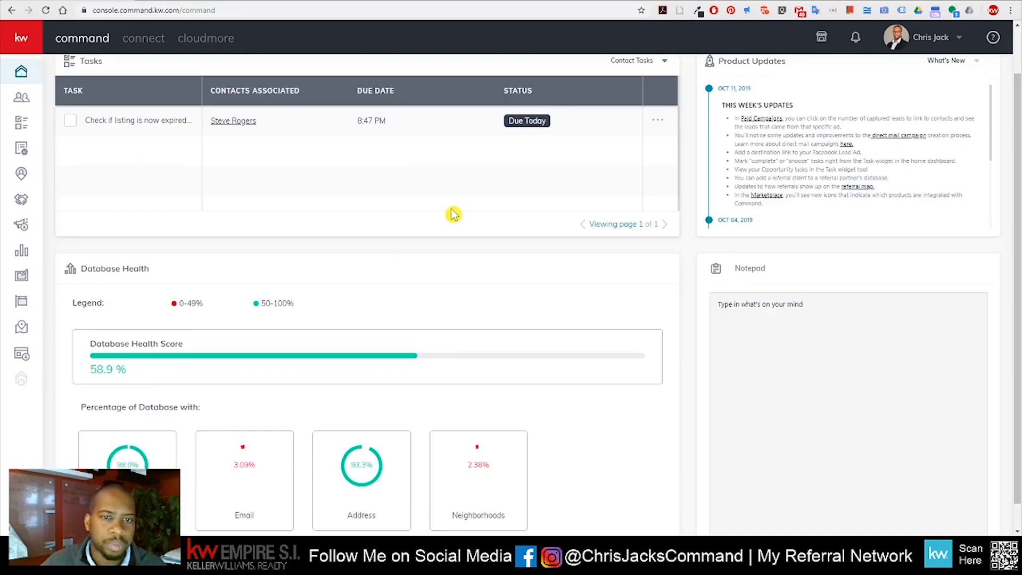
pyautogui.scroll(1, 145, 160)
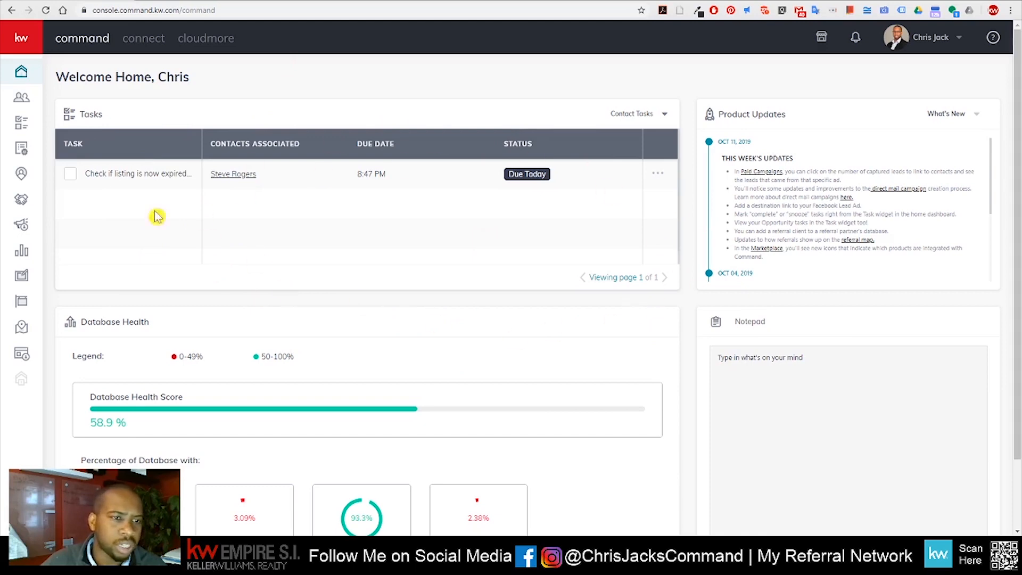
pyautogui.click(70, 174)
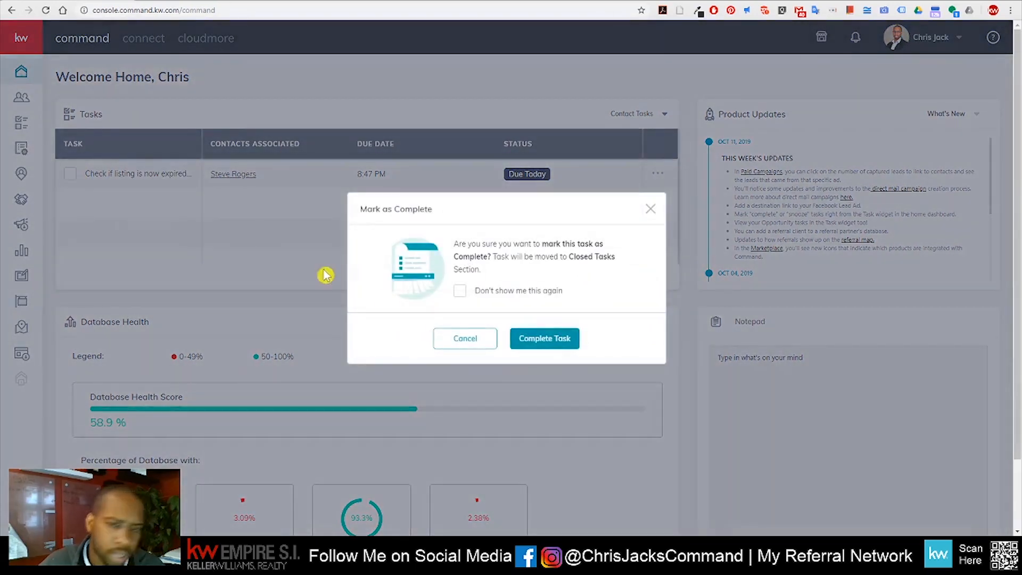
pyautogui.click(651, 210)
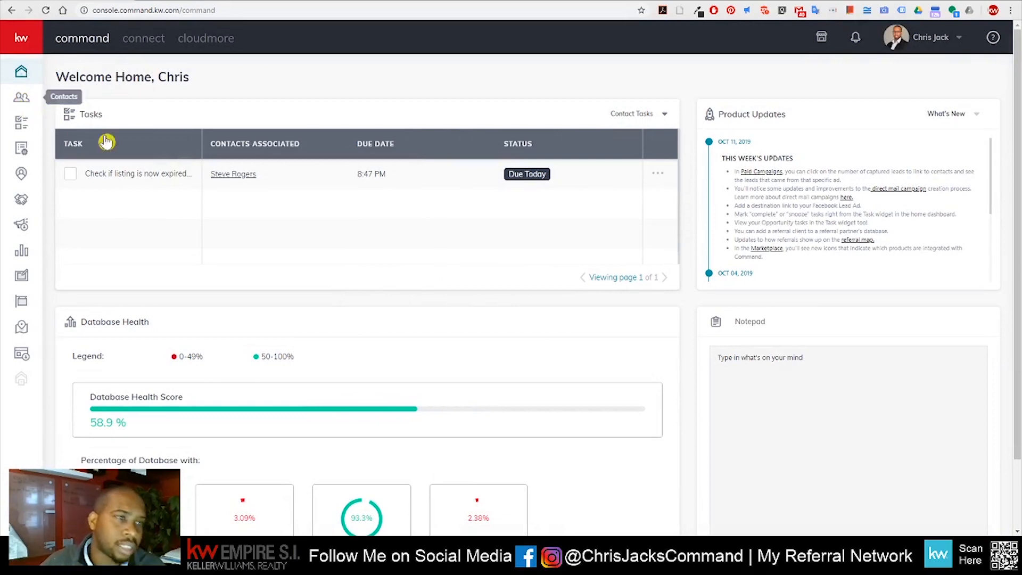
# Open the task's contact record and review its timeline showing the Birthday SmartPlan subscription
pyautogui.click(235, 177)
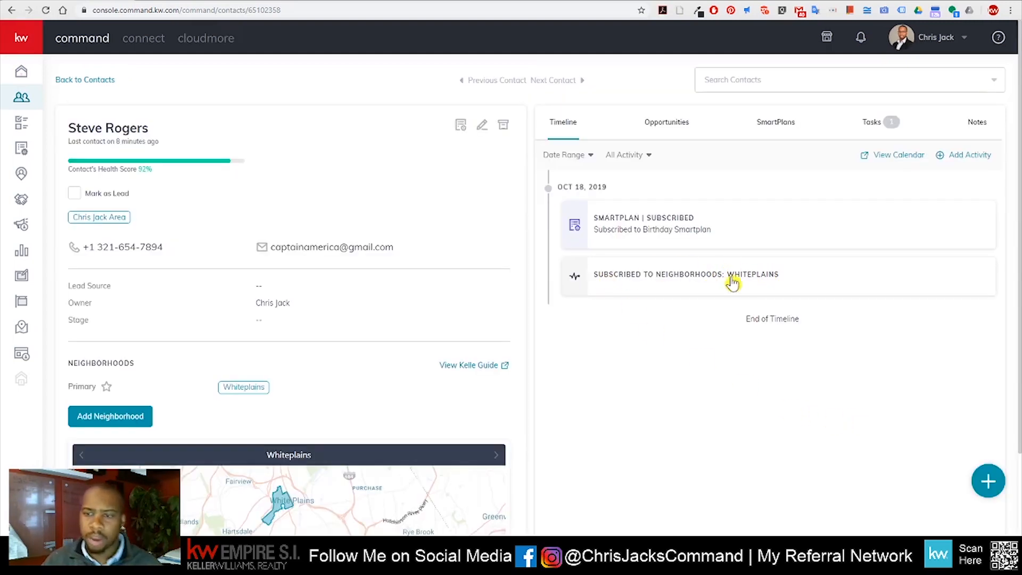
pyautogui.scroll(-2, 703, 291)
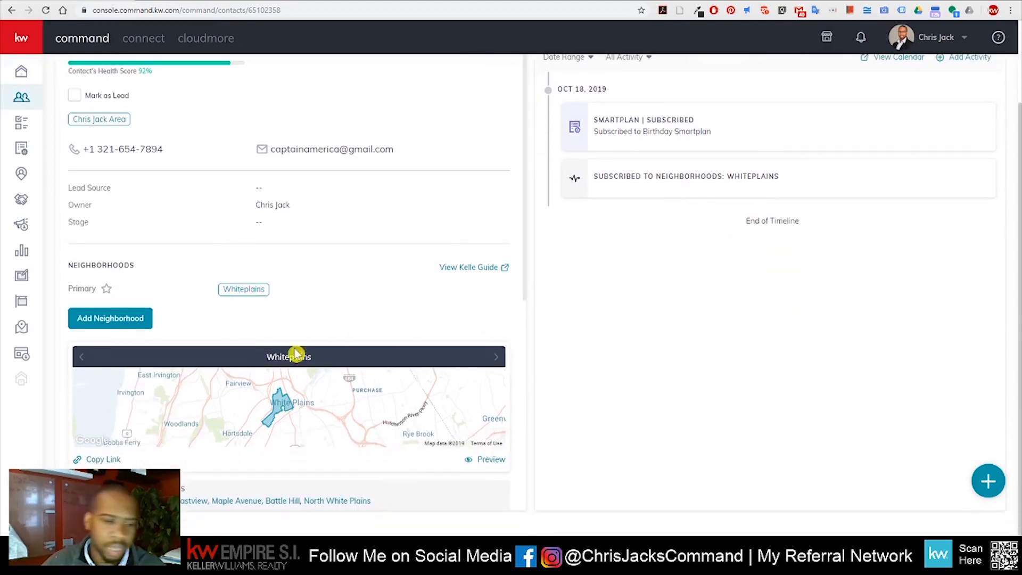
pyautogui.scroll(2, 615, 394)
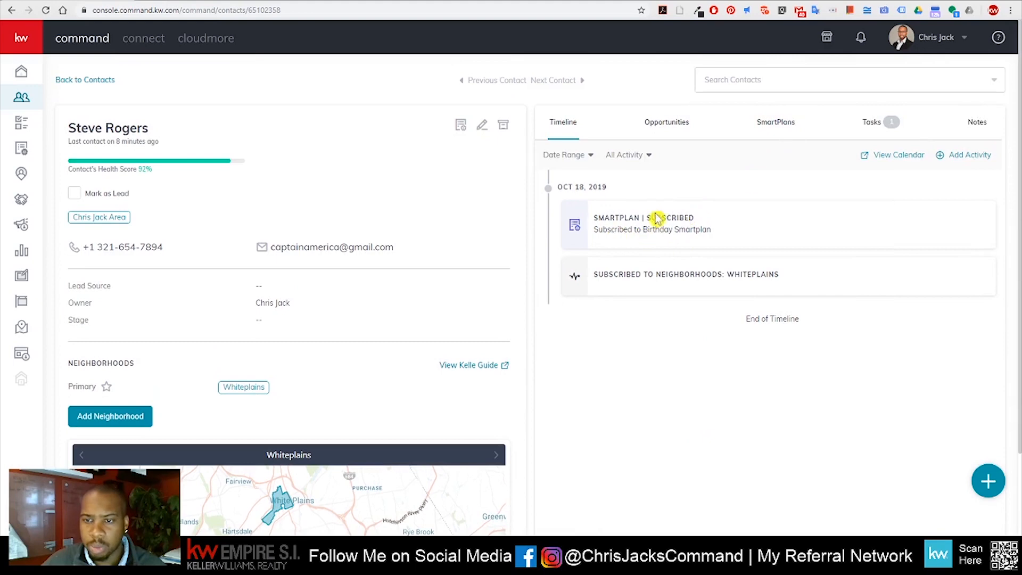
pyautogui.scroll(-5, 532, 304)
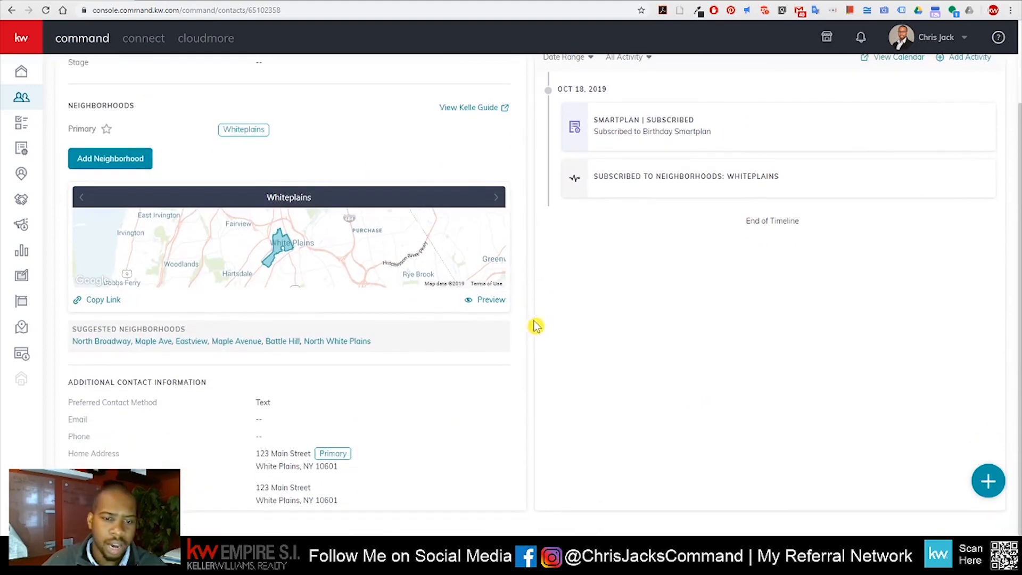
pyautogui.scroll(3, 497, 367)
pyautogui.scroll(2, 496, 367)
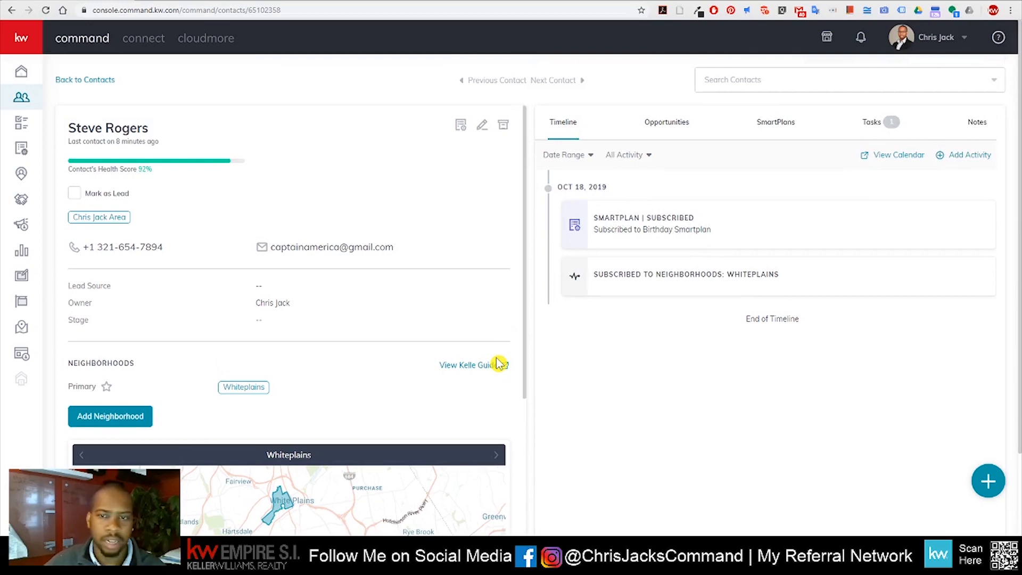
# Toggle the quick-add actions on and off, then go back to the Contacts list
pyautogui.click(988, 482)
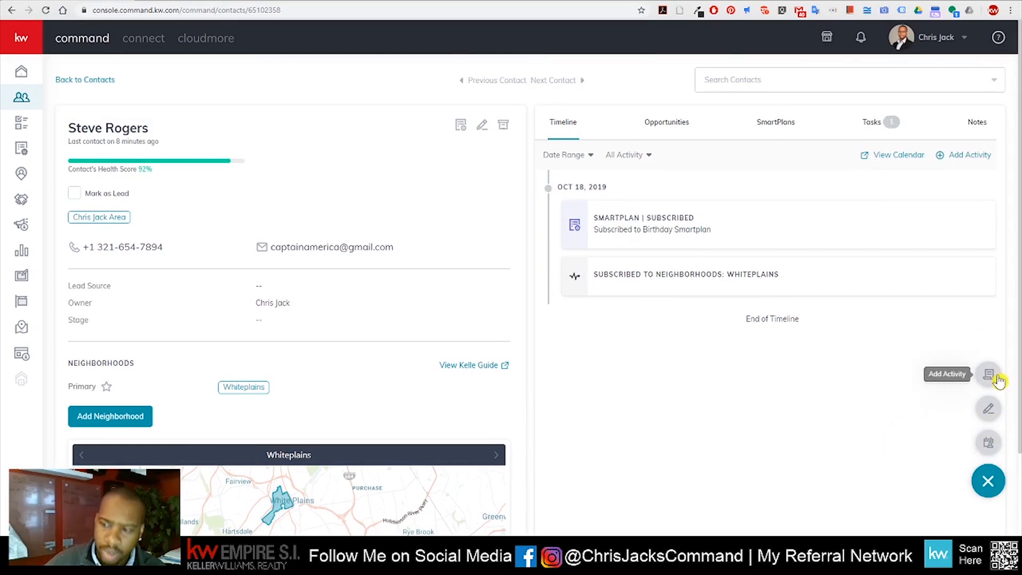
pyautogui.click(989, 482)
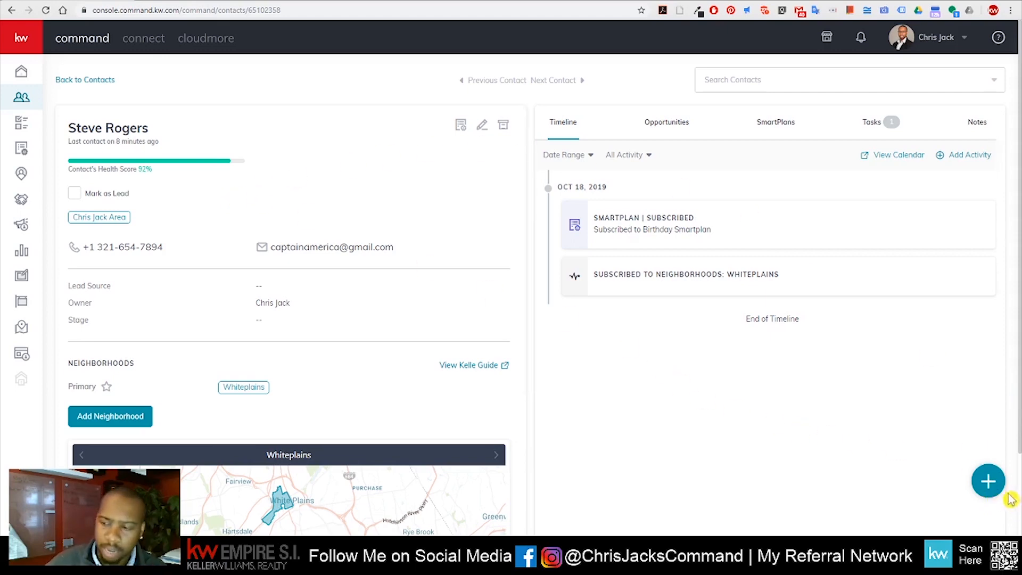
pyautogui.click(990, 486)
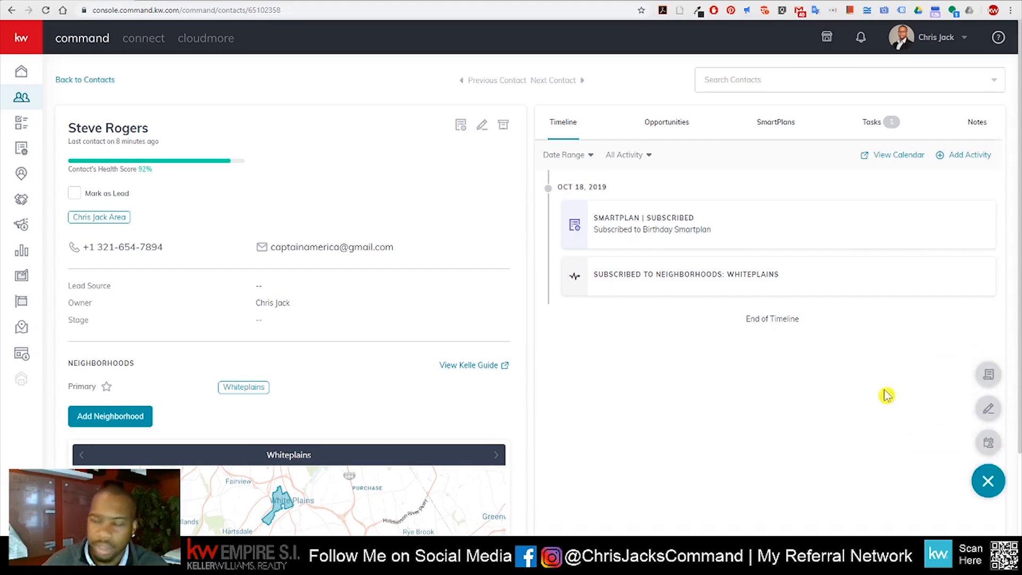
pyautogui.click(984, 486)
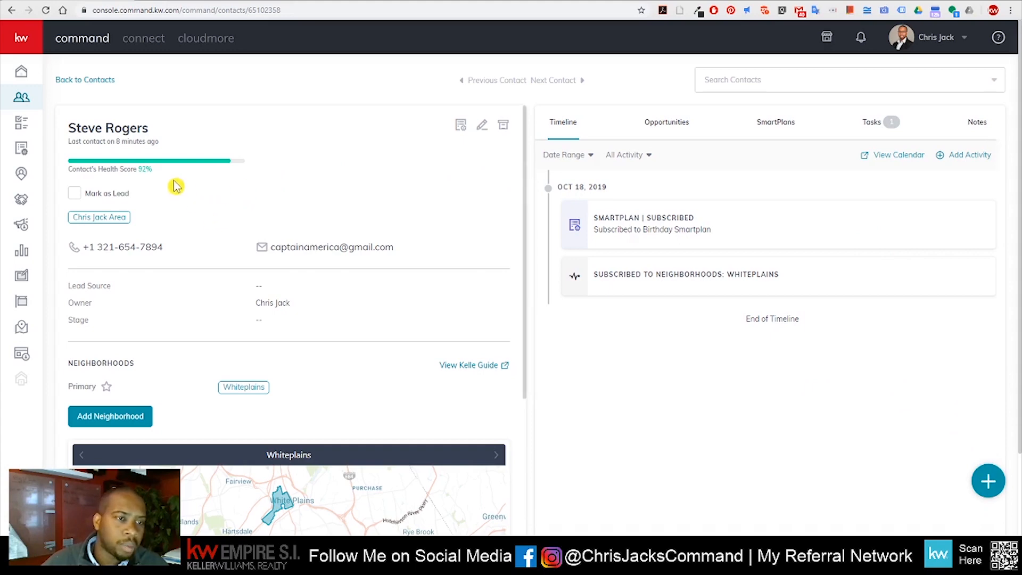
pyautogui.click(61, 81)
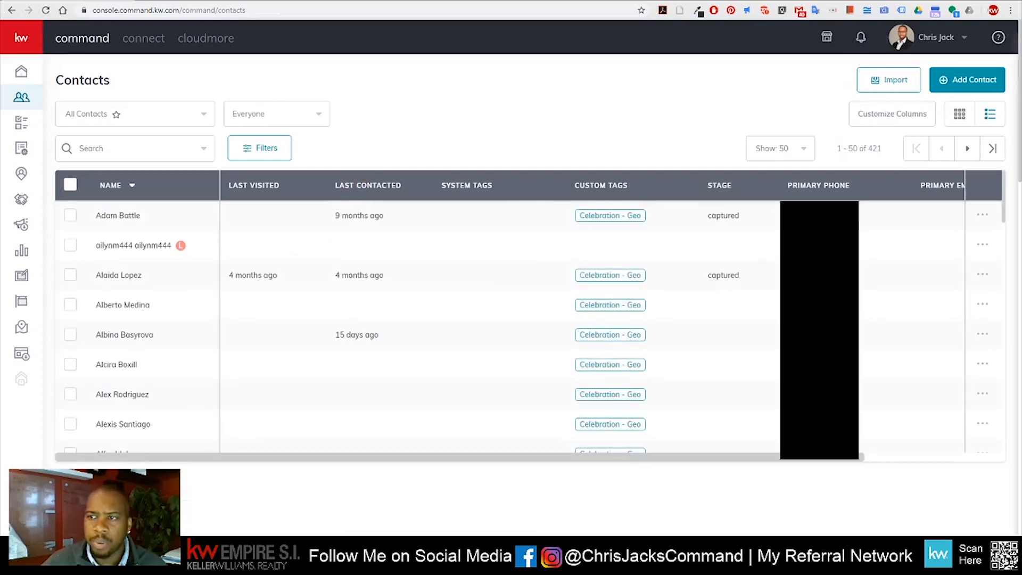
# Show the Import Contacts window with its CSV template, then start a new browser tab
pyautogui.click(900, 86)
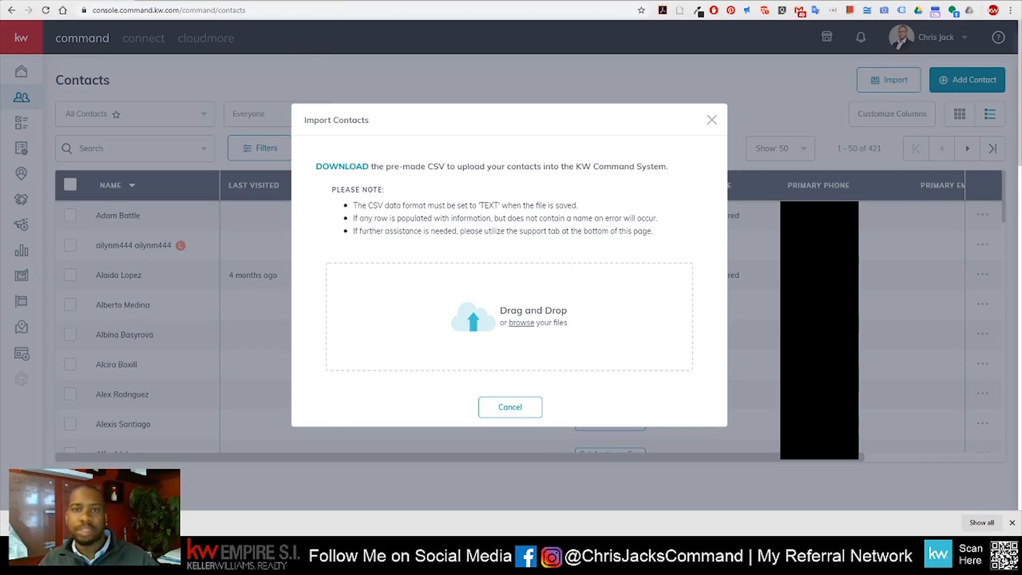
pyautogui.hotkey('ctrl', 't')
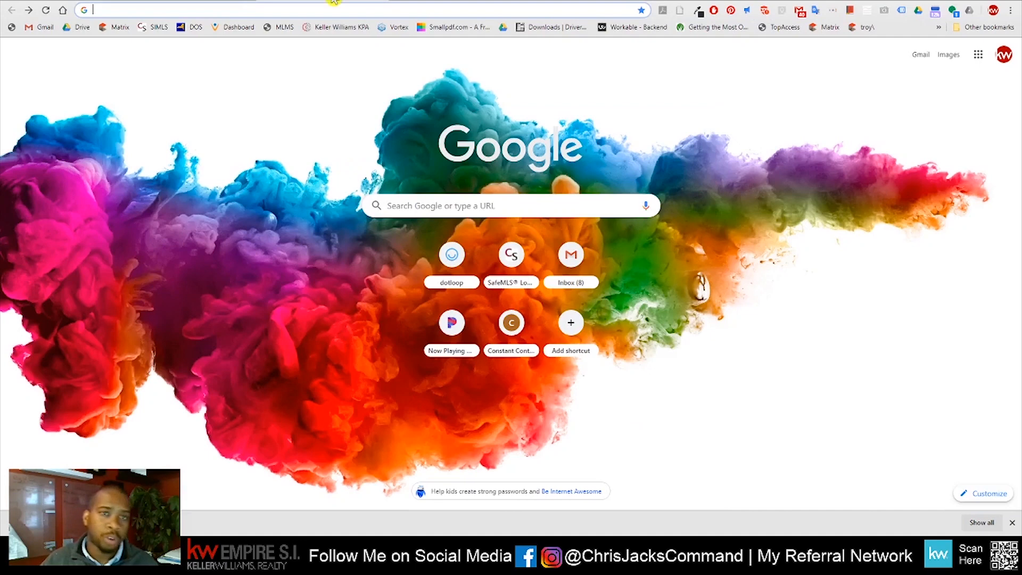
# Create a blank Google Sheets spreadsheet and bring up File > Import
pyautogui.click(979, 55)
pyautogui.click(932, 162)
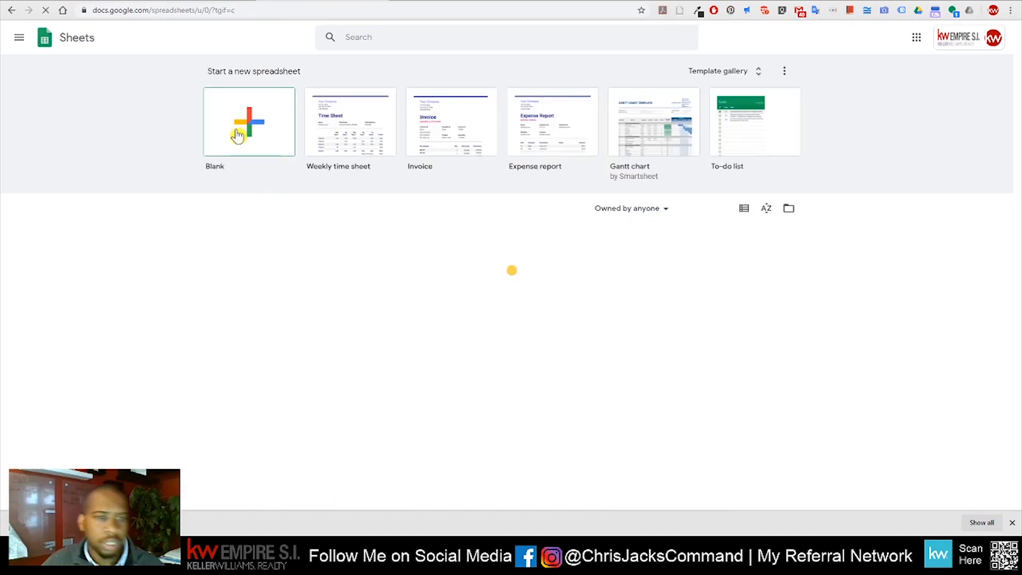
pyautogui.click(238, 135)
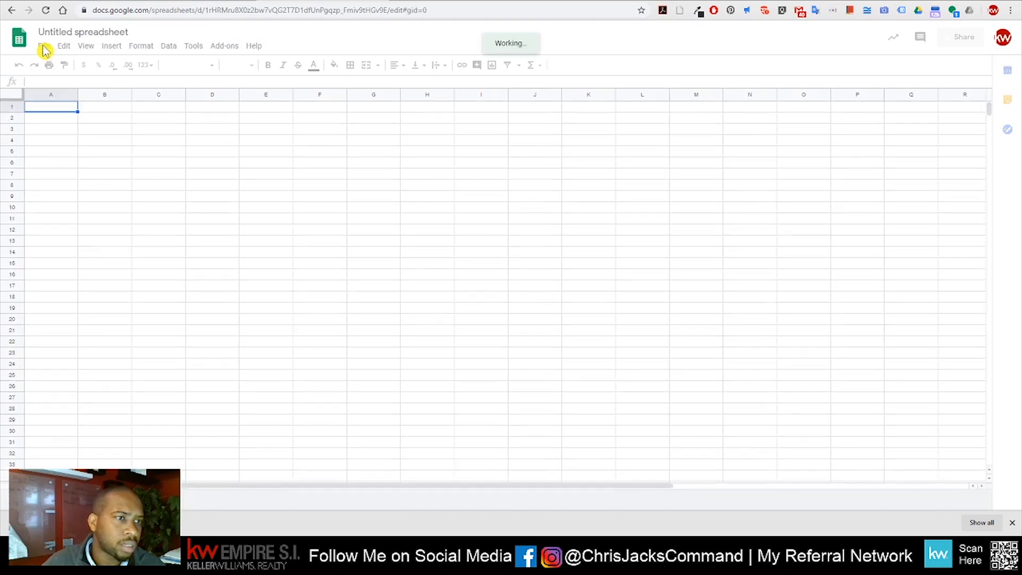
pyautogui.click(45, 46)
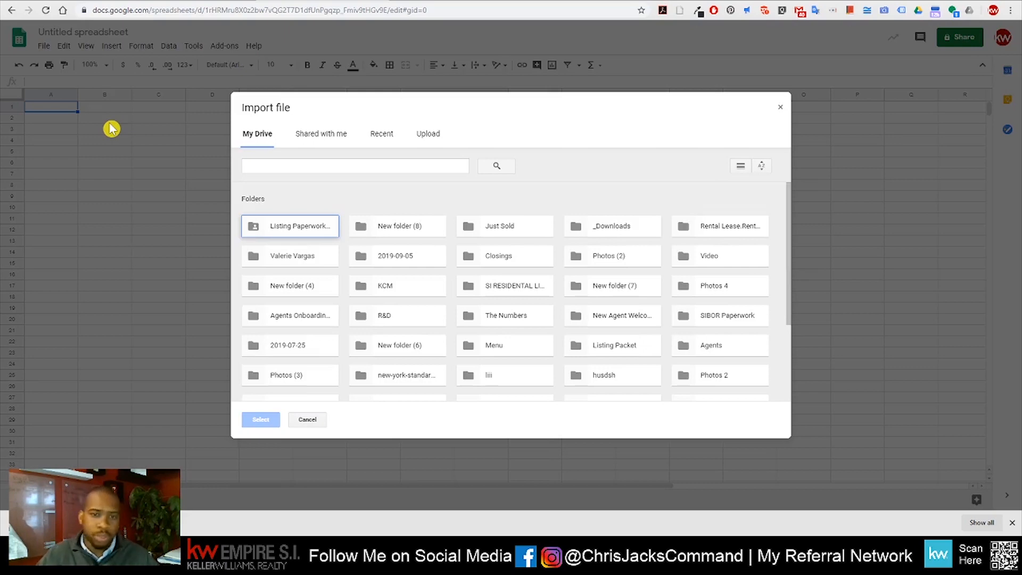
# Upload kwc_contacts_import_template (2).csv and import it, replacing the spreadsheet
pyautogui.click(438, 135)
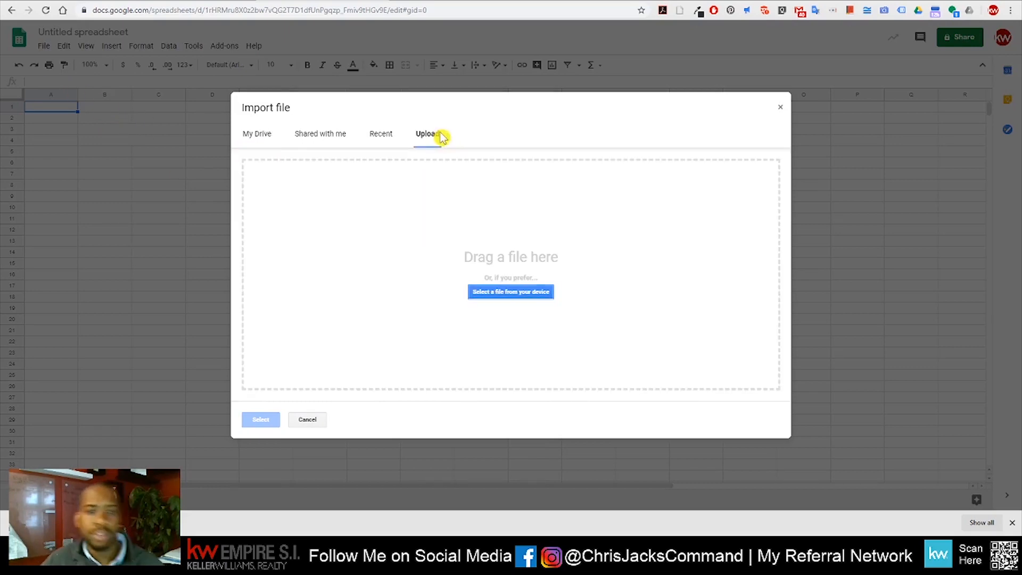
pyautogui.moveTo(80, 523); pyautogui.dragTo(424, 281)
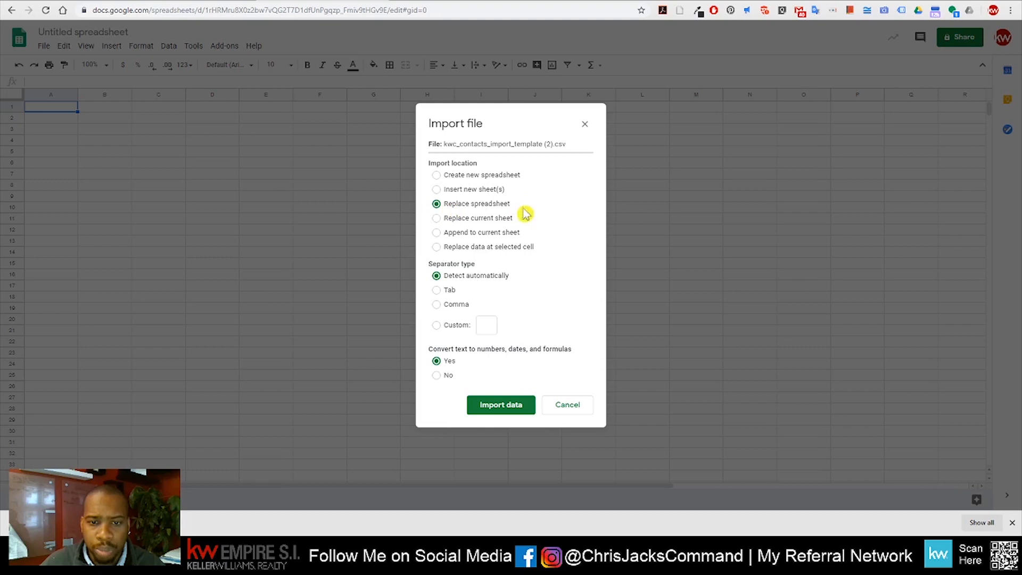
pyautogui.click(503, 408)
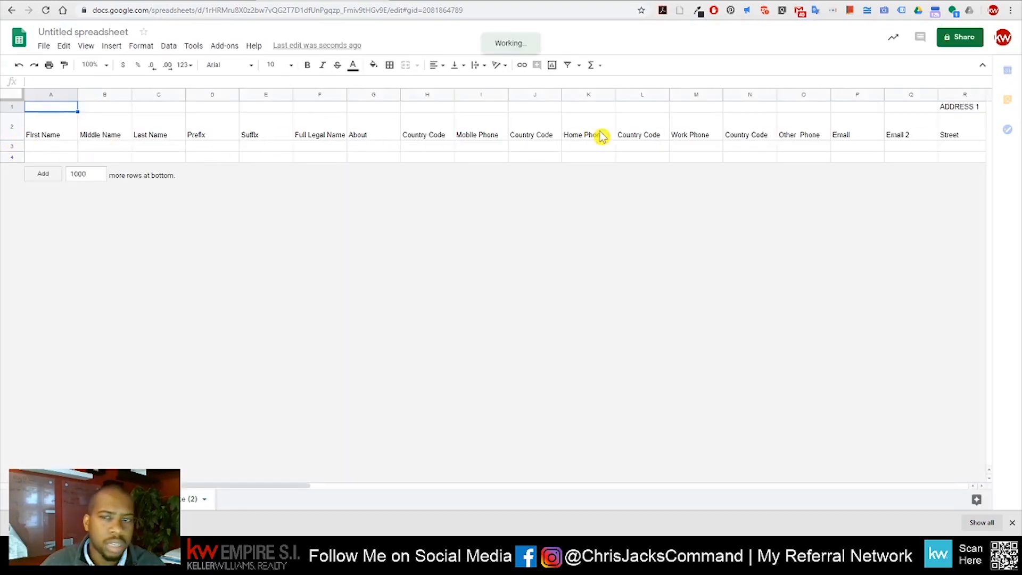
# Add 1000 rows to the template, test entering 'h' in cell I5, then open a new tab's Google apps list
pyautogui.click(44, 174)
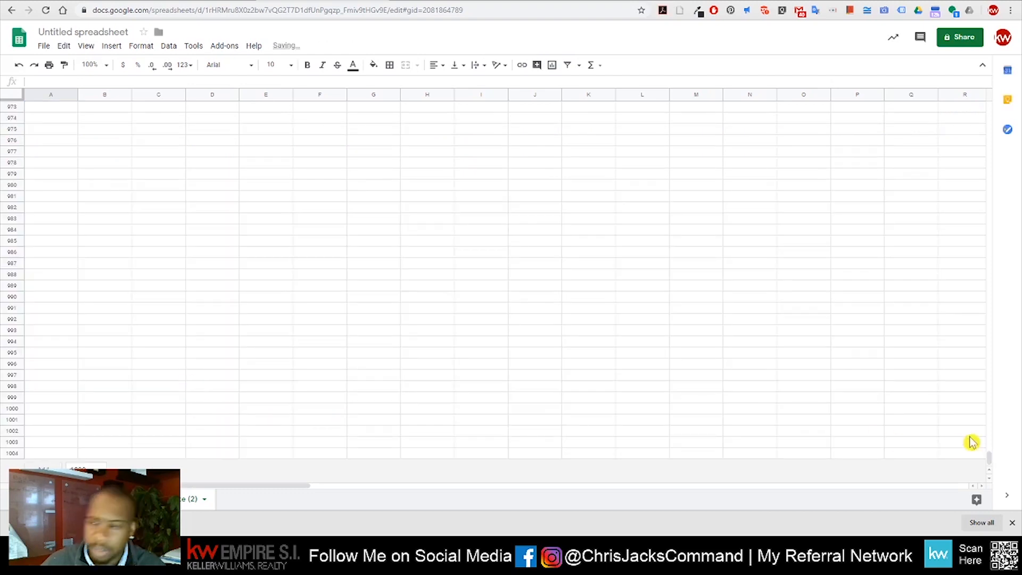
pyautogui.moveTo(992, 462); pyautogui.dragTo(991, 107)
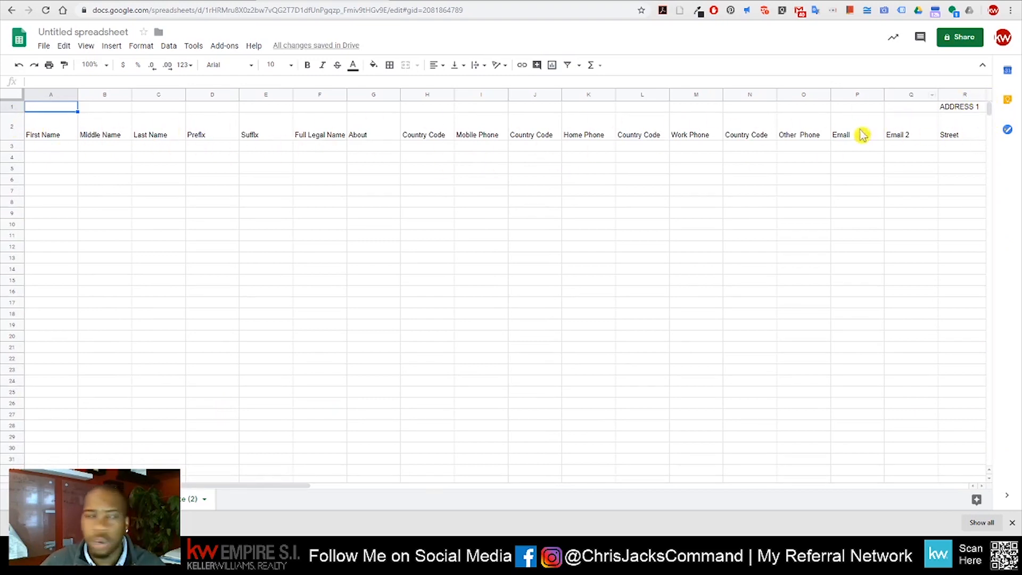
pyautogui.click(476, 169)
pyautogui.write('h')
pyautogui.click(584, 227)
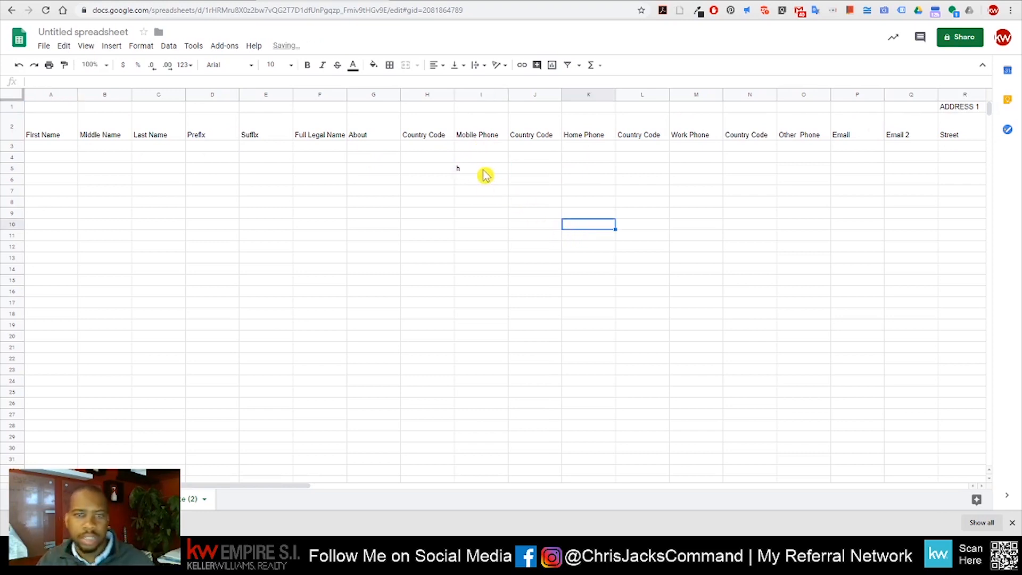
pyautogui.click(478, 169)
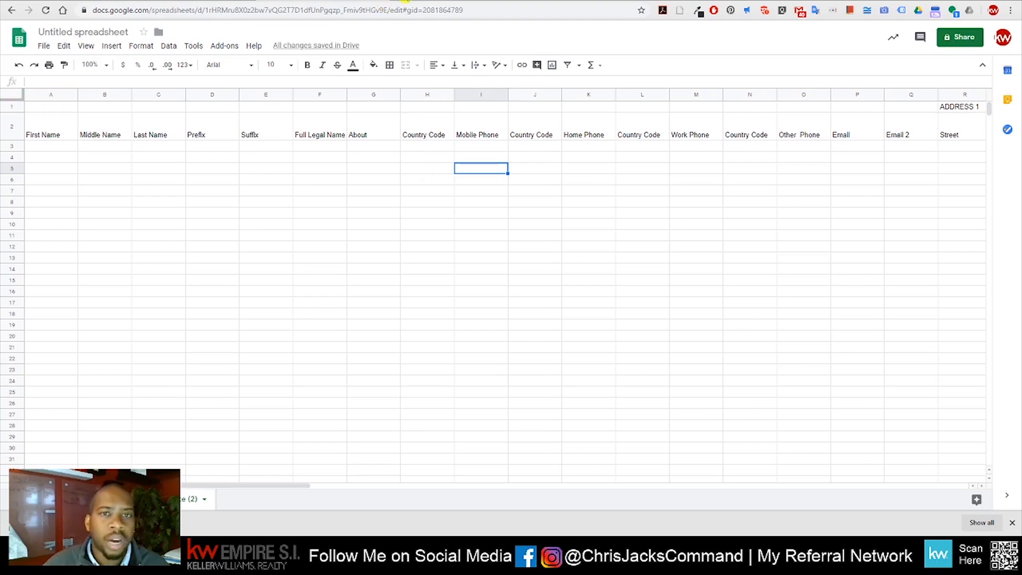
pyautogui.click(403, 2)
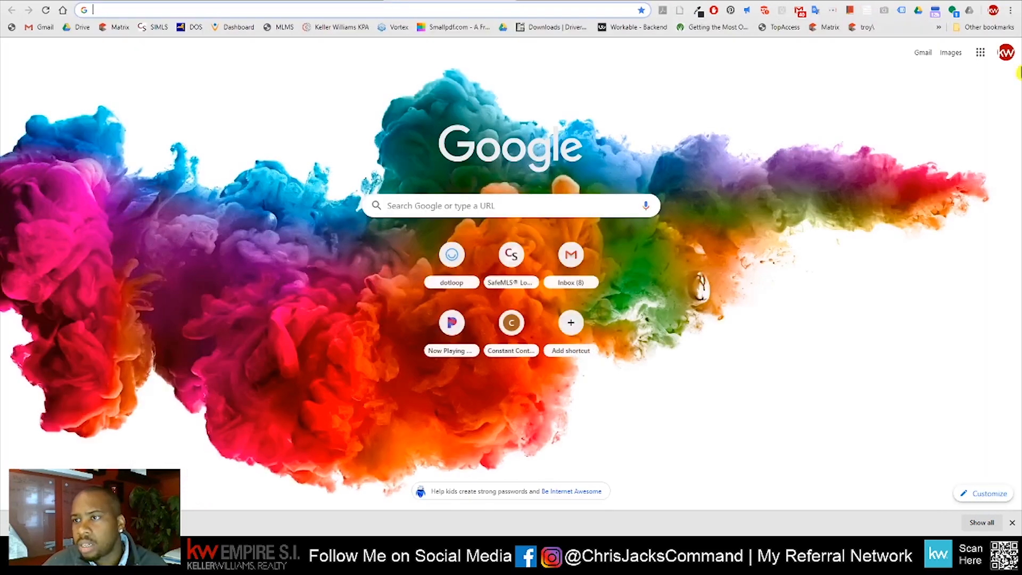
pyautogui.click(980, 52)
# Launch Google Sheets and open the spreadsheet holding the sample first and last names
pyautogui.click(936, 172)
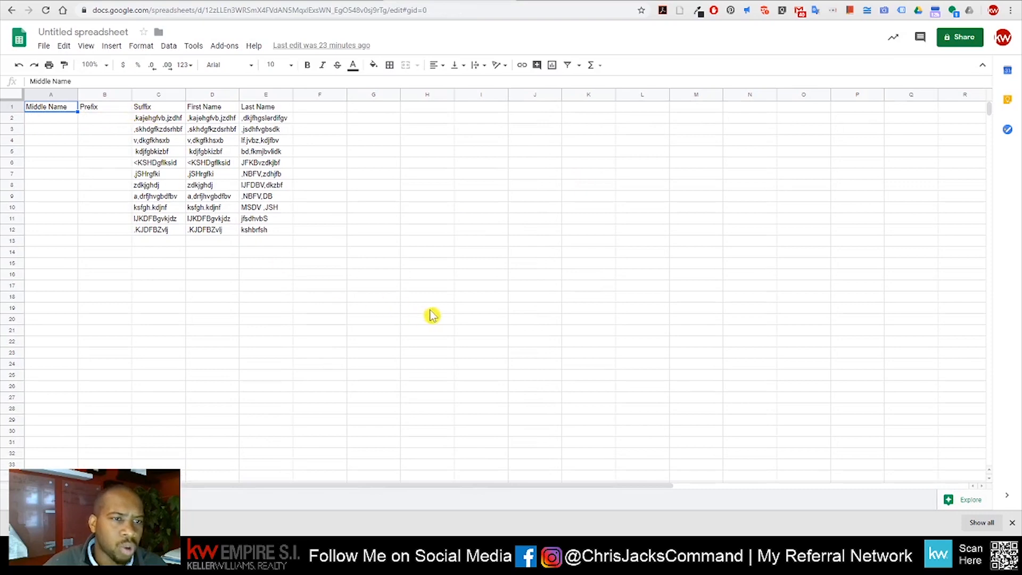
# Copy the eleven first names from D2:D12 into the template's First Name column at A3
pyautogui.moveTo(196, 119); pyautogui.dragTo(216, 232)
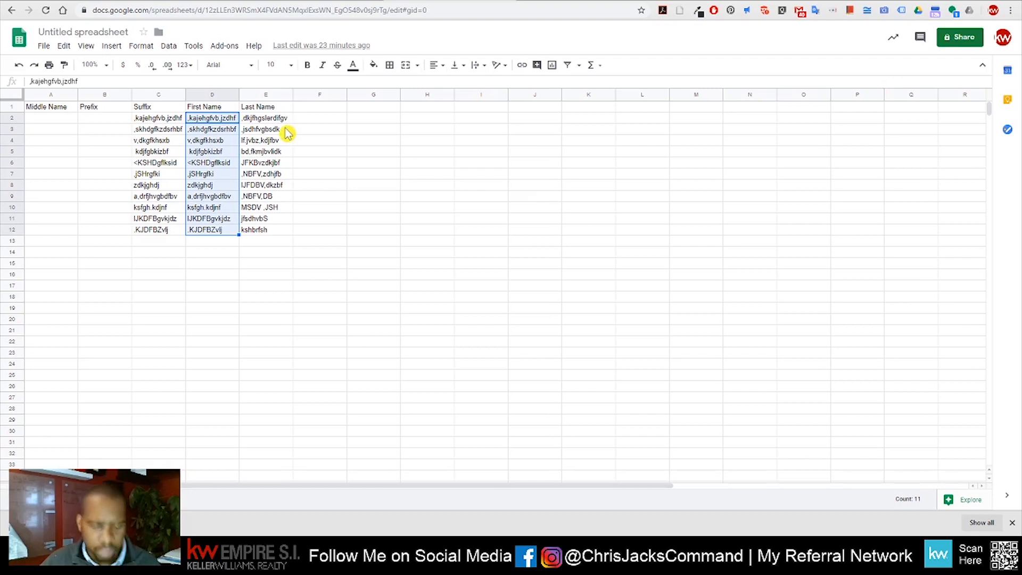
pyautogui.rightClick(215, 118)
pyautogui.click(275, 129)
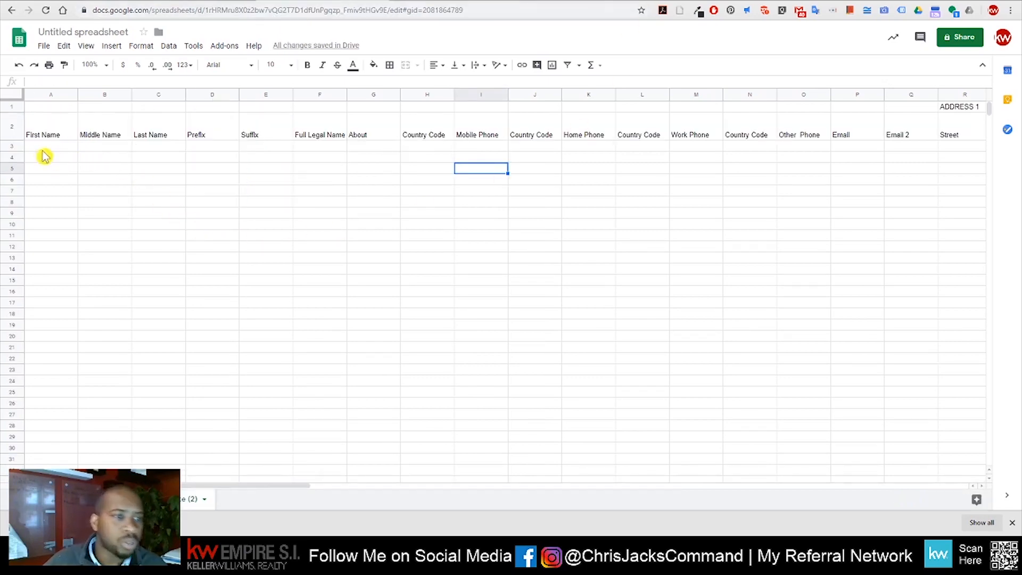
pyautogui.click(43, 149)
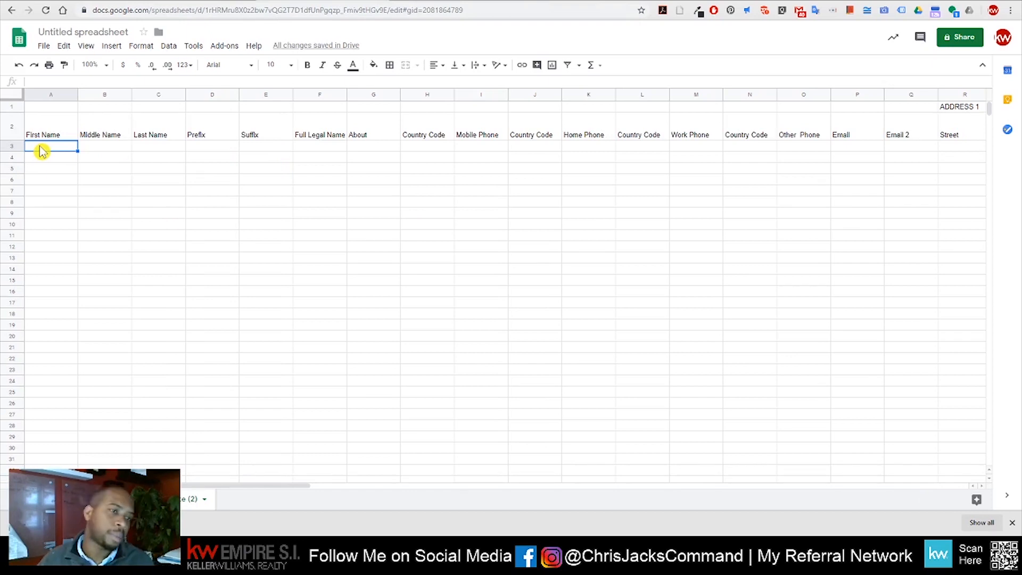
pyautogui.hotkey('ctrl', 'v')
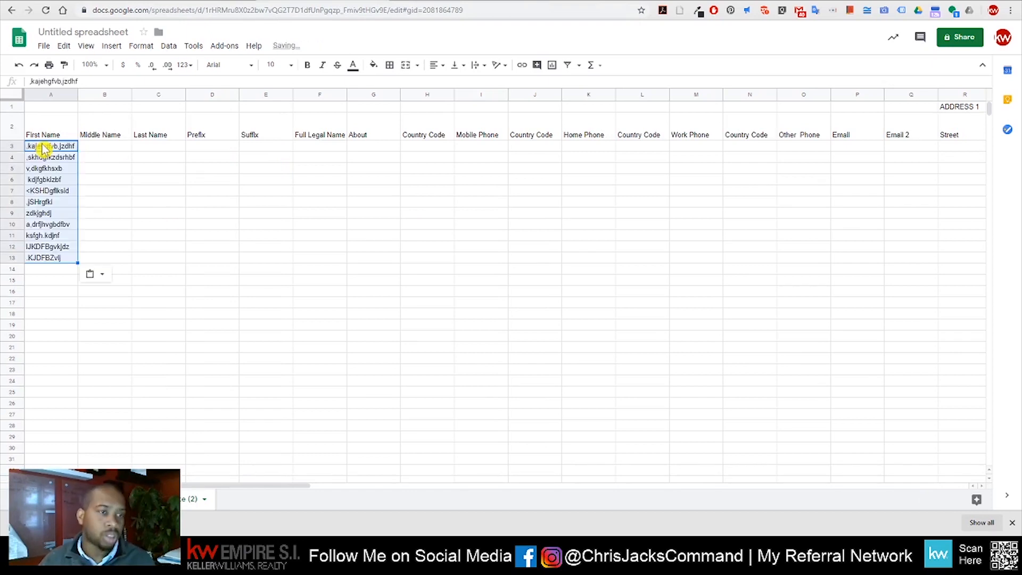
pyautogui.click(158, 240)
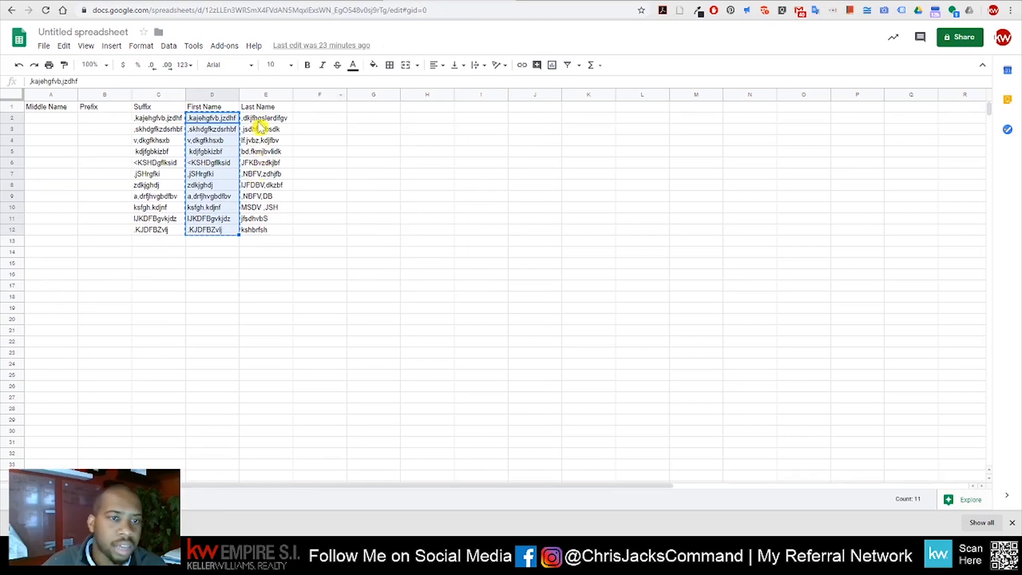
# Copy the eleven last names from E2:E12 into the template's Last Name column at C3
pyautogui.moveTo(258, 123); pyautogui.dragTo(264, 231)
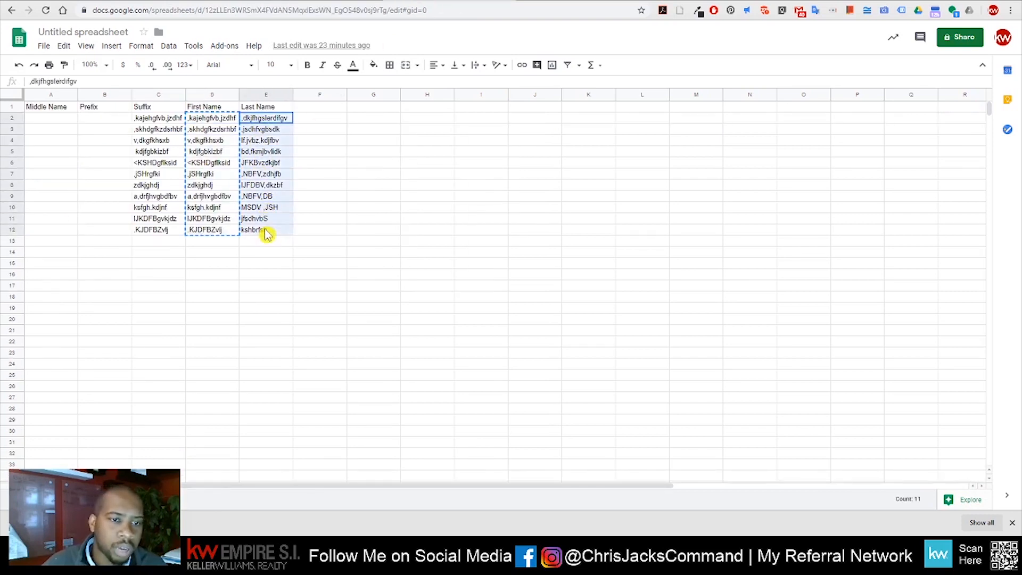
pyautogui.hotkey('ctrl', 'c')
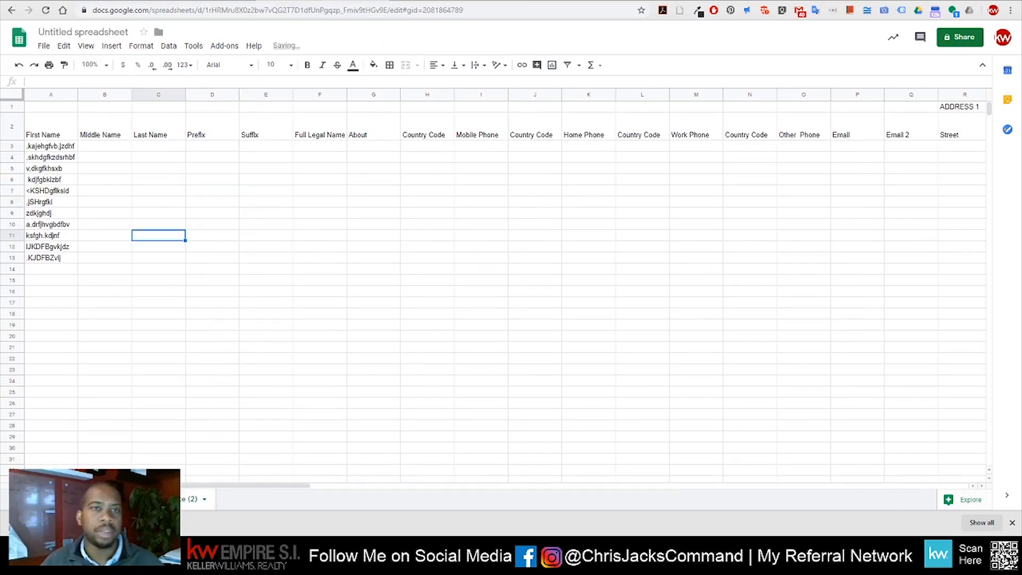
pyautogui.click(158, 146)
pyautogui.hotkey('ctrl', 'v')
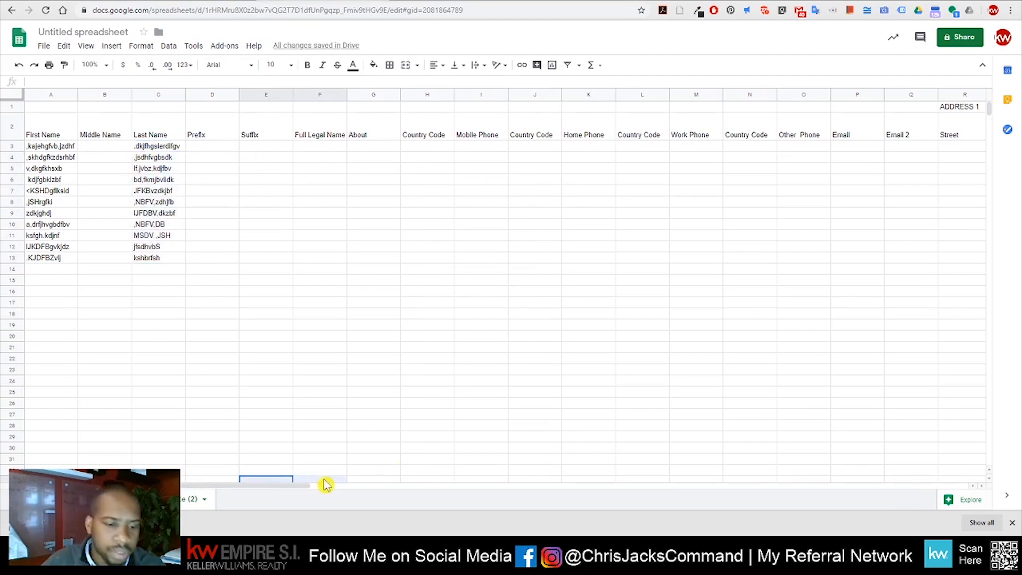
pyautogui.moveTo(289, 486); pyautogui.dragTo(268, 442)
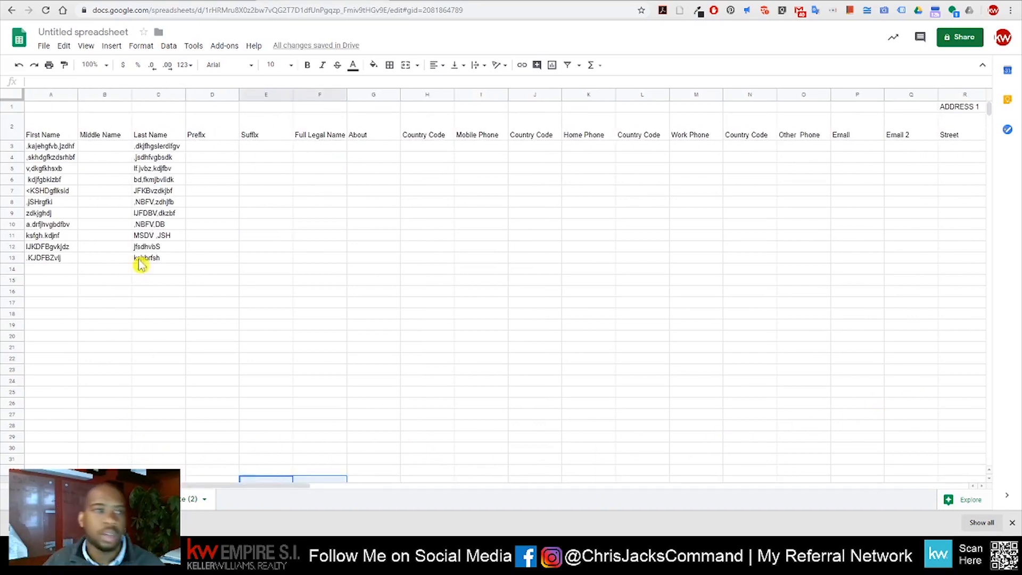
pyautogui.click(43, 46)
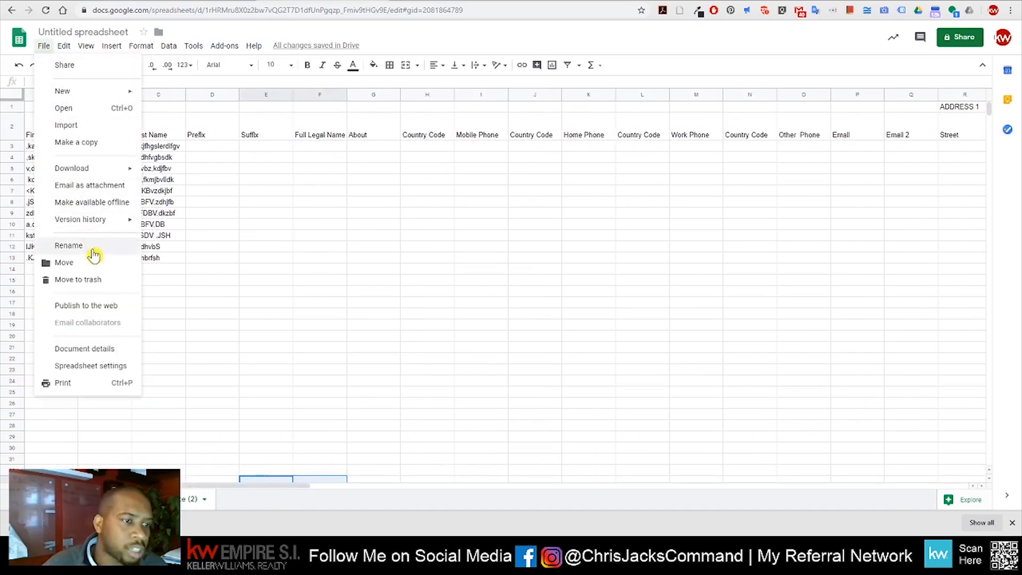
# Download the filled template as a CSV (current sheet) and bring it to KW Command's import window
pyautogui.moveTo(112, 167)
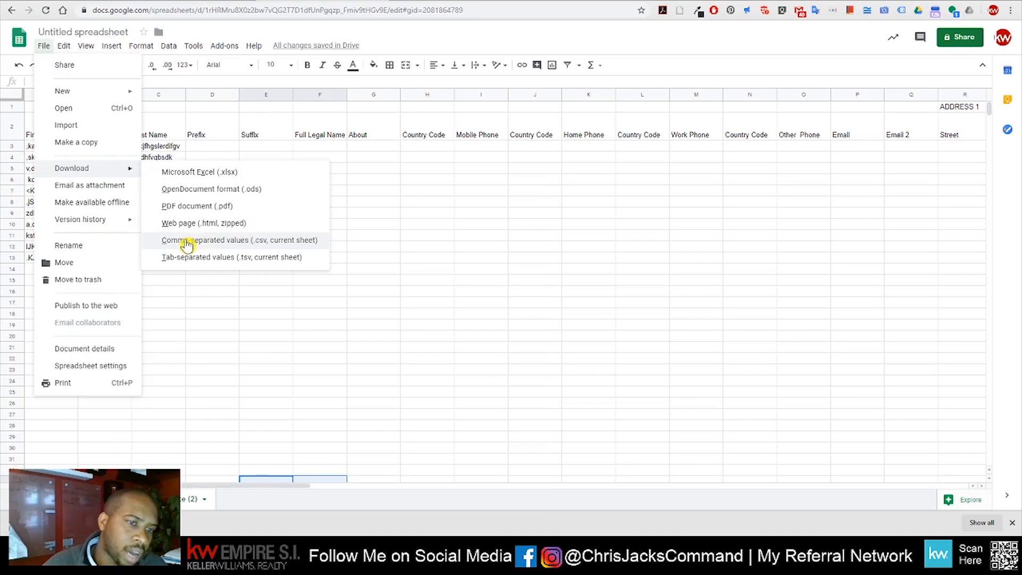
pyautogui.click(277, 240)
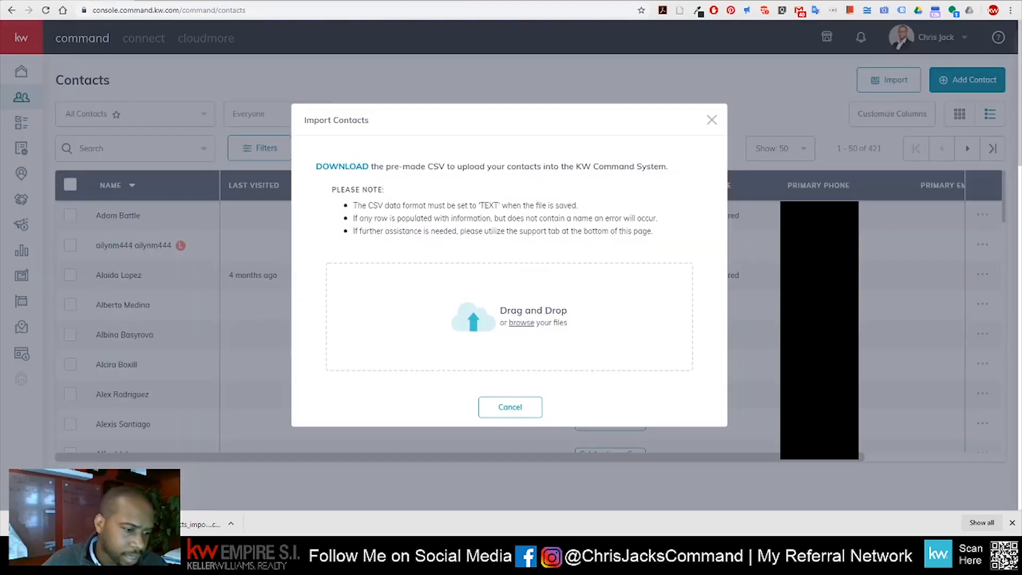
pyautogui.moveTo(166, 525); pyautogui.dragTo(525, 317)
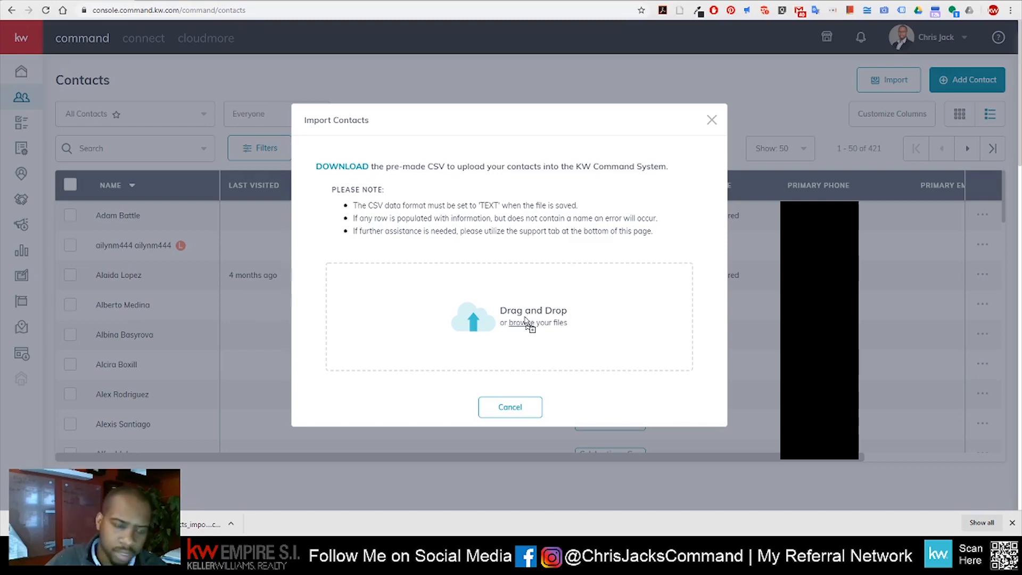
# Hold the contacts CSV over the drop area, then cancel the Import Contacts dialog without uploading
pyautogui.moveTo(525, 318); pyautogui.dragTo(201, 447)
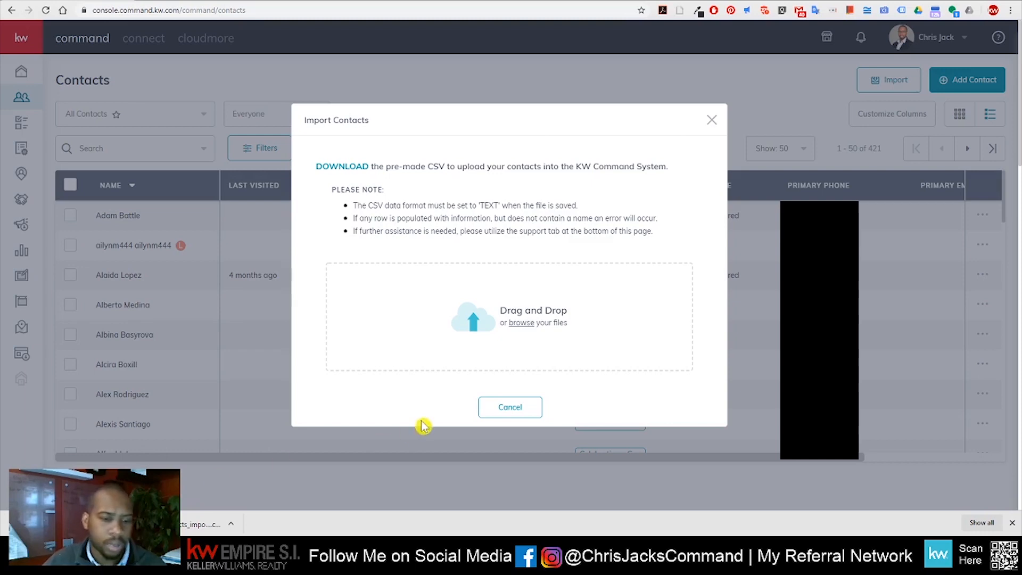
pyautogui.click(539, 409)
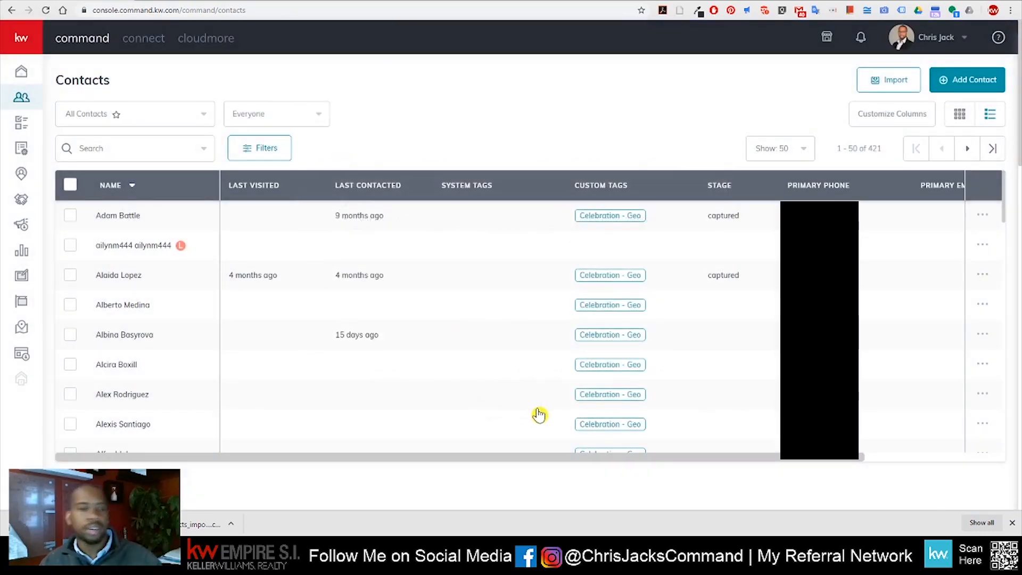